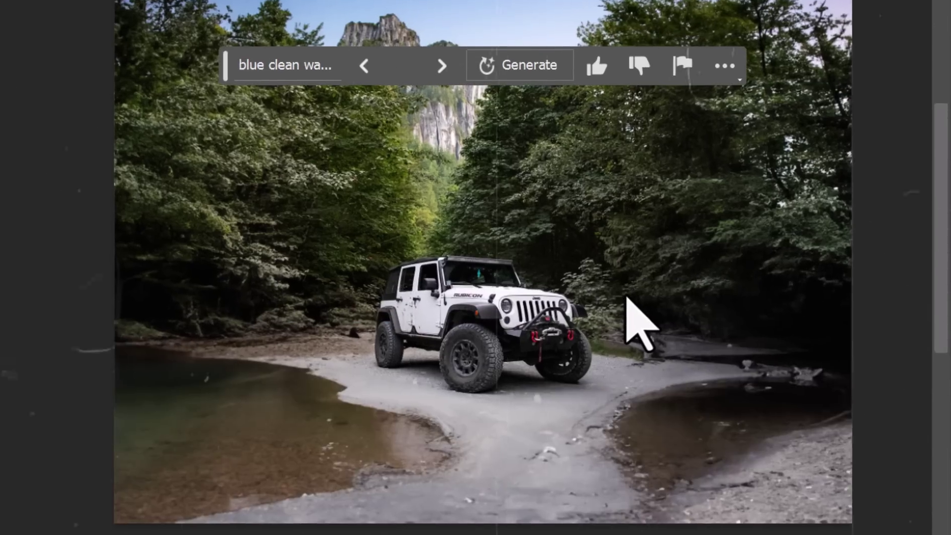
Show the next generated variation of the car scene.
left_click(441, 64)
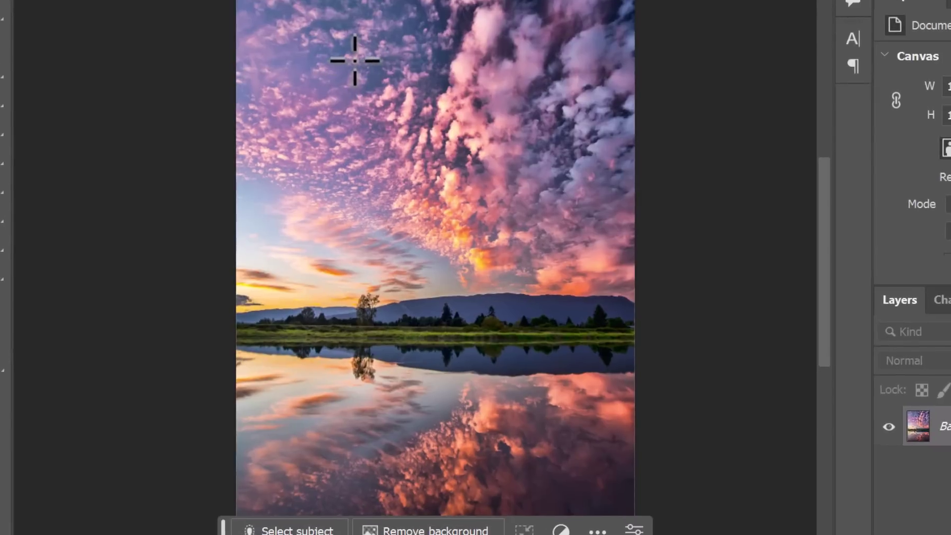
Marquee a tall rectangle in the sky plus a wider block below it, forming a cross shape.
left_click_drag(326, 141, 338, 194)
left_click_drag(534, 515, 534, 515)
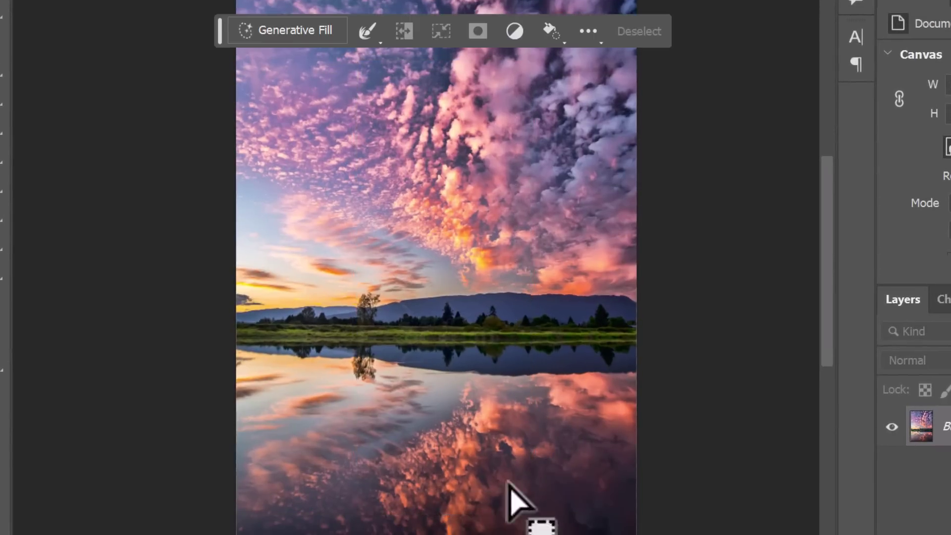
left_click_drag(321, 208, 365, 321)
left_click_drag(564, 424, 574, 425)
key("Escape")
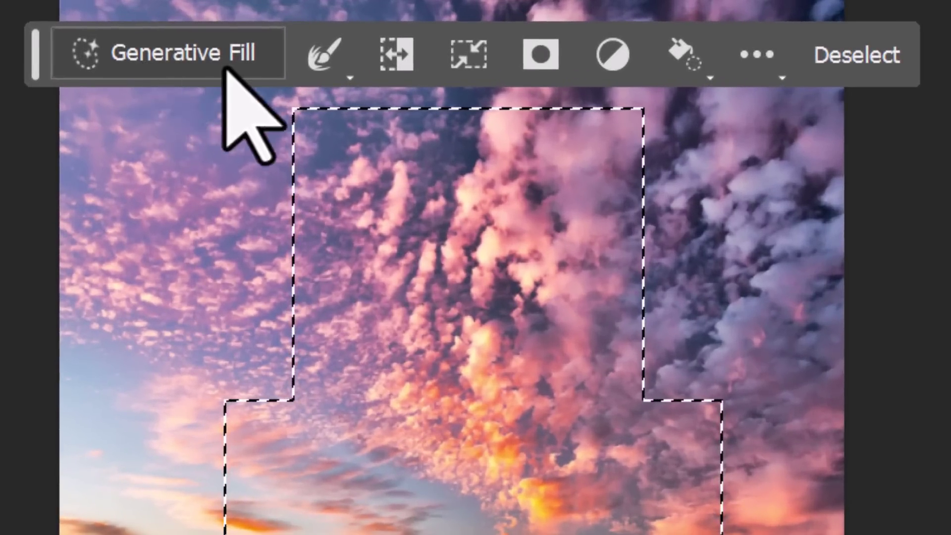
Generative Fill the selection with the prompt 'a temple built on the land next to the water'.
left_click(192, 69)
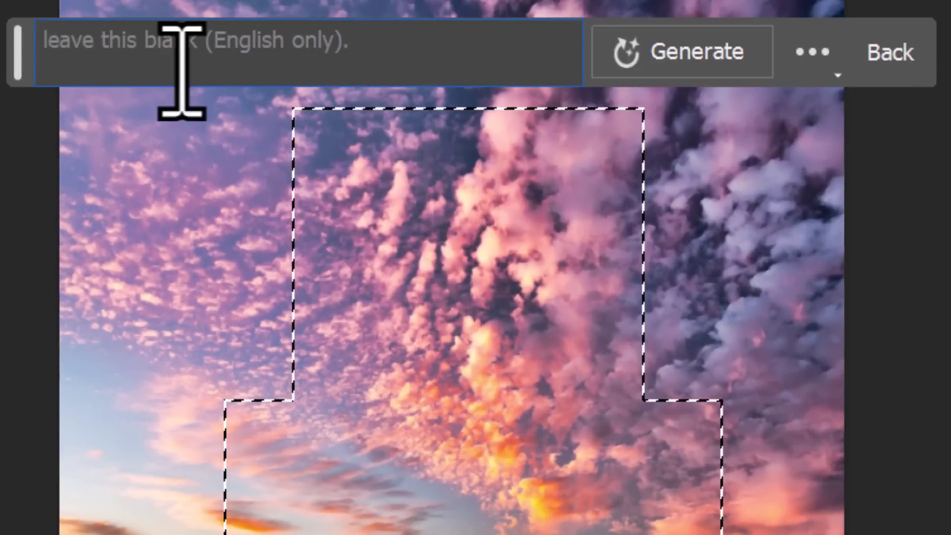
type("a temple built on the land next to the water")
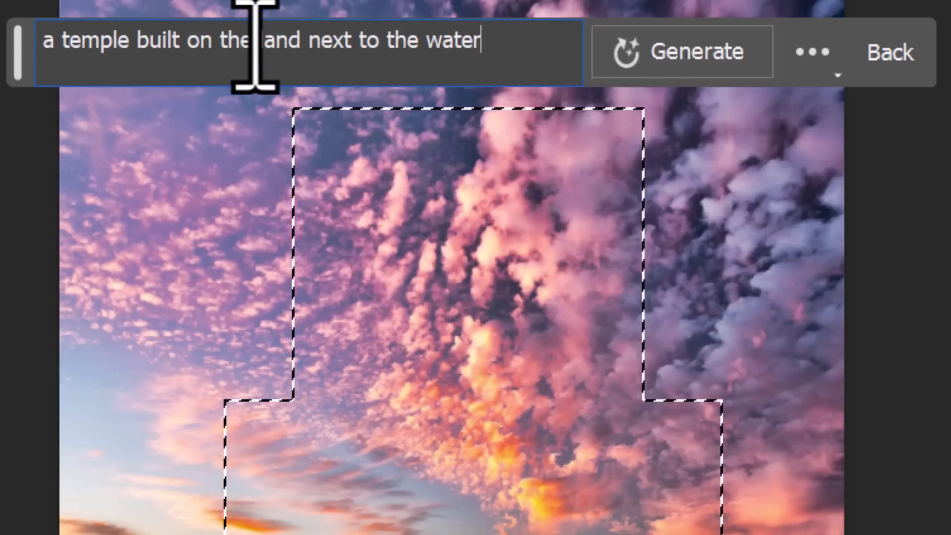
left_click(654, 61)
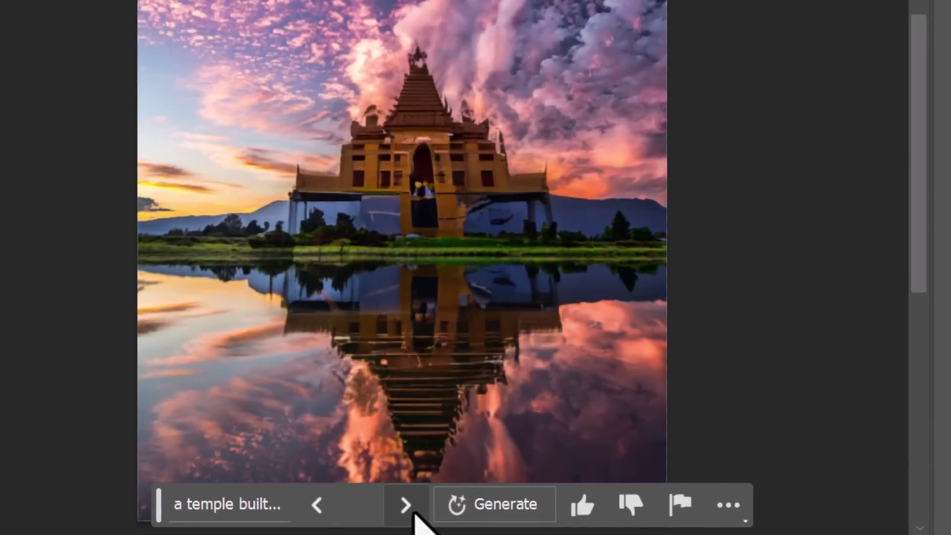
Browse the temple variations, generate a fresh set once, and keep comparing them.
left_click(401, 498)
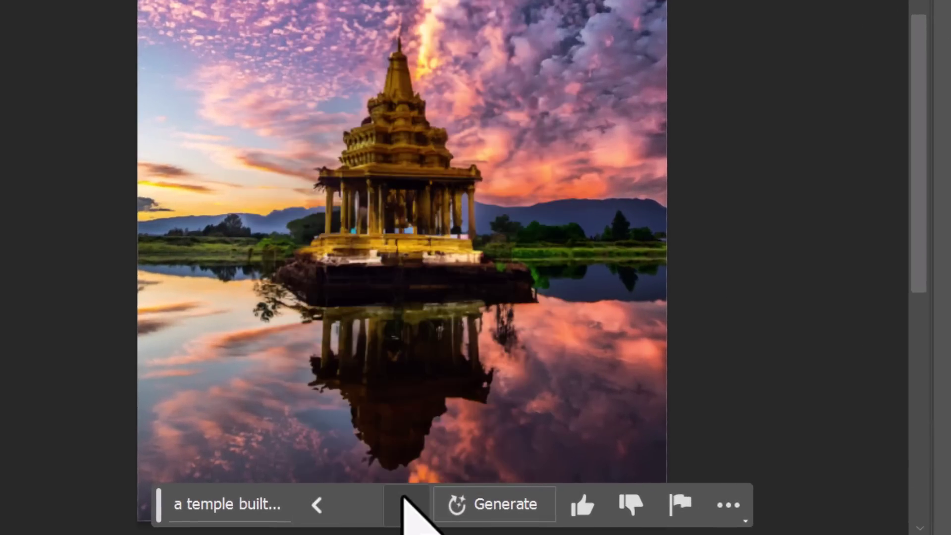
left_click(402, 497)
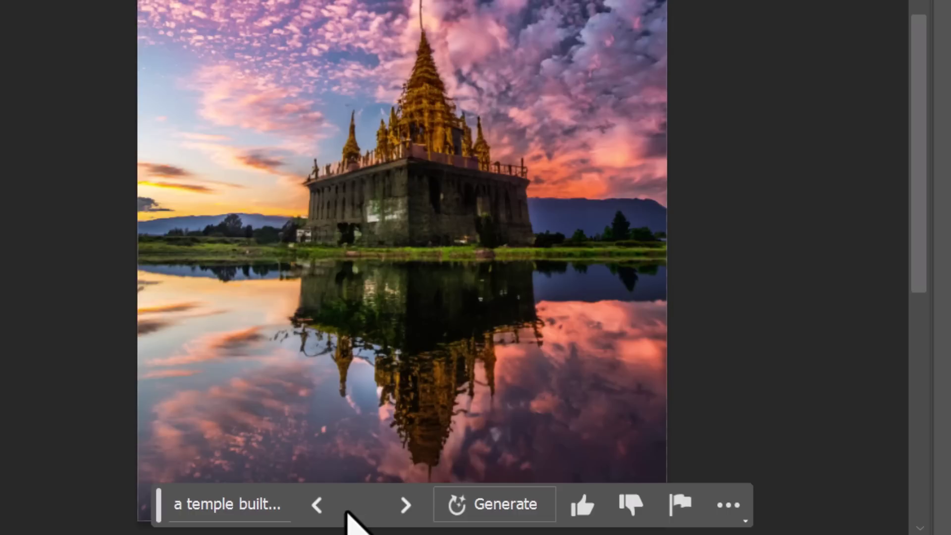
left_click(319, 506)
left_click(320, 506)
left_click(406, 501)
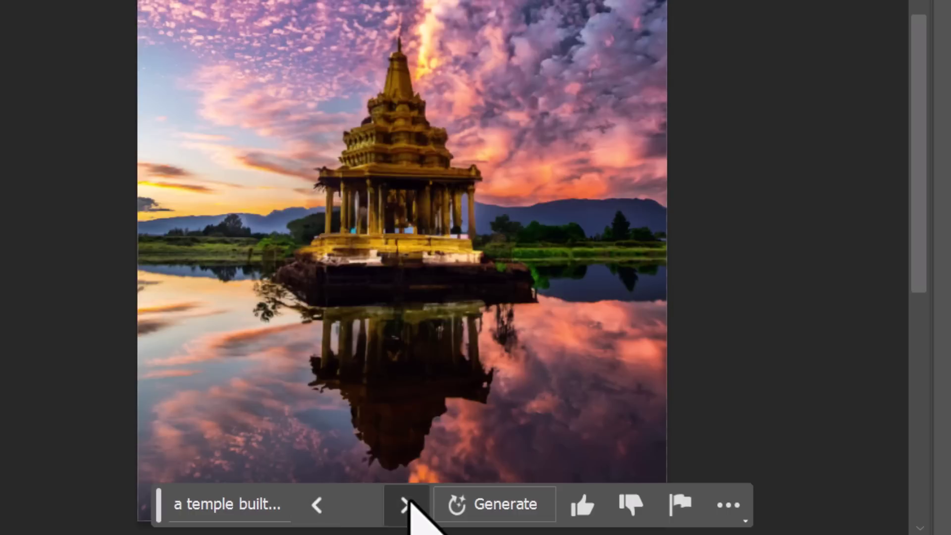
left_click(408, 501)
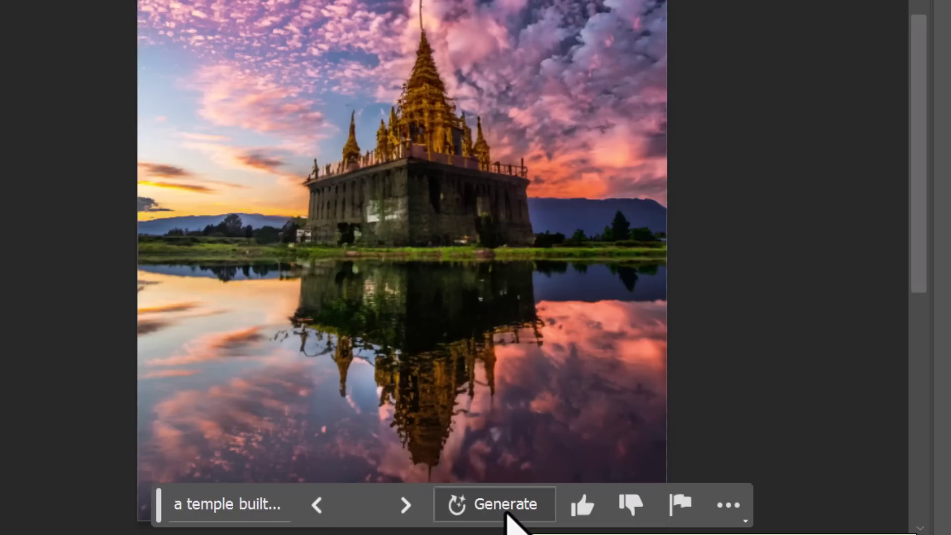
left_click(505, 512)
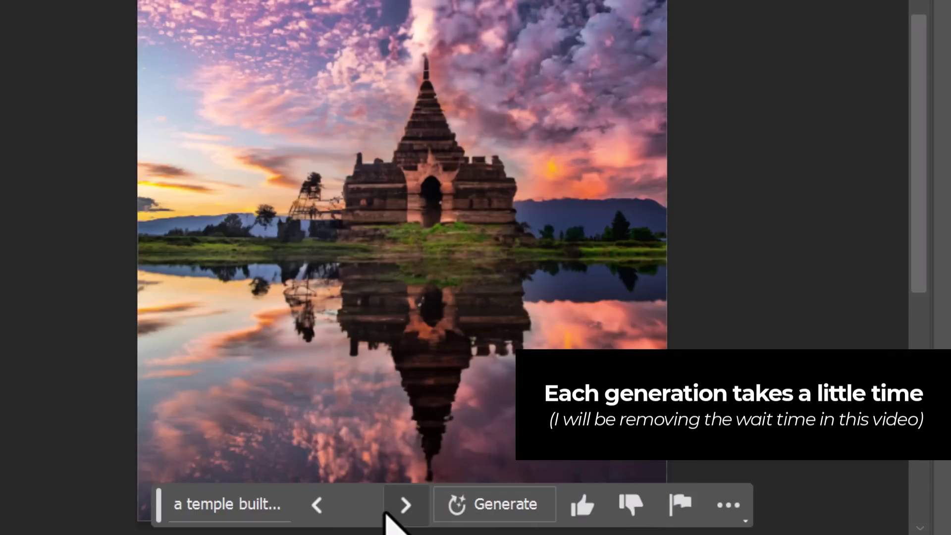
left_click(391, 515)
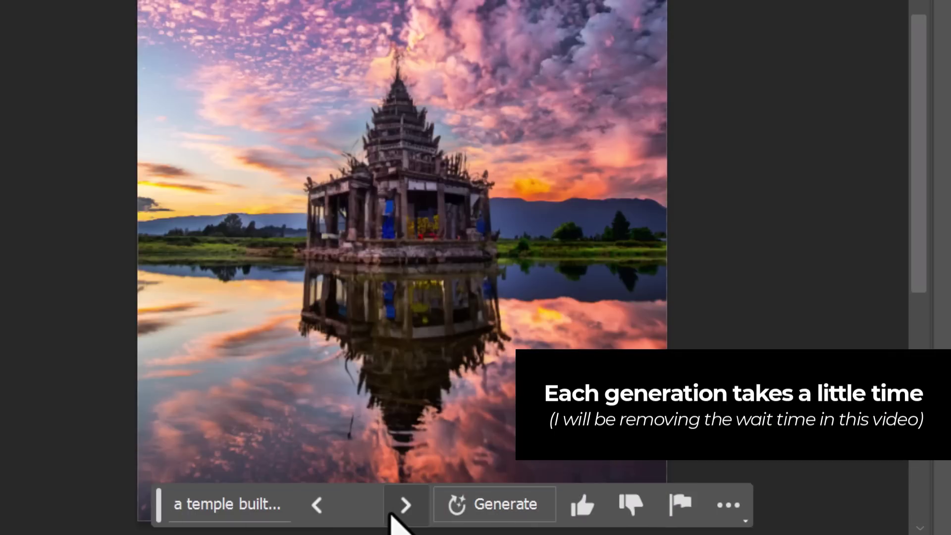
left_click(392, 515)
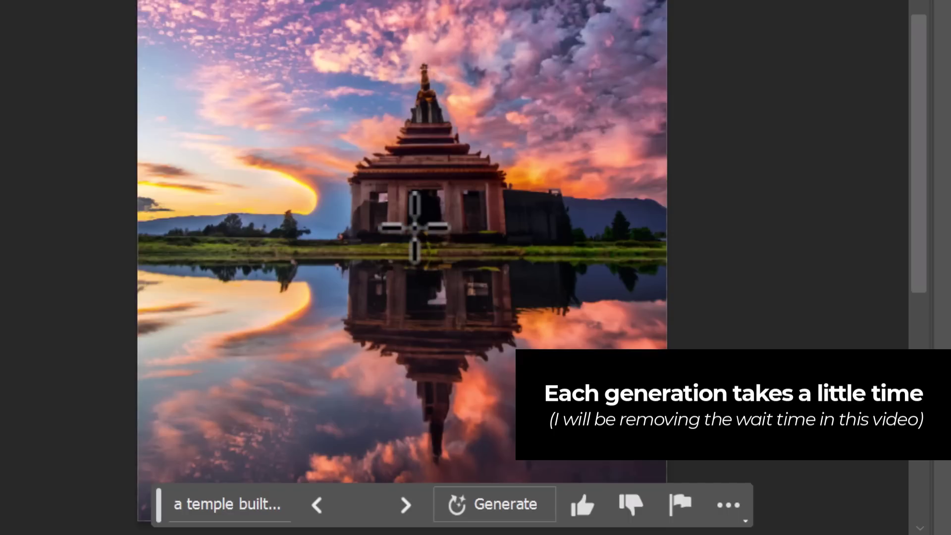
Change the prompt to 'an ancient temple, built on the land next to the water' and regenerate.
left_click(251, 511)
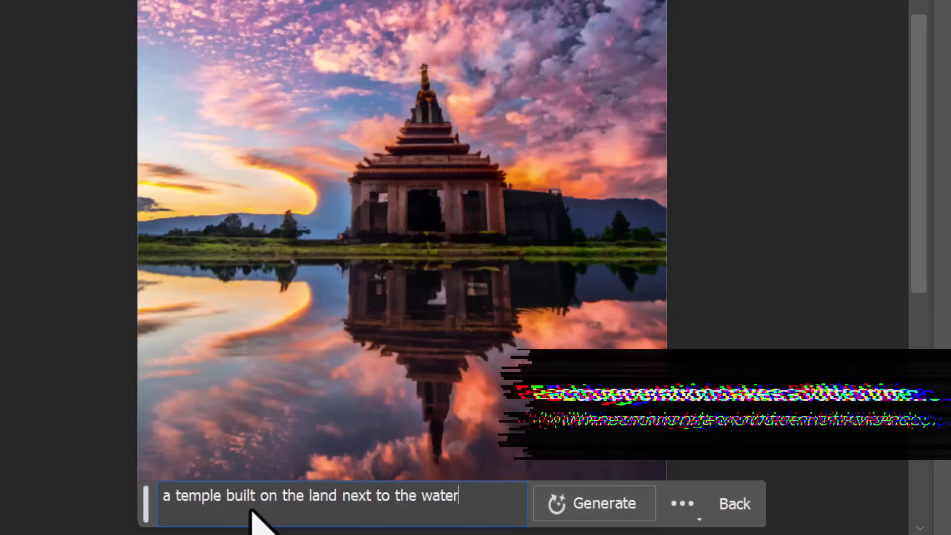
left_click(177, 497)
type("n ancient")
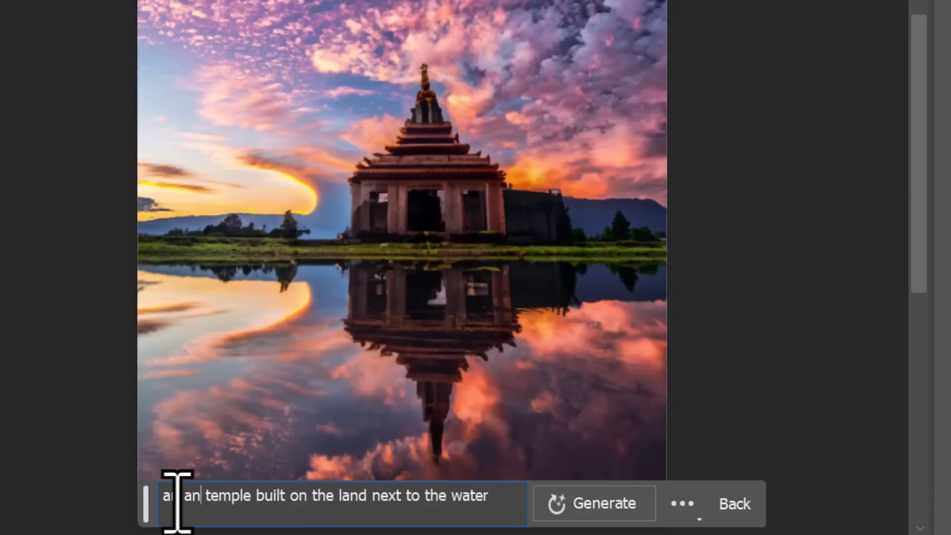
left_click(285, 496)
type(",")
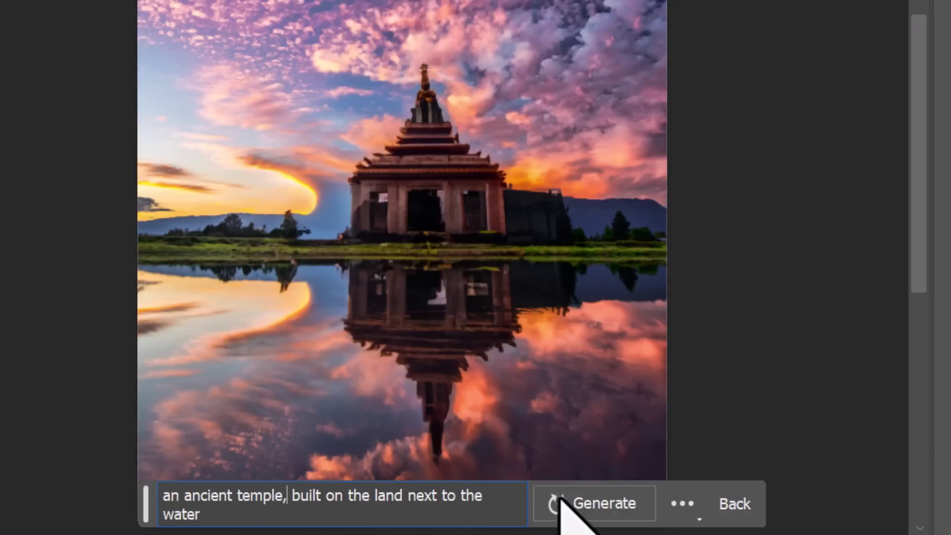
left_click(574, 501)
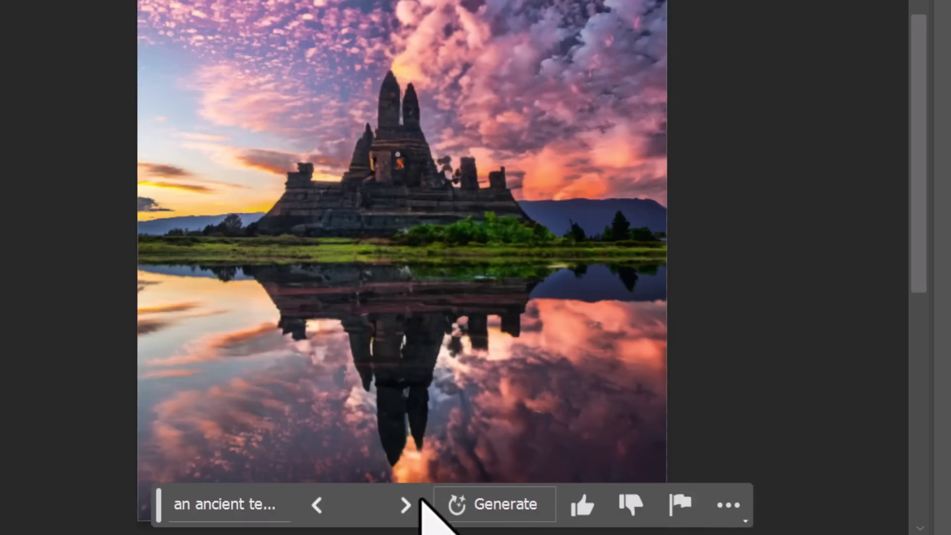
Browse the ancient temple variations, settling on the dark twin-spired ruin.
left_click(406, 504)
left_click(406, 504)
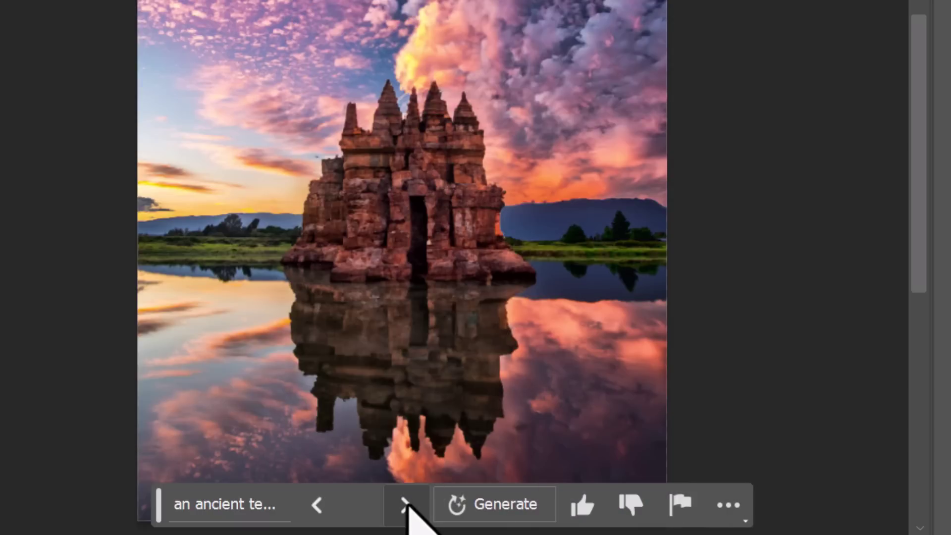
left_click(316, 504)
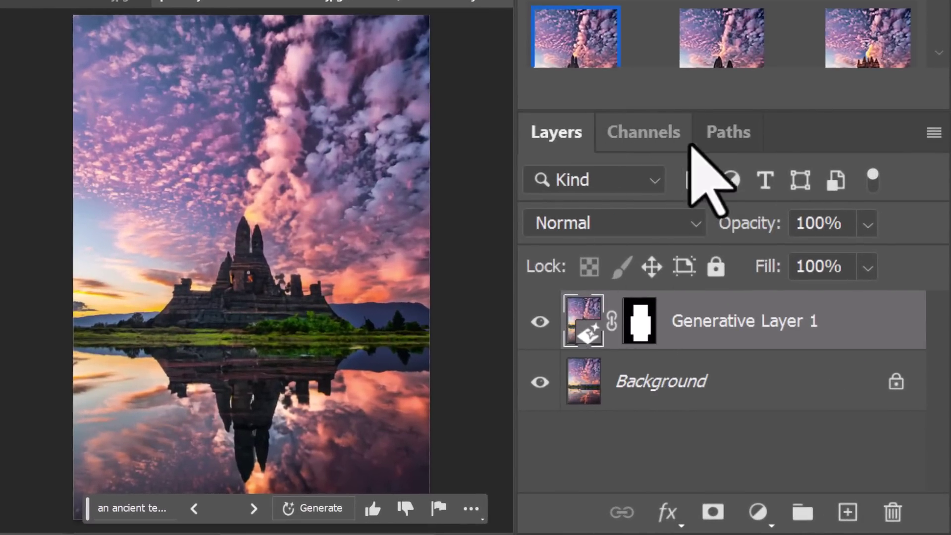
double_click(808, 322)
left_click(861, 336)
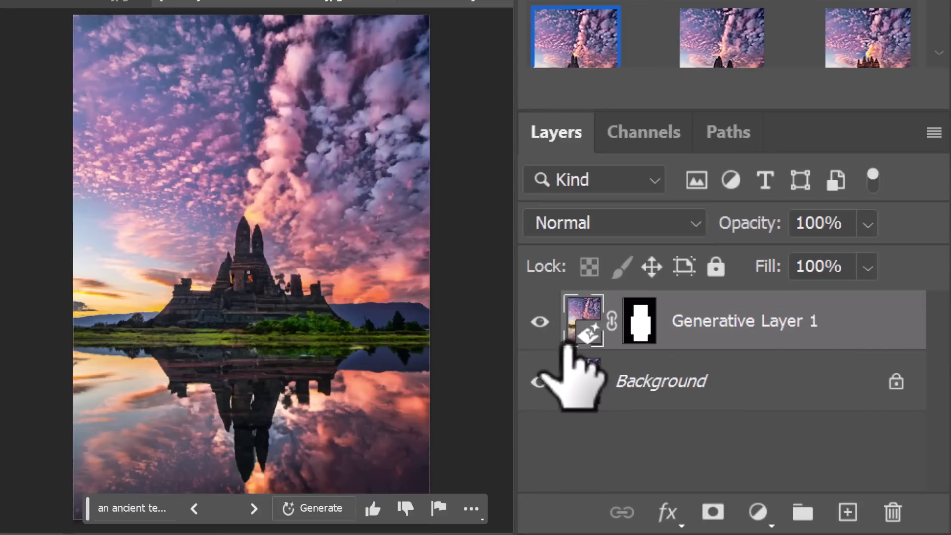
left_click(641, 325)
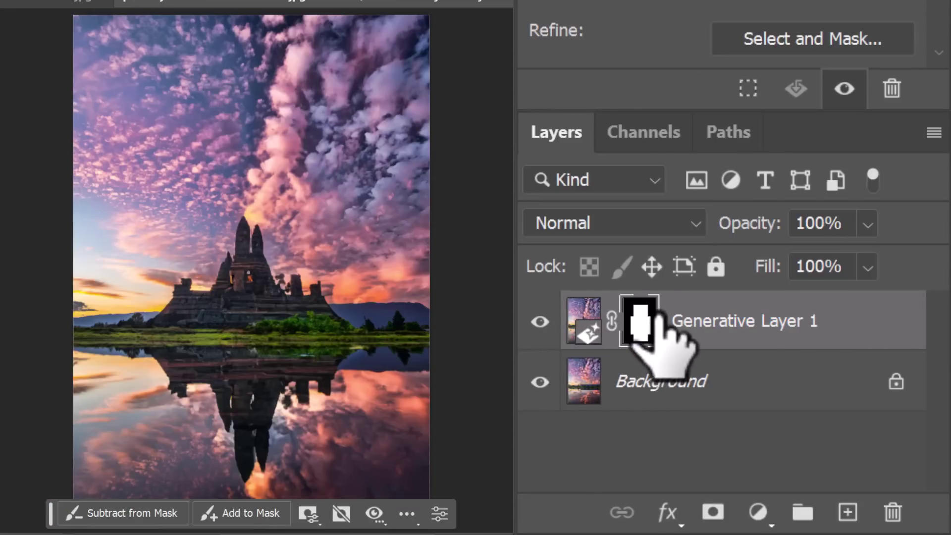
right_click(644, 320)
left_click(713, 22)
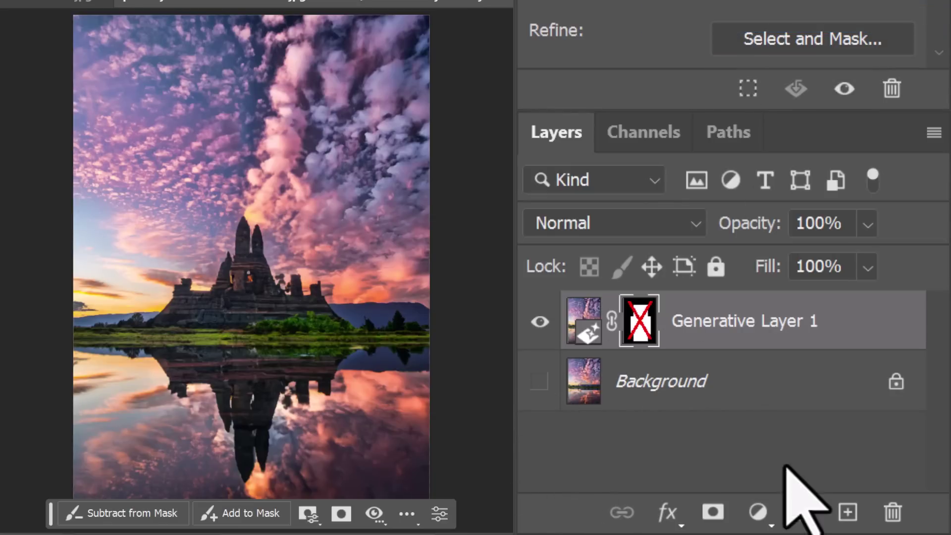
right_click(638, 319)
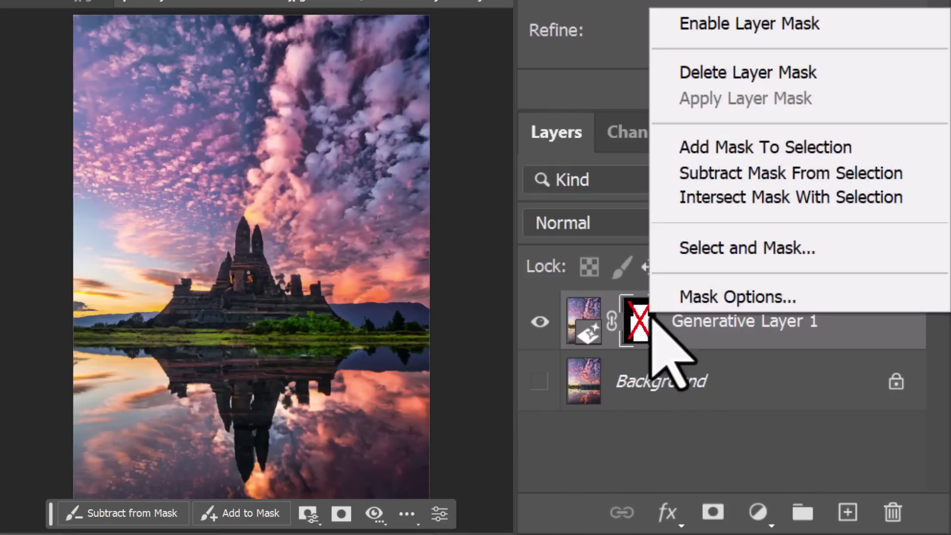
left_click(731, 23)
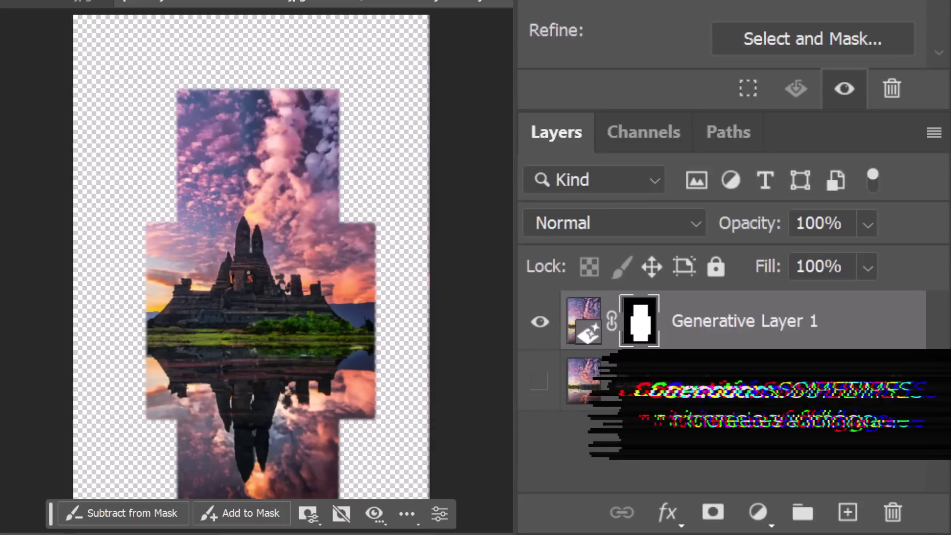
left_click(540, 321)
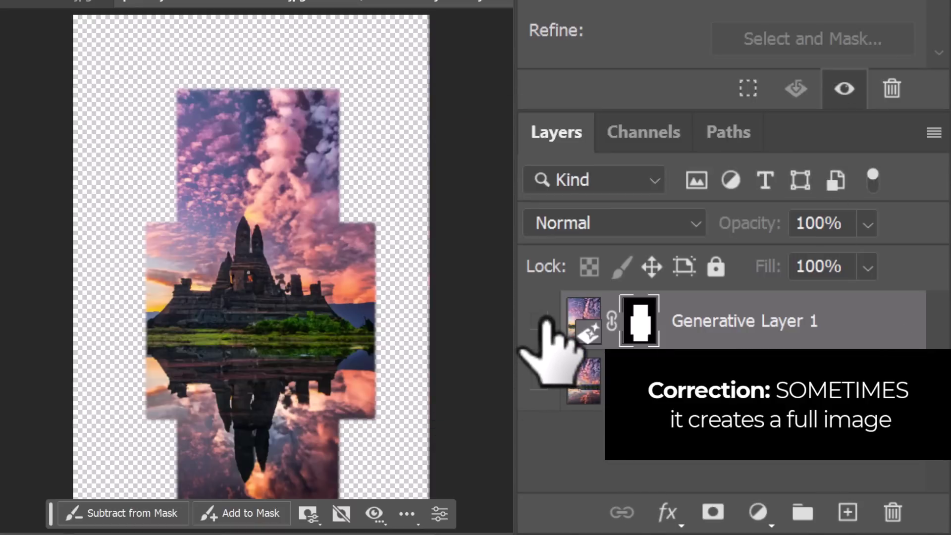
left_click(540, 321)
left_click(539, 382)
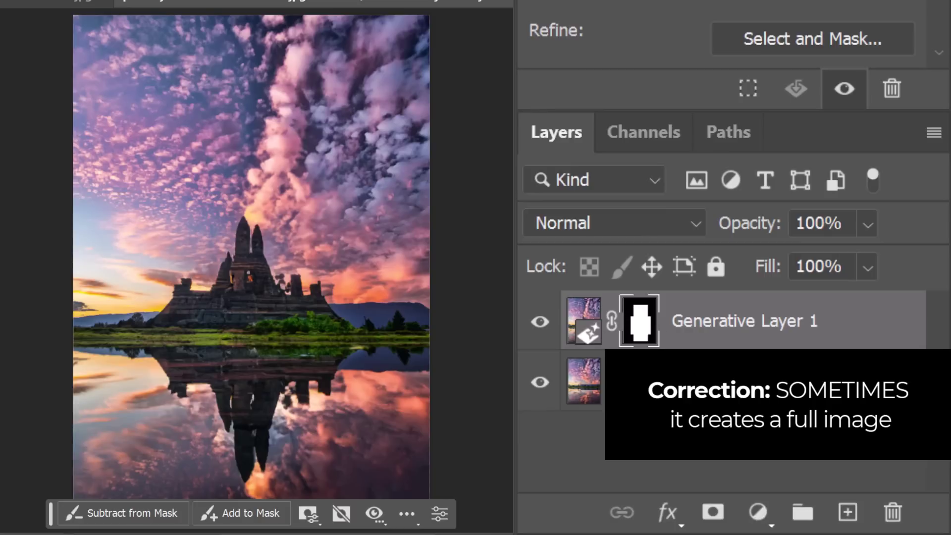
left_click_drag(297, 190, 213, 391)
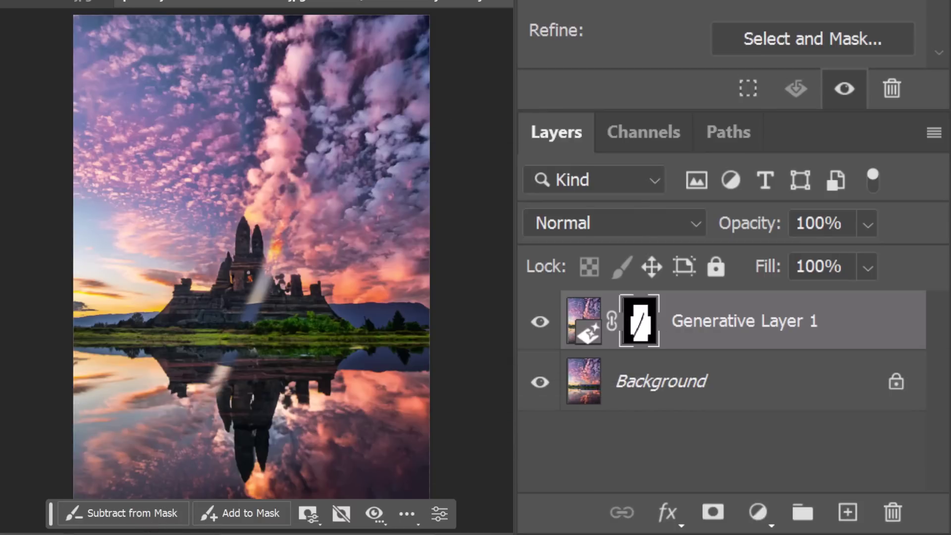
key("ctrl+z")
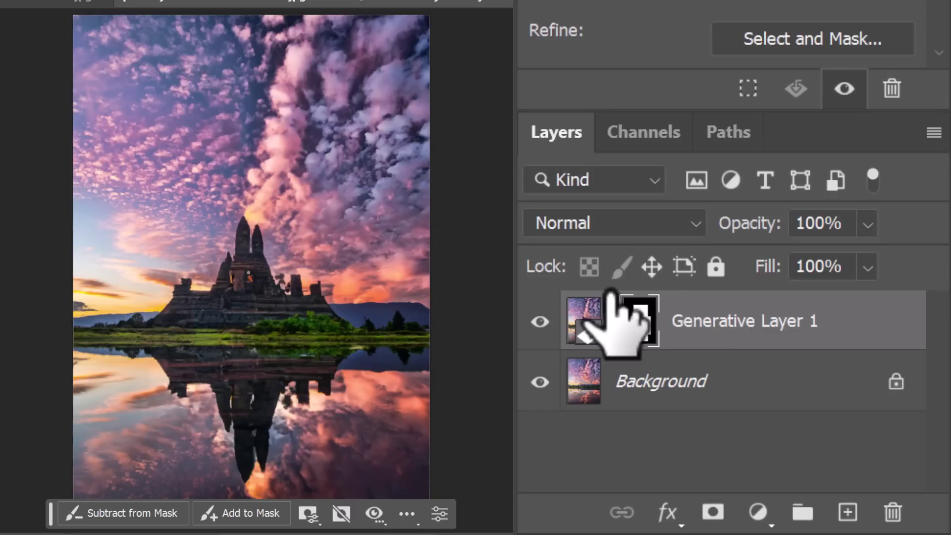
Preview several temple variations from the Properties Variations thumbnails.
left_click(579, 321)
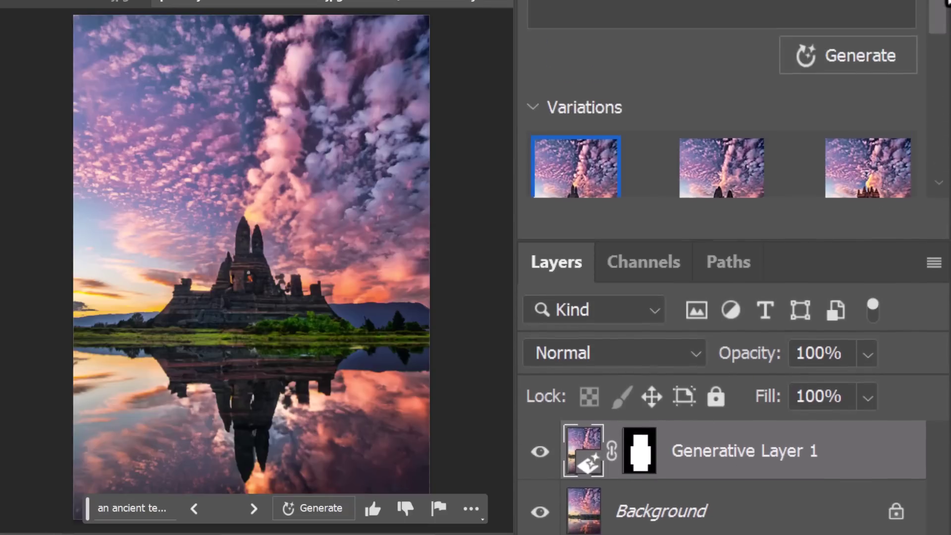
scroll(665, 153, "down", 2)
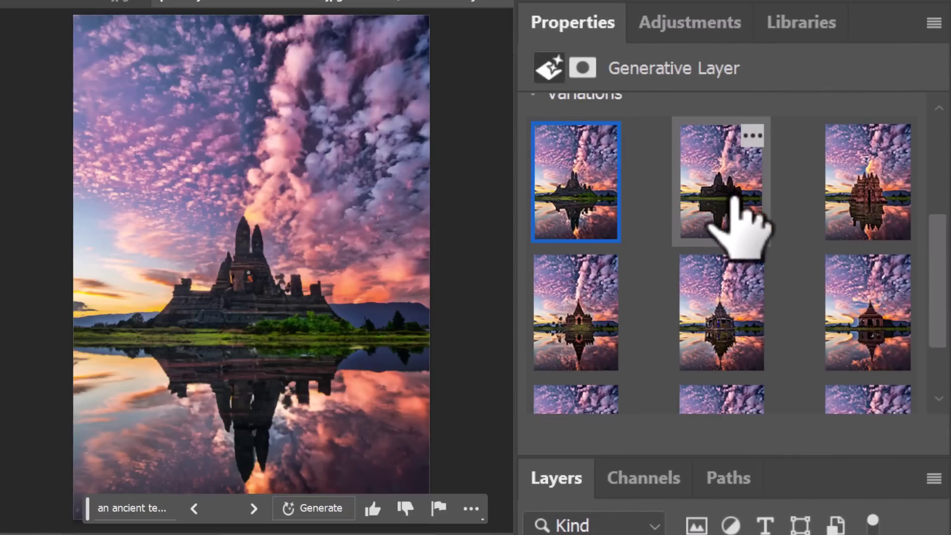
left_click_drag(937, 240, 937, 282)
left_click(892, 339)
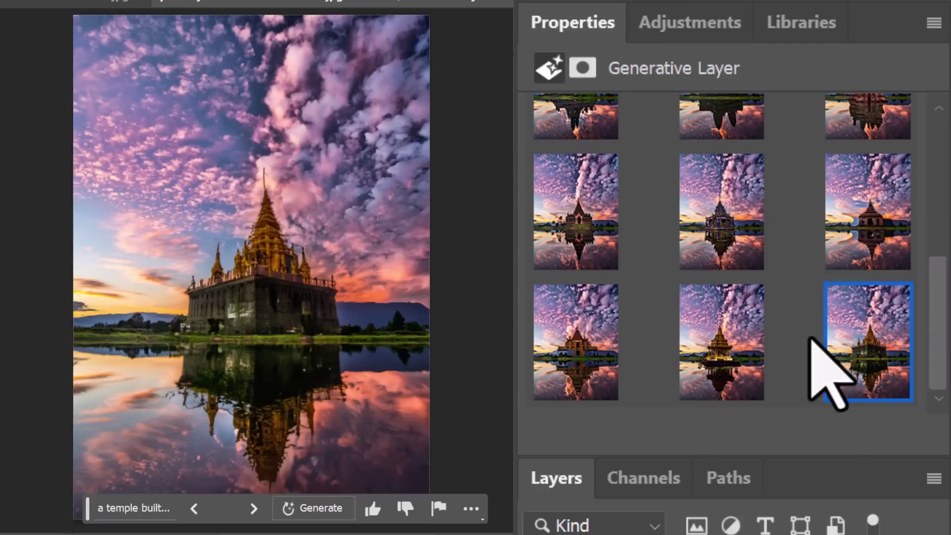
left_click(695, 327)
left_click(569, 342)
left_click(584, 251)
left_click(753, 223)
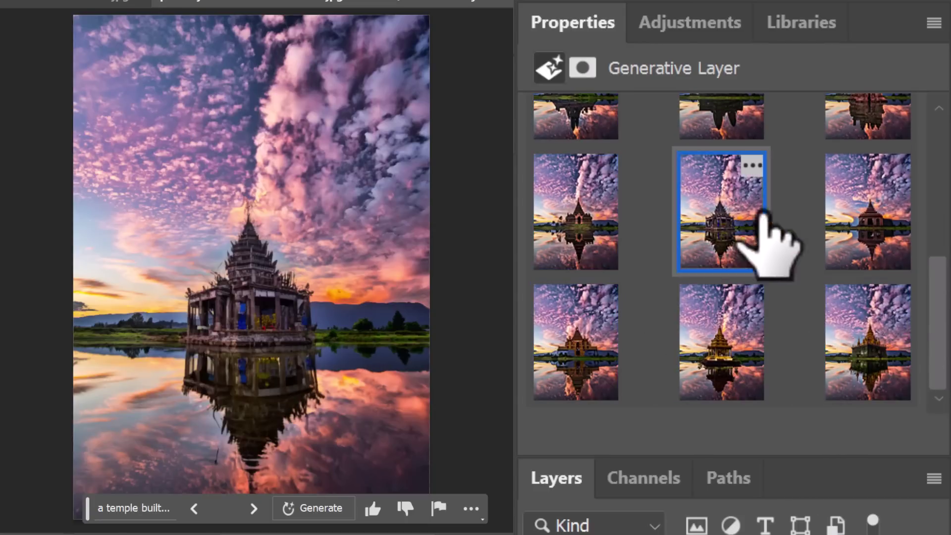
left_click(881, 232)
left_click_drag(943, 329, 941, 174)
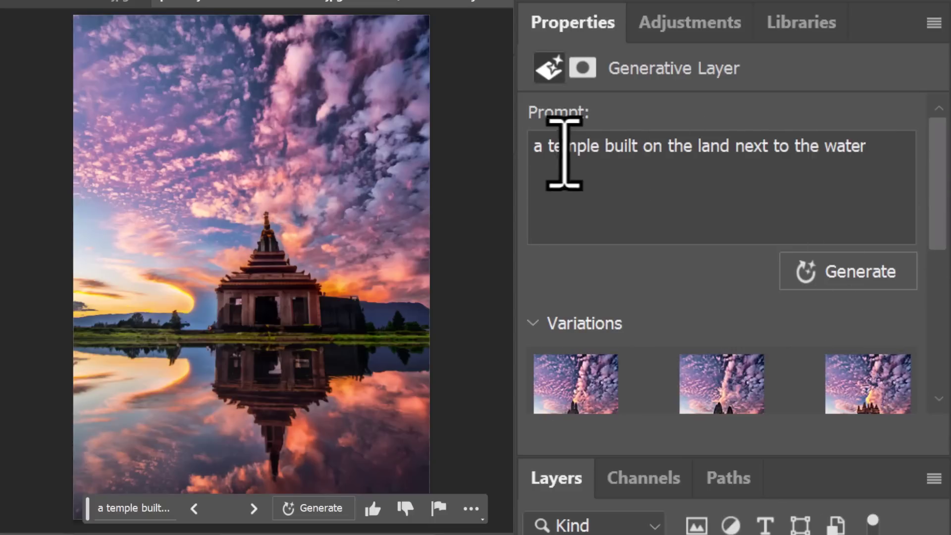
Rewrite the prompt to 'an mythical temple built on the land next to the water, on fire'.
left_click(543, 149)
type("n mythic")
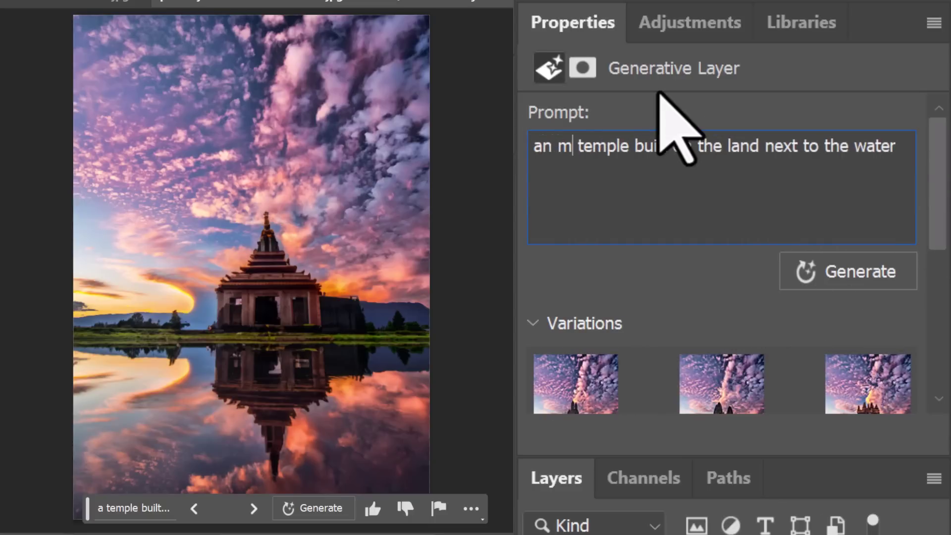
type("al")
key("ctrl+End")
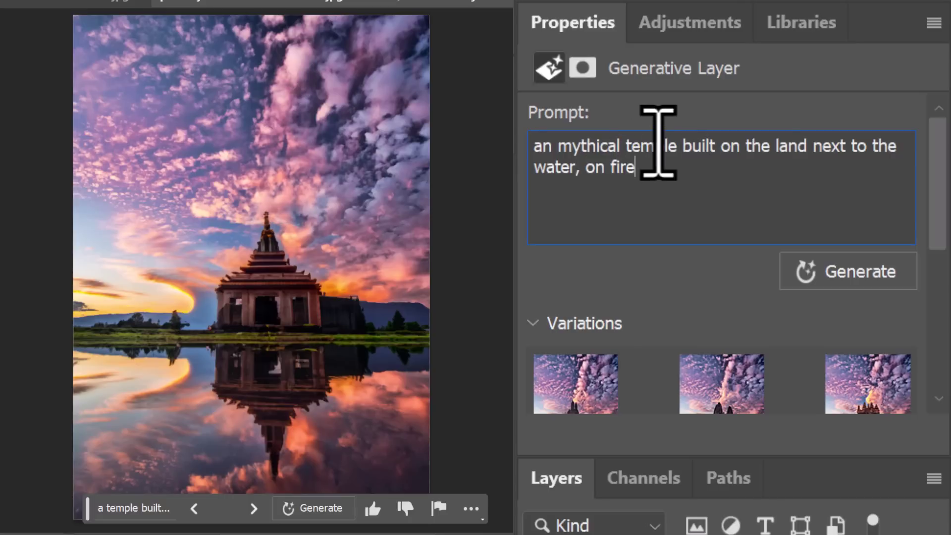
Generate temples from the mythical prompt and cycle through the three variations.
left_click(860, 284)
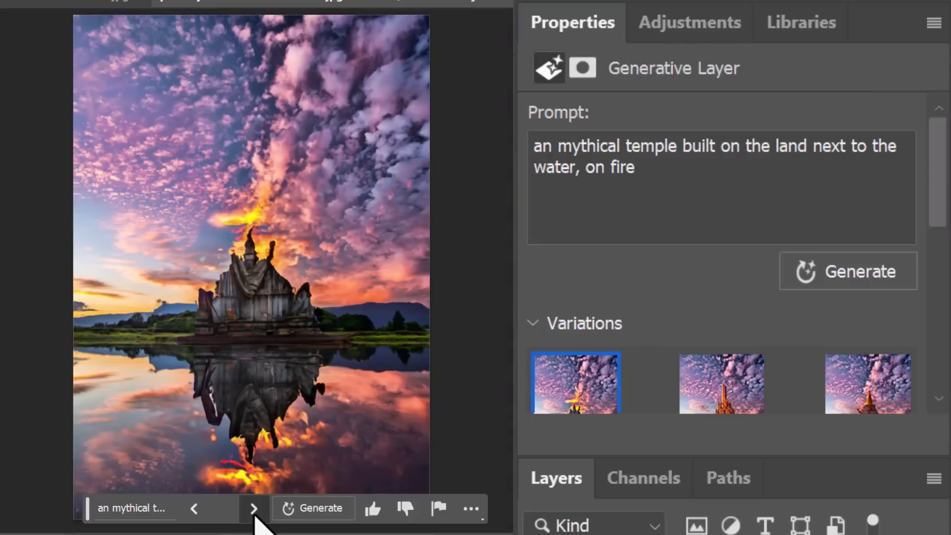
left_click(253, 508)
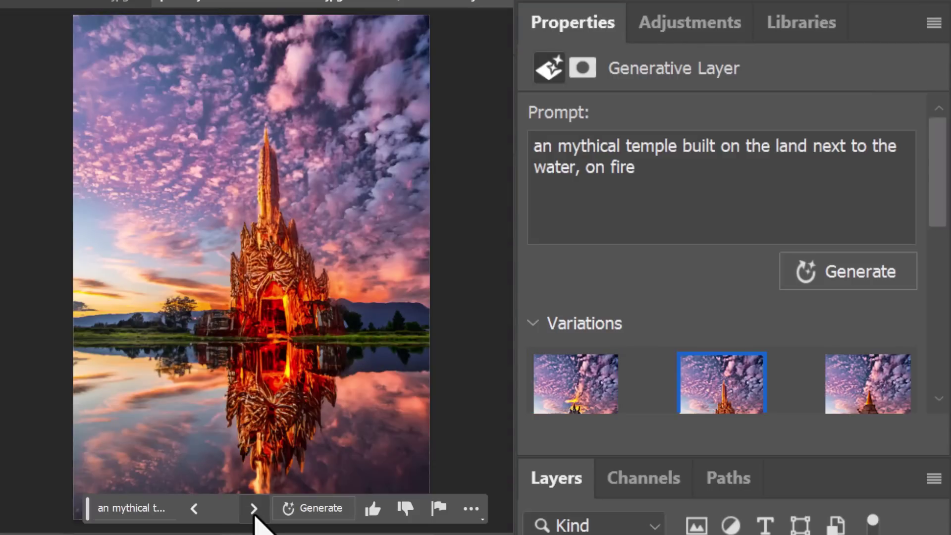
left_click(253, 508)
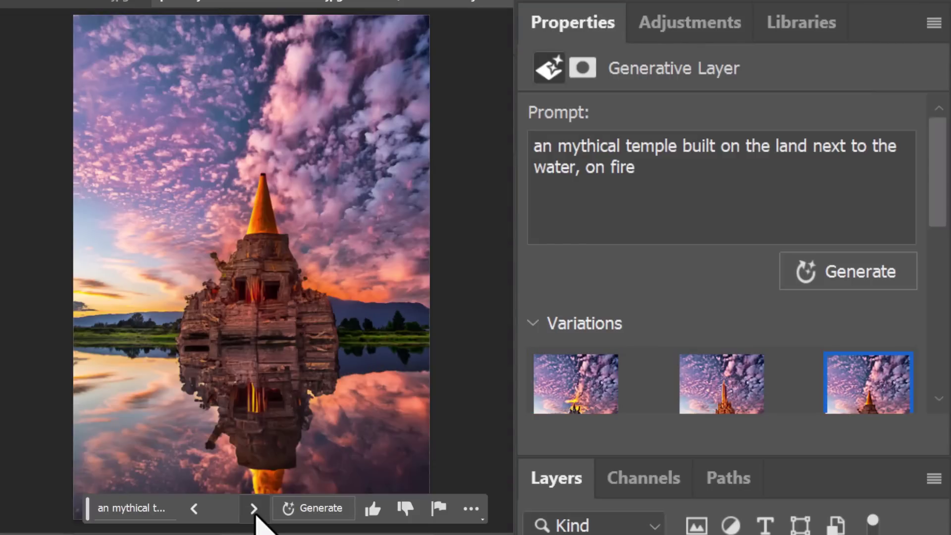
left_click(194, 508)
left_click(193, 509)
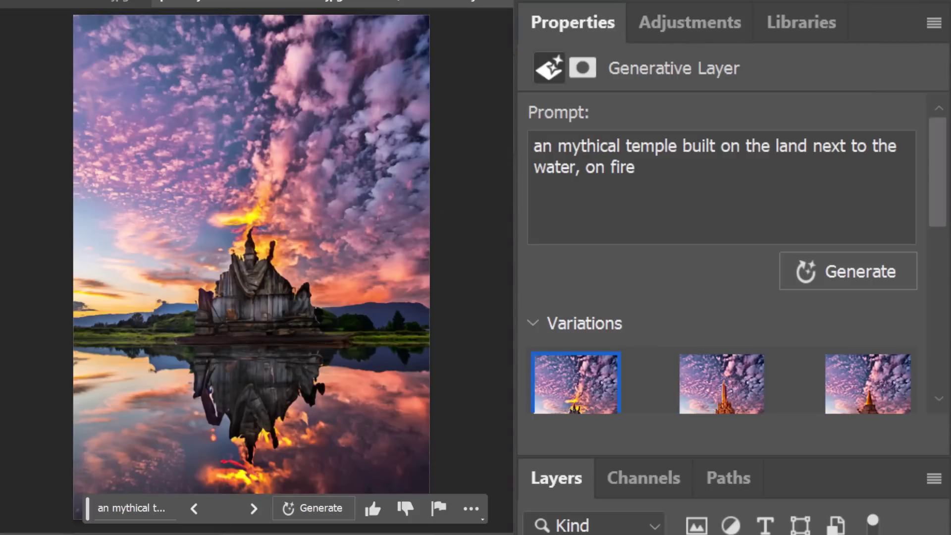
Bring back the dark twin-spired ancient temple variation from the Variations grid.
scroll(943, 211, "down", 7)
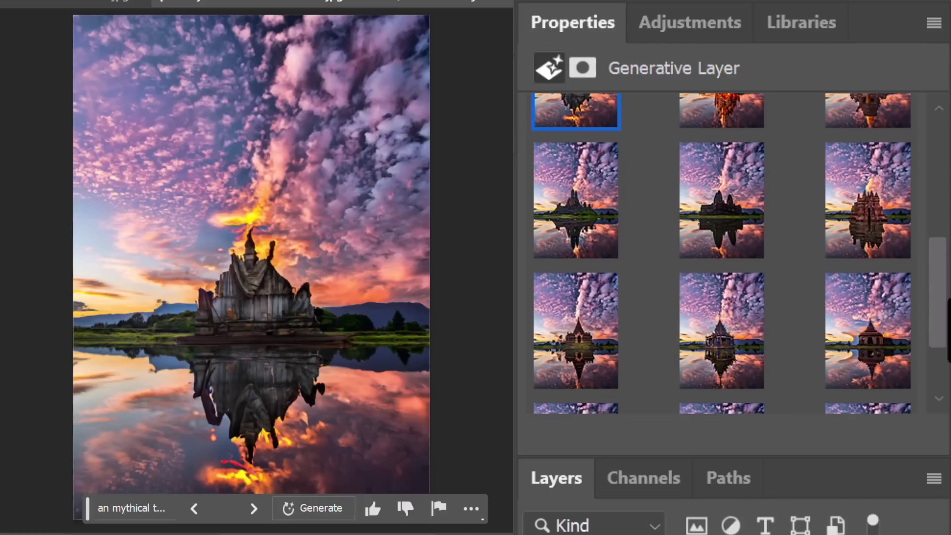
left_click(579, 229)
left_click_drag(577, 216, 496, 314)
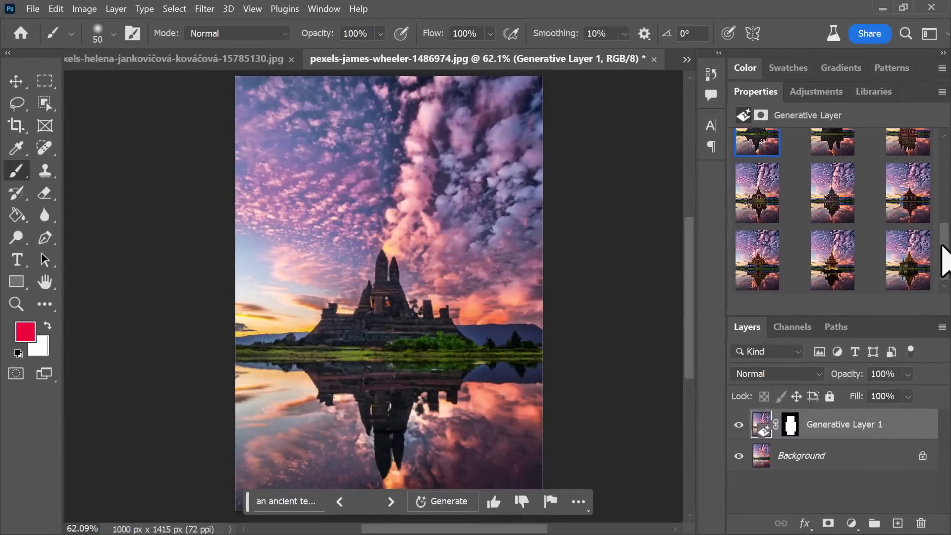
left_click_drag(930, 338, 943, 239)
left_click_drag(945, 203, 946, 201)
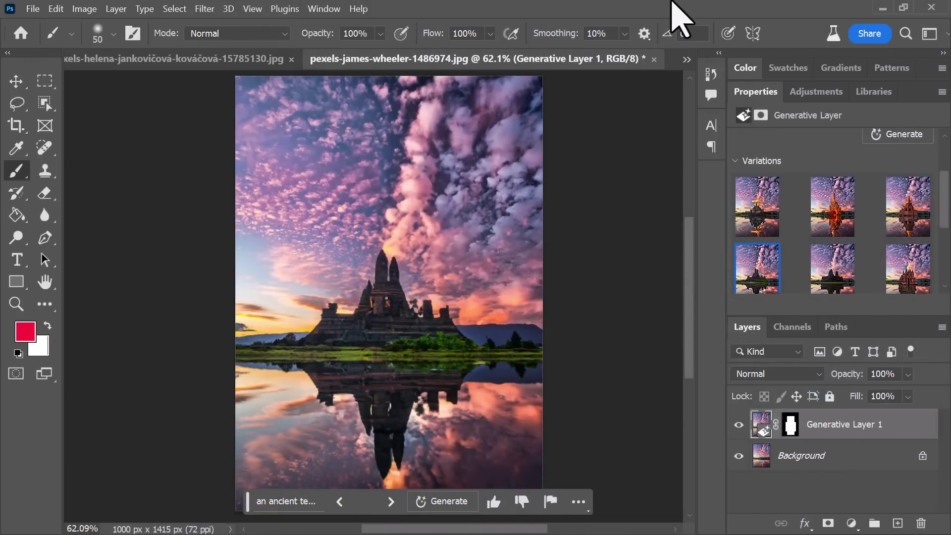
left_click(50, 81)
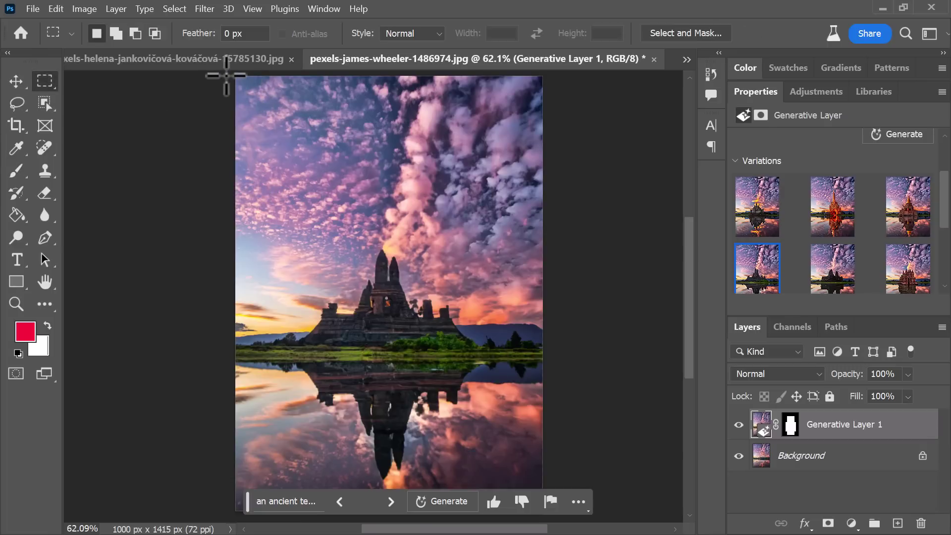
Select the top and bottom bands and generate 'giant space ship hovering over the temple', keeping variation 2.
left_click_drag(228, 79, 552, 224)
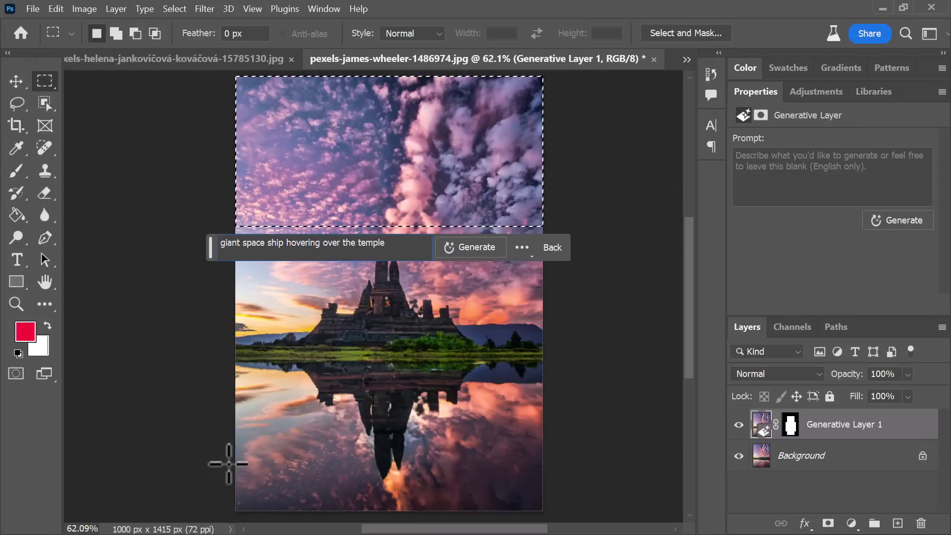
left_click_drag(223, 454, 635, 523)
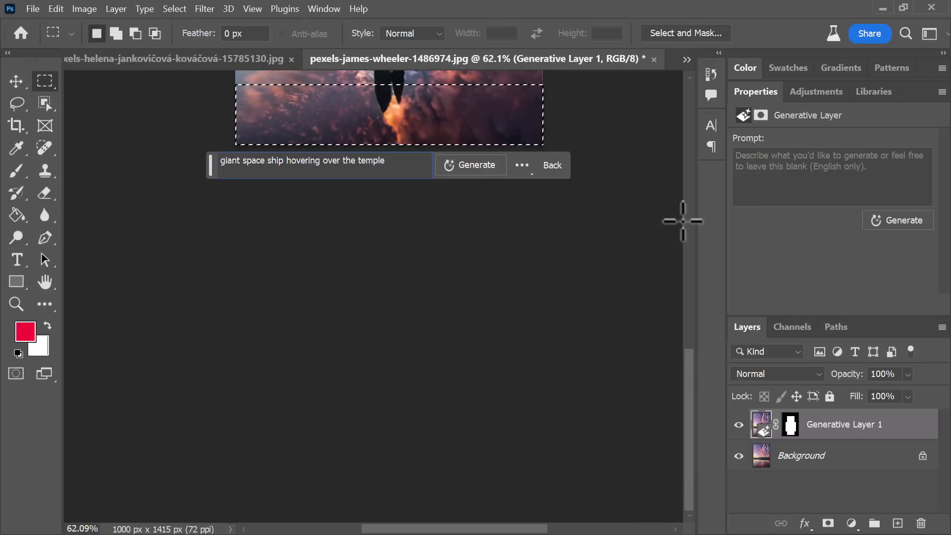
left_click_drag(690, 361, 689, 231)
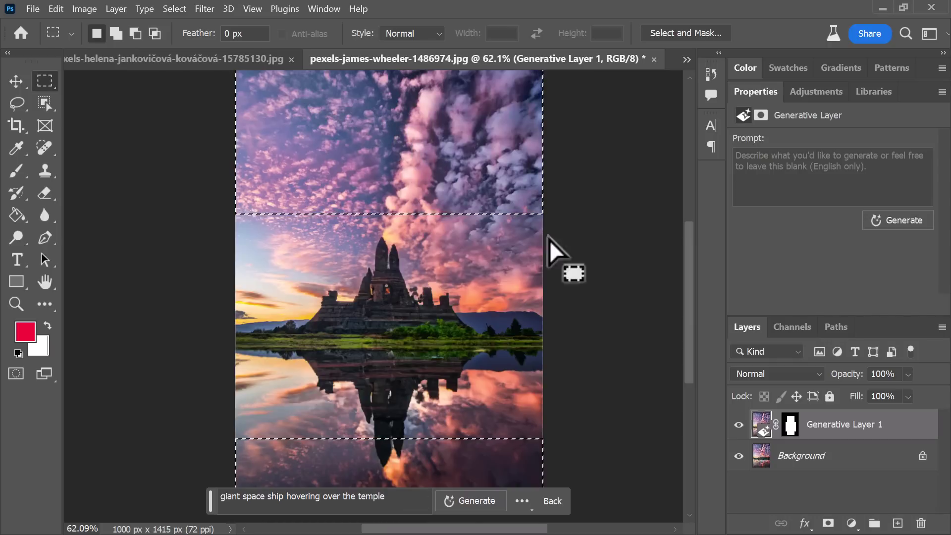
left_click(469, 500)
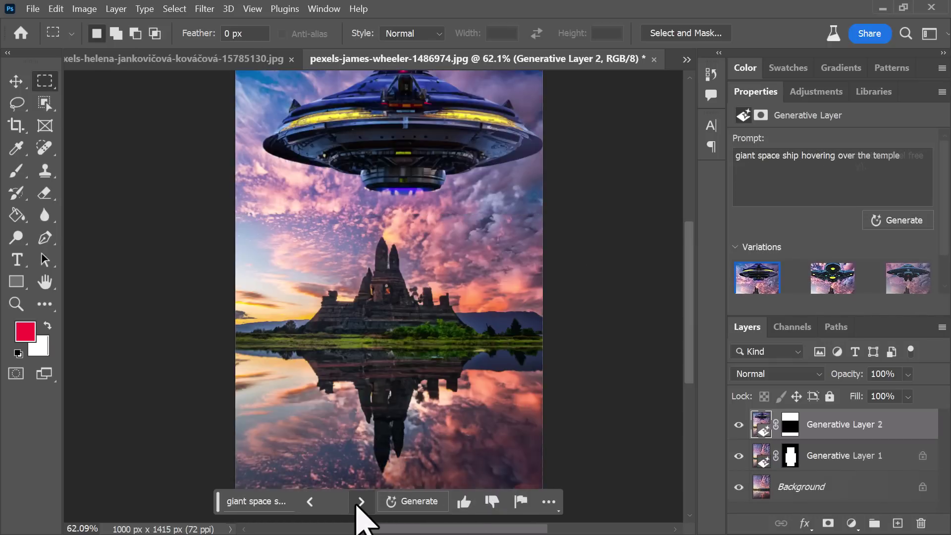
left_click(359, 502)
left_click(359, 502)
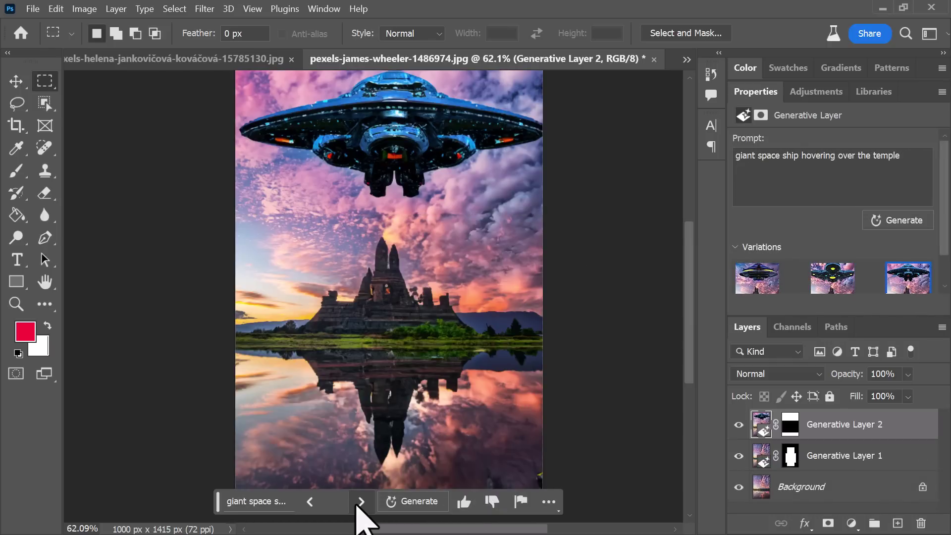
left_click(317, 502)
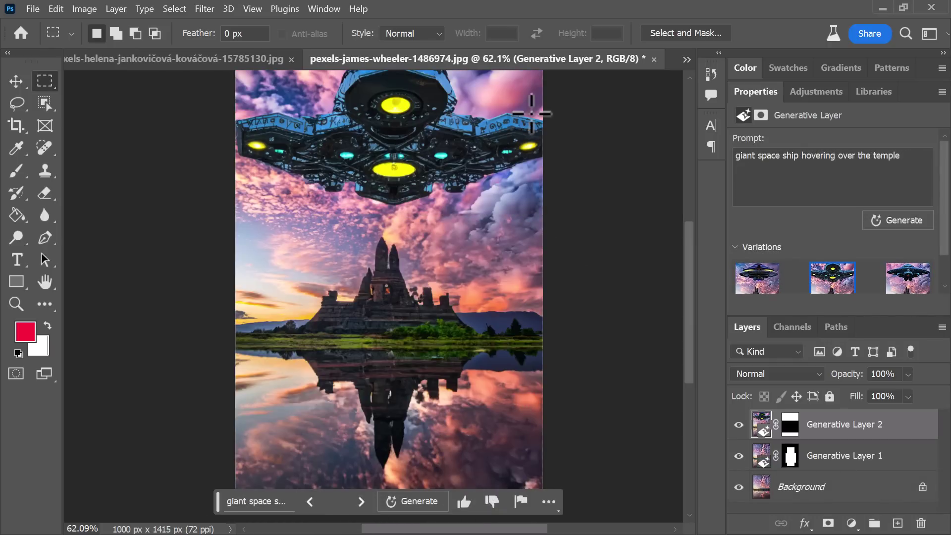
Select three sky patches on the left and centre for the fighter jets.
left_click_drag(219, 208, 289, 261)
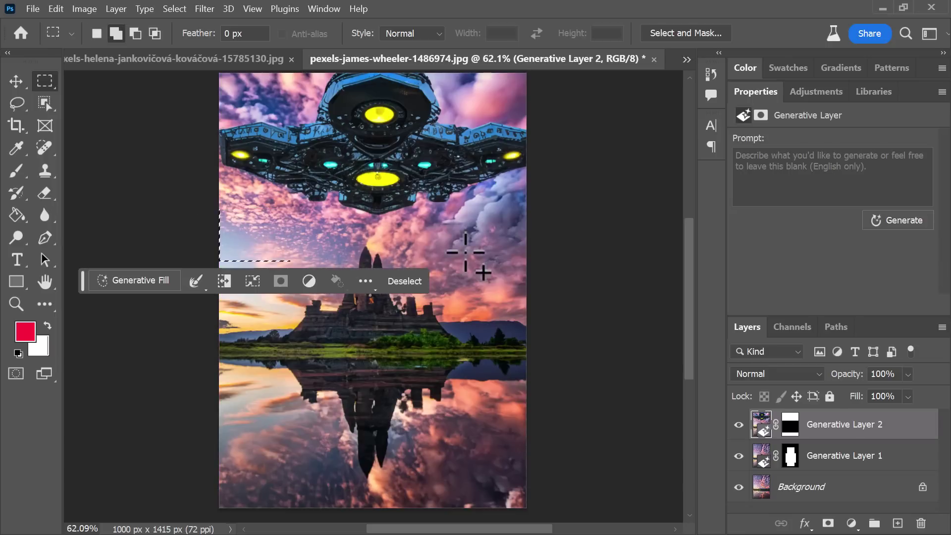
left_click_drag(434, 228, 508, 282)
left_click_drag(208, 221, 329, 297)
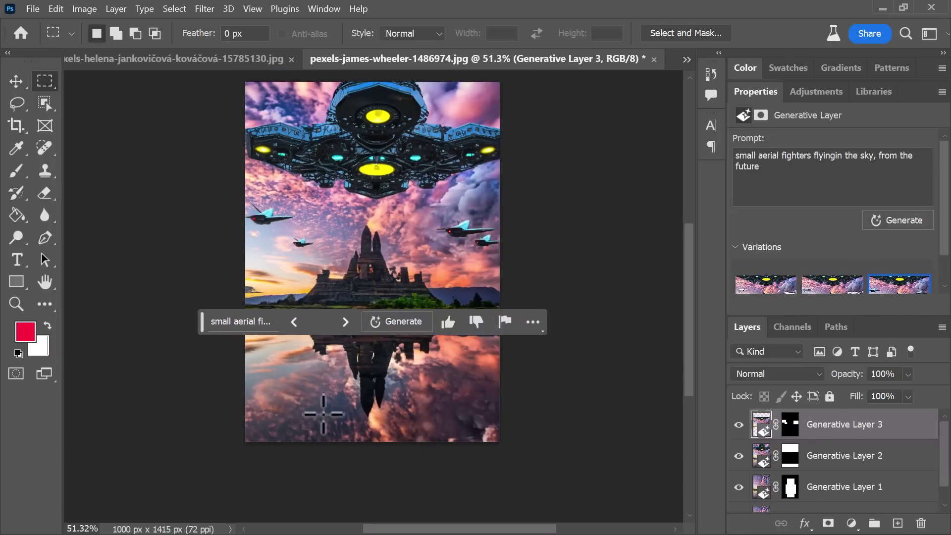
Select the lower reflection area and generate 'an old boat floating in the foreground'.
left_click_drag(229, 339, 421, 413)
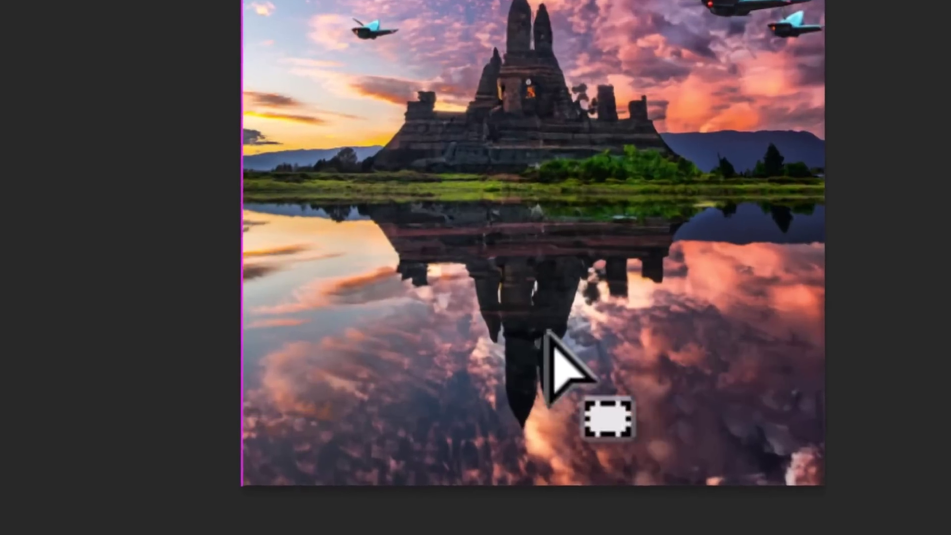
left_click_drag(326, 322, 334, 328)
left_click_drag(449, 225, 252, 250)
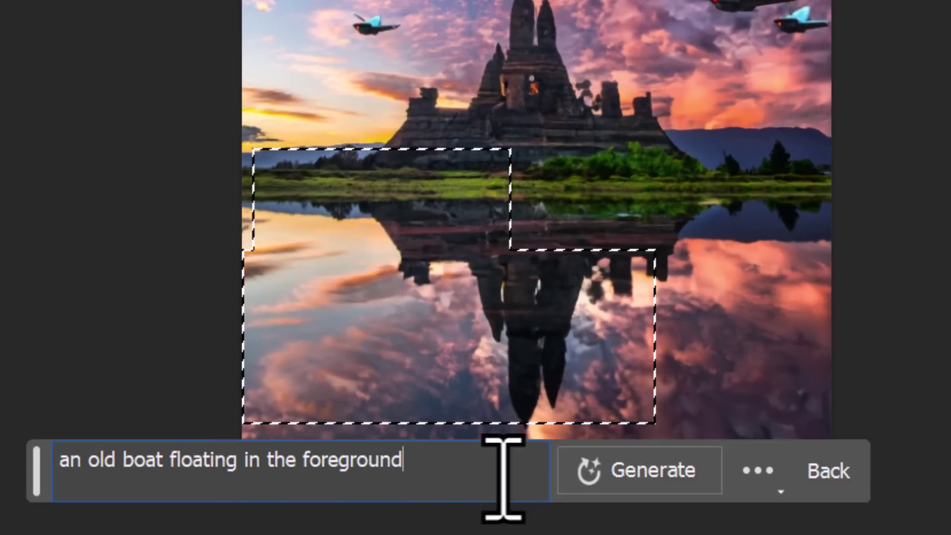
left_click(605, 473)
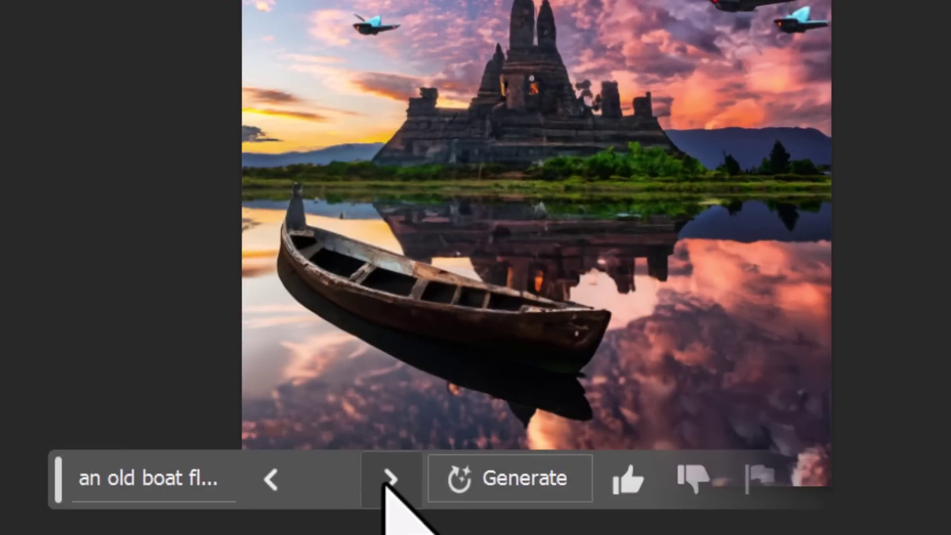
left_click(389, 478)
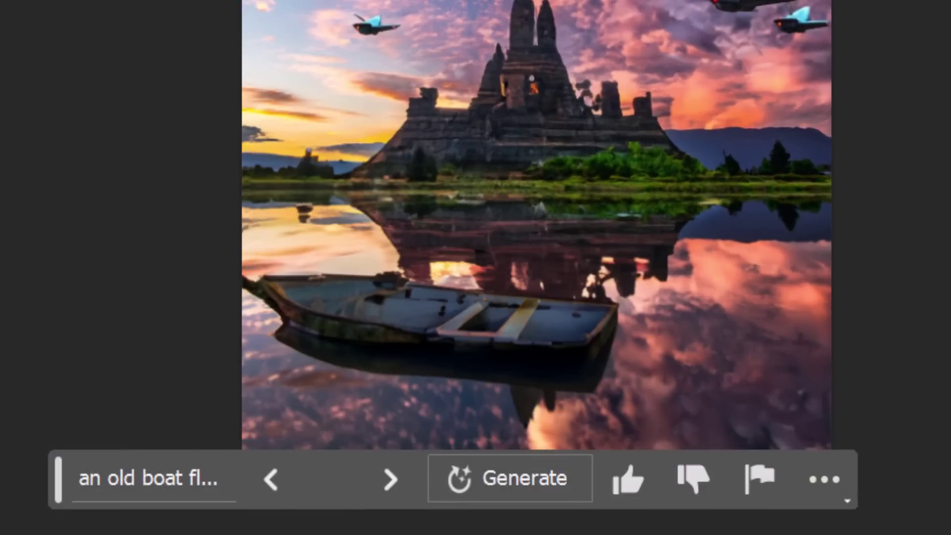
Change 'old' to 'ancient' in the boat prompt and regenerate.
left_click(180, 488)
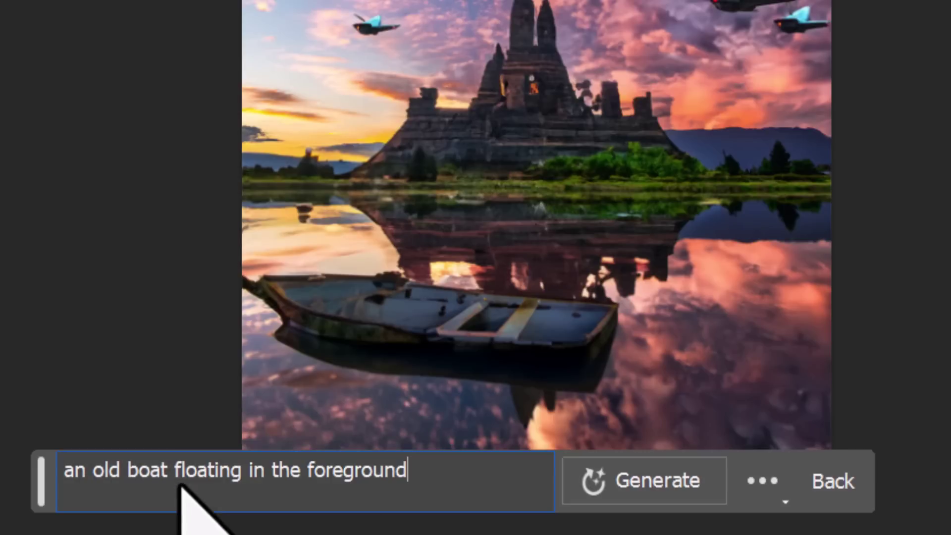
double_click(111, 471)
type("ancient")
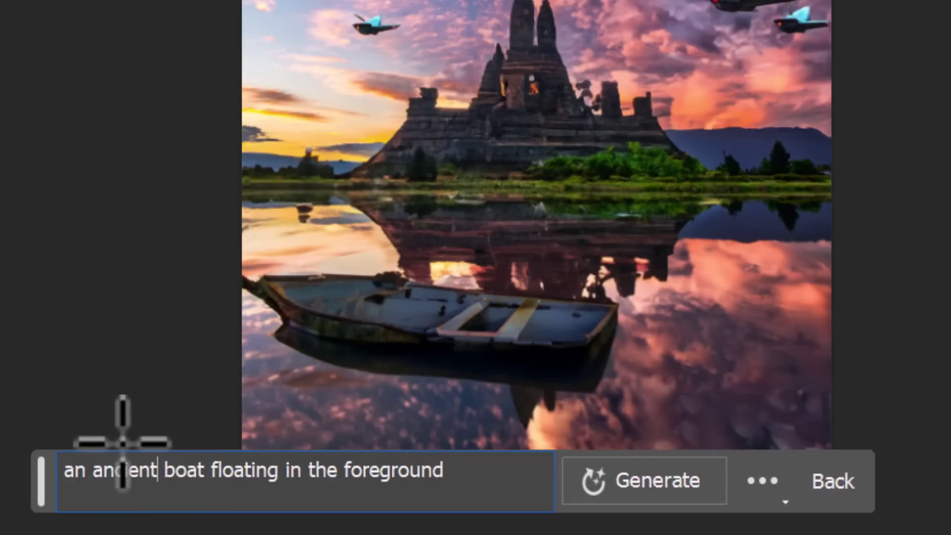
left_click(650, 501)
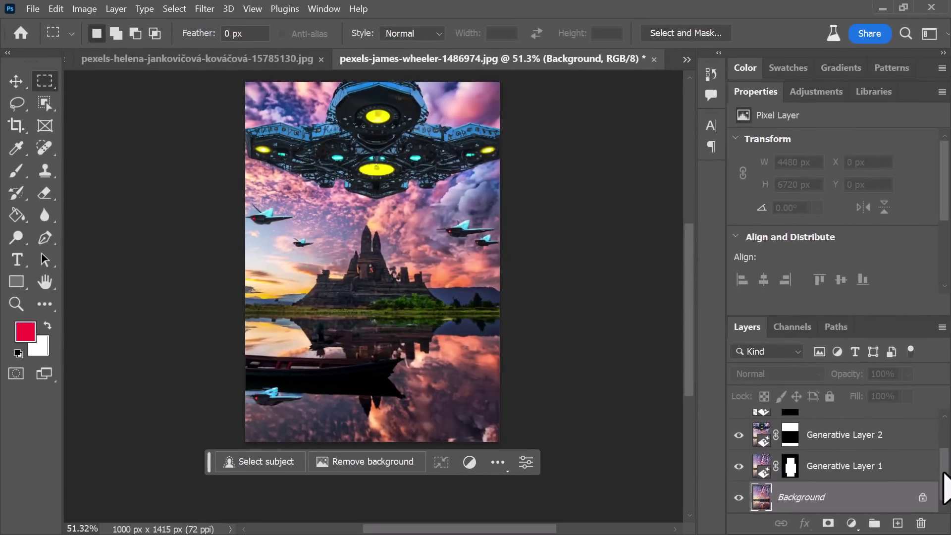
Add a Color Lookup adjustment above Generative Layer 4 using FuturisticBleak.3DL at 60% fill.
scroll(945, 488, "up", 3)
left_click(859, 426)
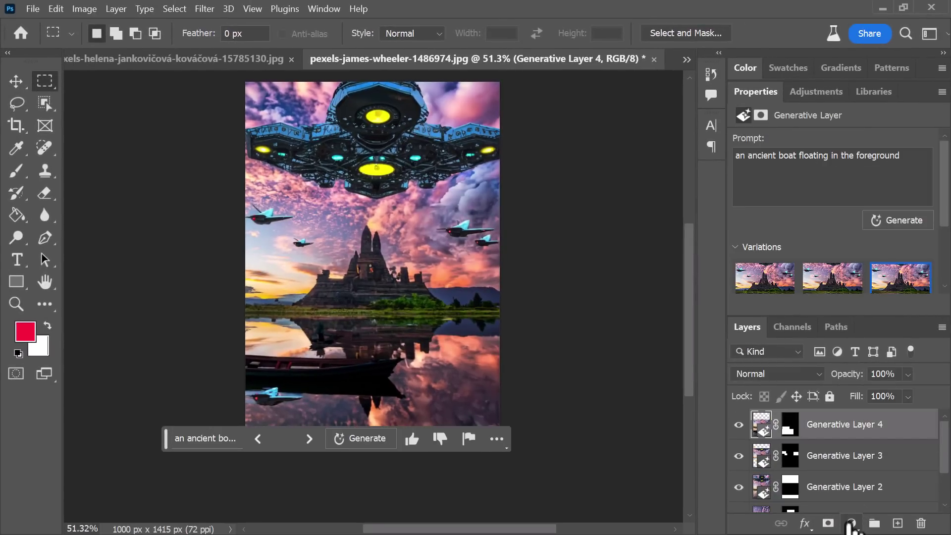
left_click(851, 523)
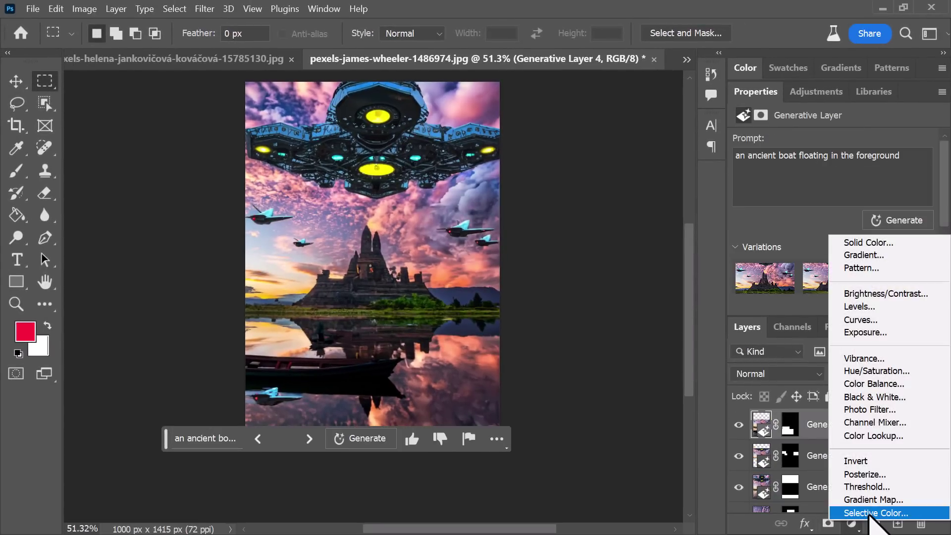
left_click(872, 436)
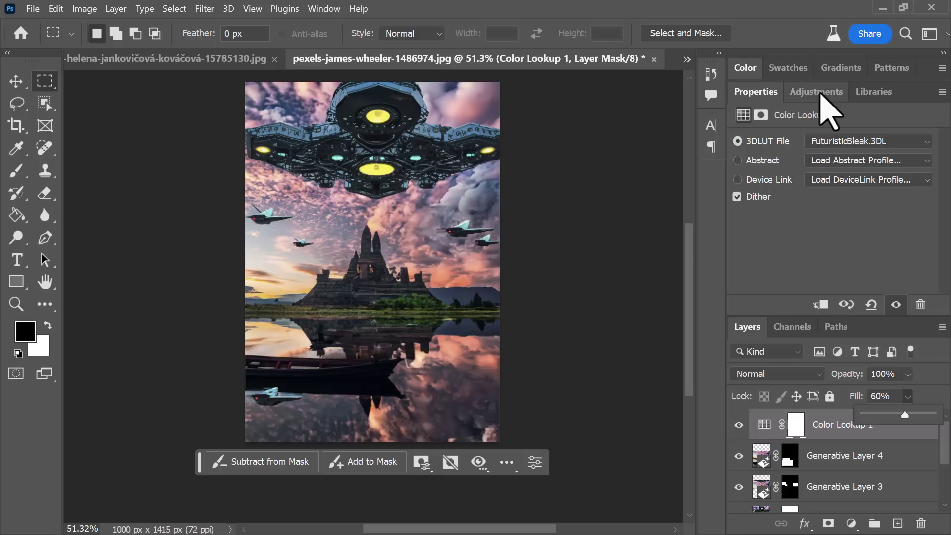
key("z")
left_click_drag(367, 253, 380, 259)
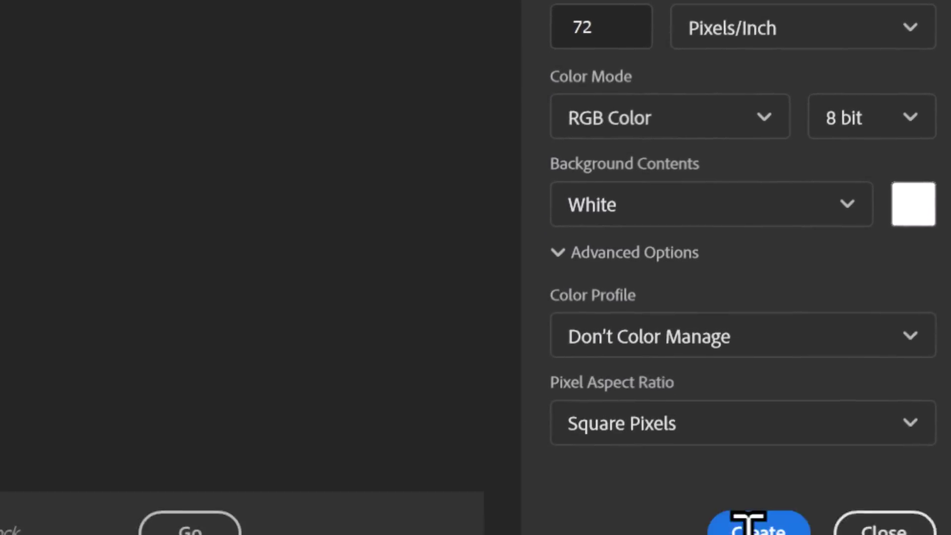
left_click(748, 525)
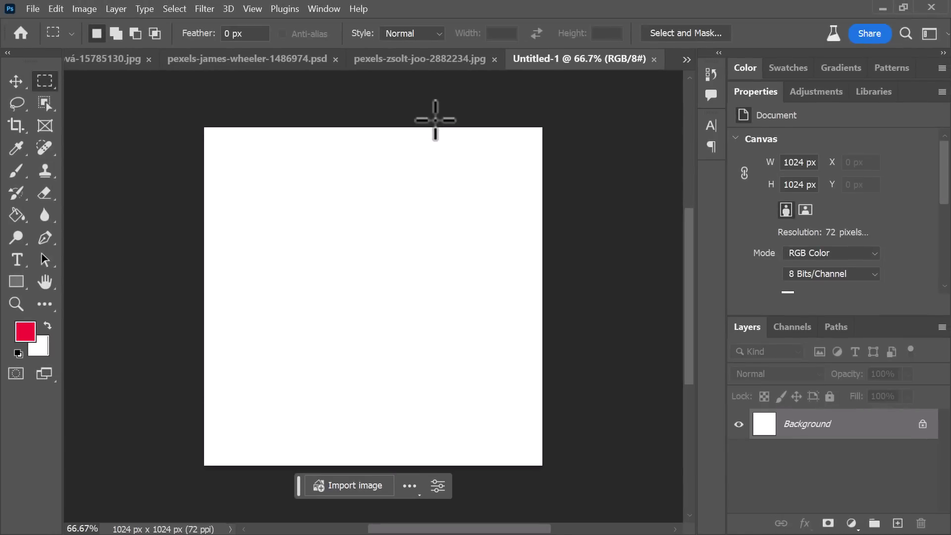
key("ctrl+a")
left_click(250, 485)
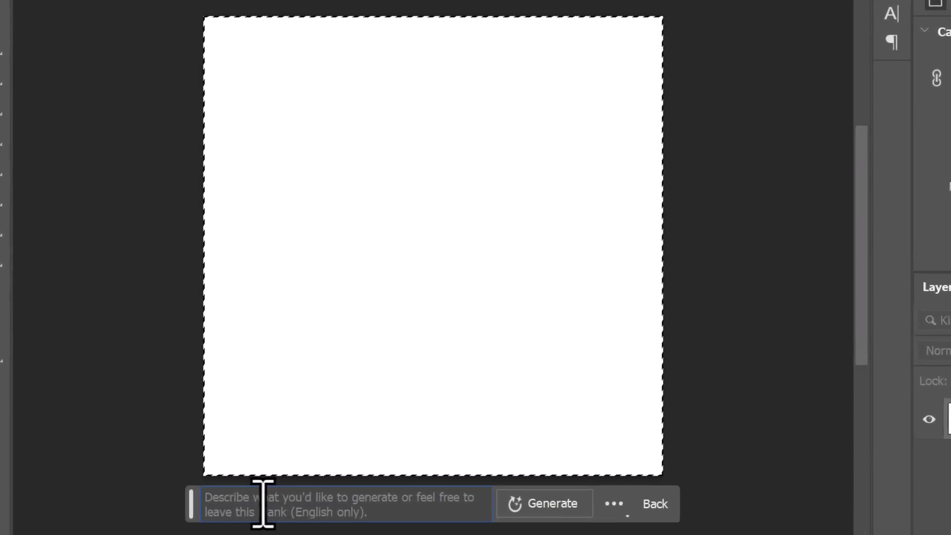
type("a busy cyberpunk city from the future, cinematic, life like shot with a dslr camera, 35mm film")
key("ctrl+a")
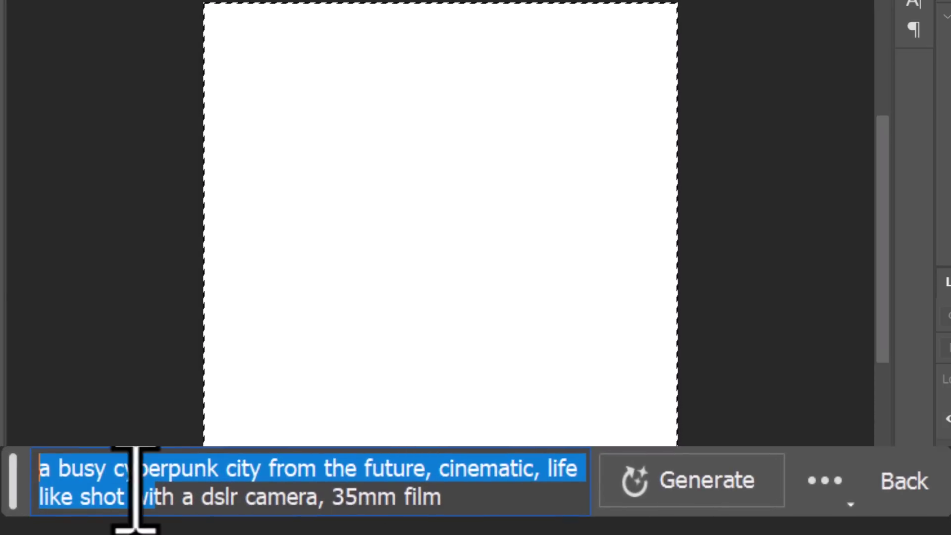
left_click(465, 495)
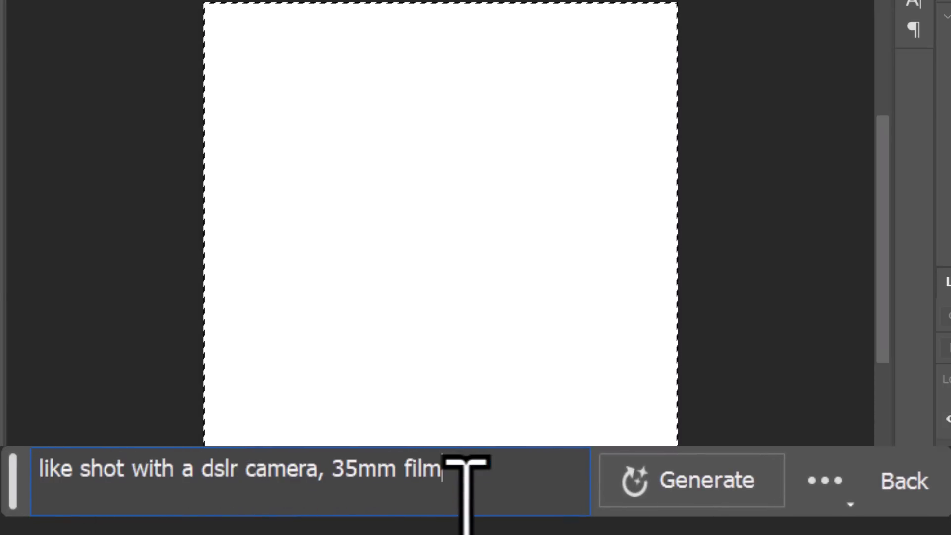
left_click(659, 498)
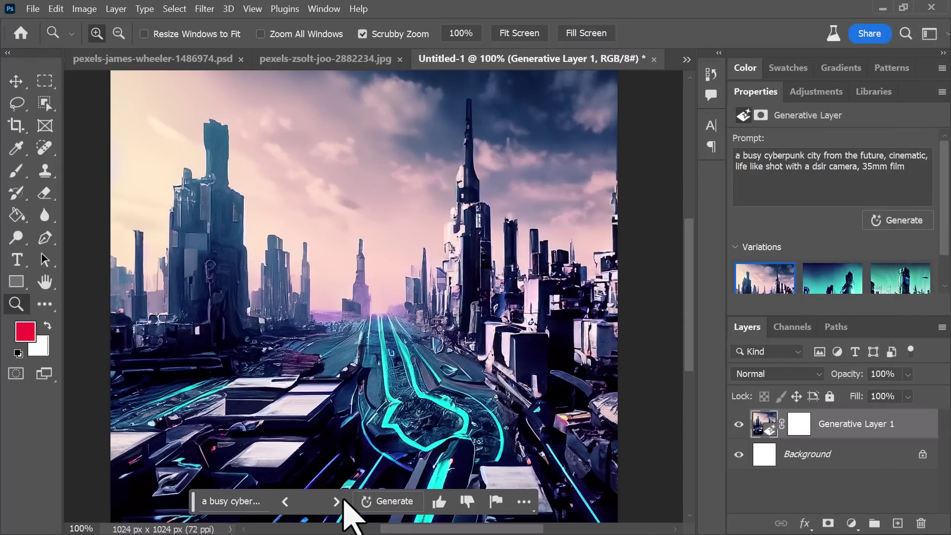
left_click(339, 501)
left_click(337, 501)
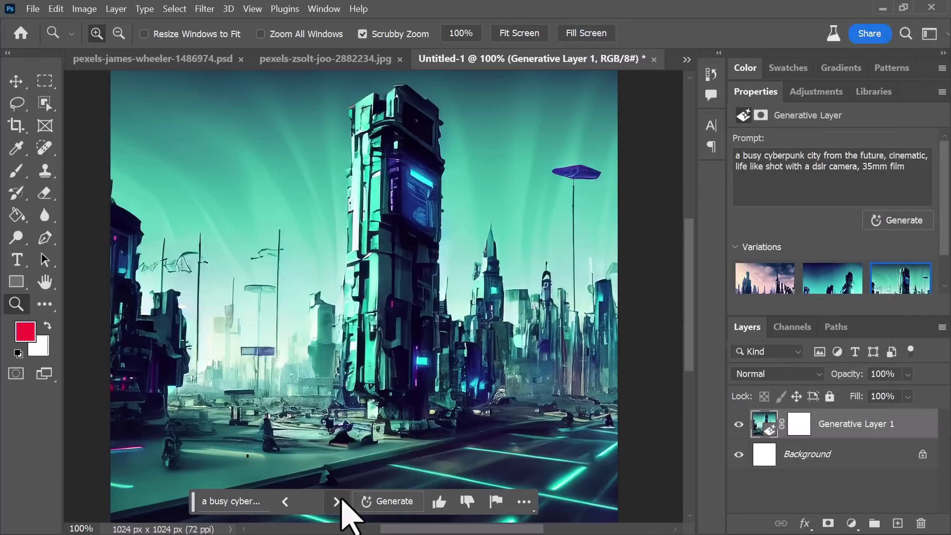
left_click(284, 501)
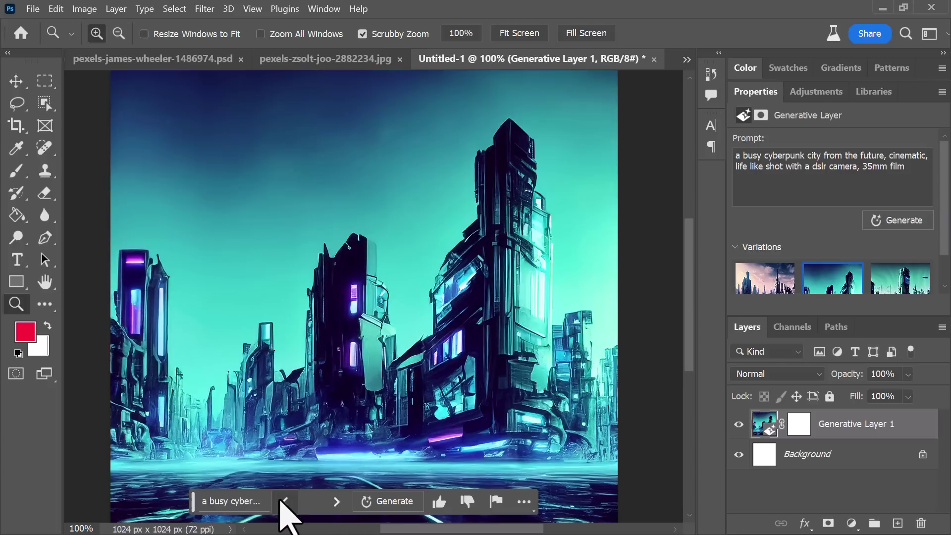
left_click(284, 501)
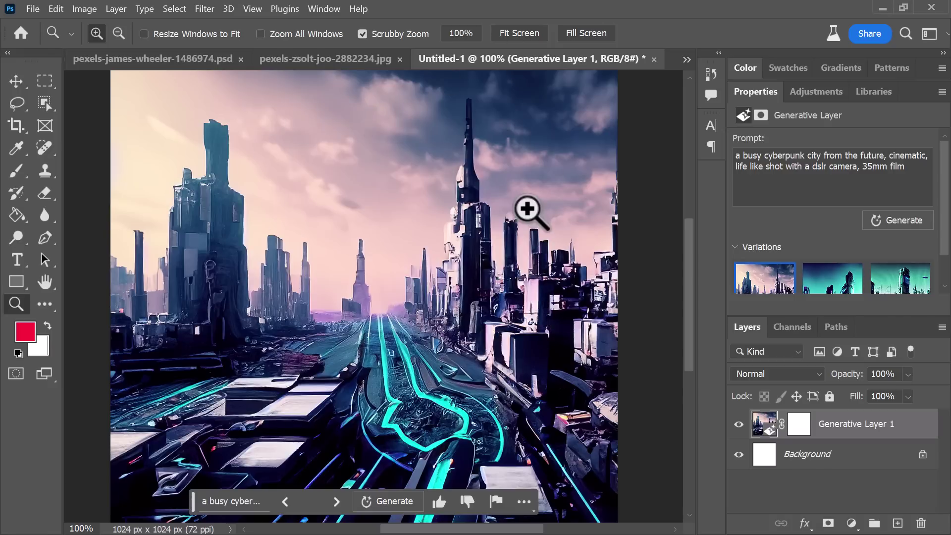
left_click(240, 502)
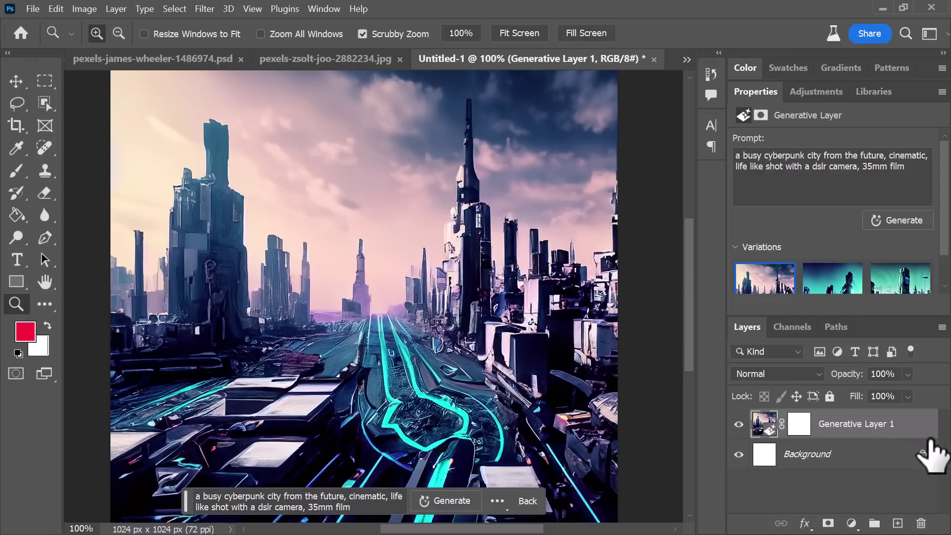
left_click(920, 524)
Delete the generated layer, unlock the Background and clear the whole canvas to transparency.
left_click(454, 226)
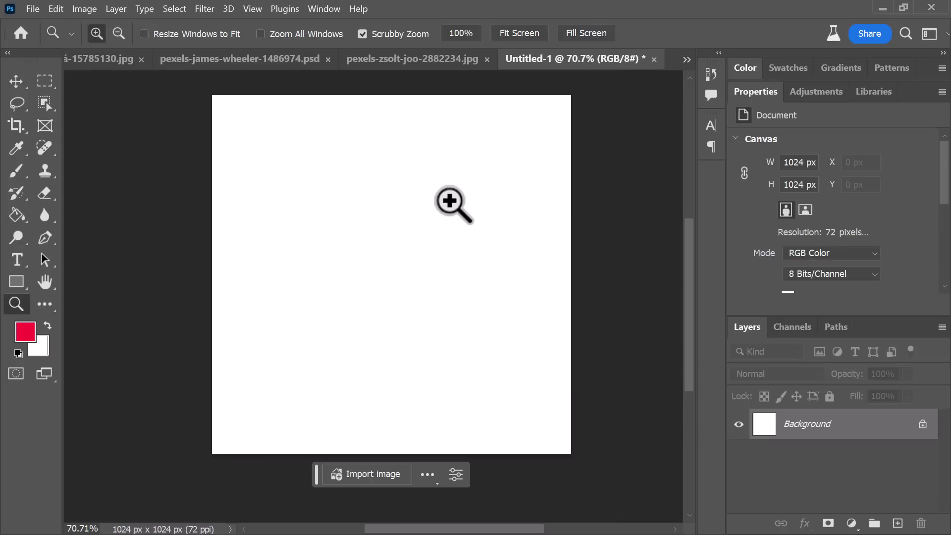
key("ctrl+a")
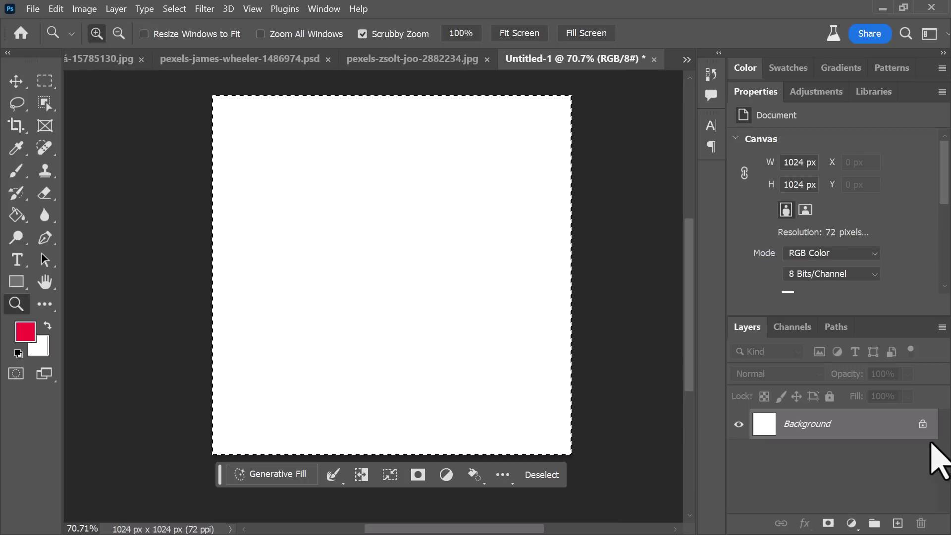
left_click(922, 423)
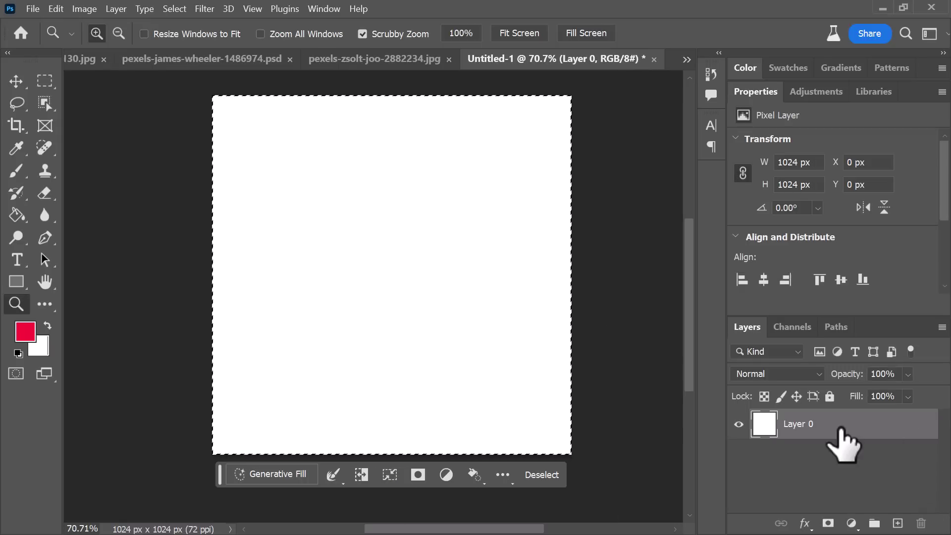
key("Delete")
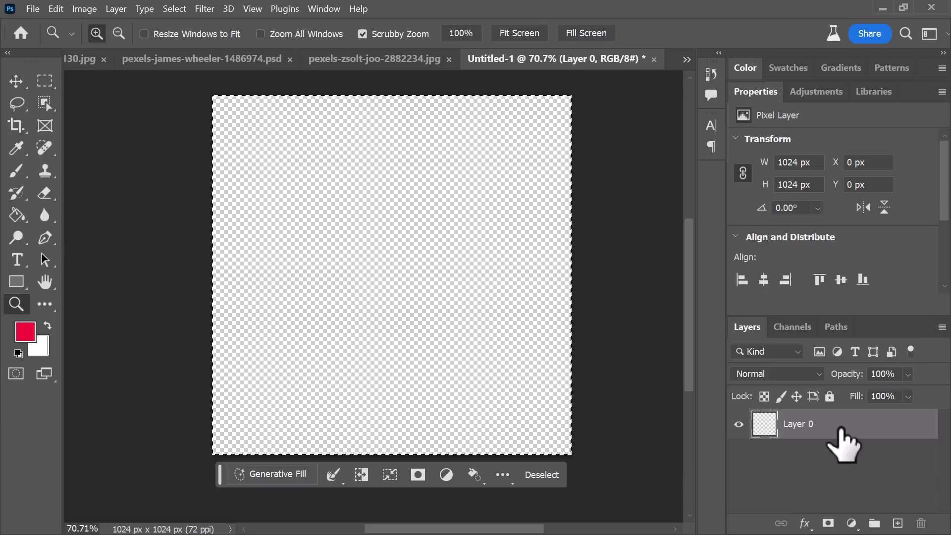
Generate a fill with an empty prompt, compare the stone texture and rock ledge variations, then regenerate.
left_click(241, 475)
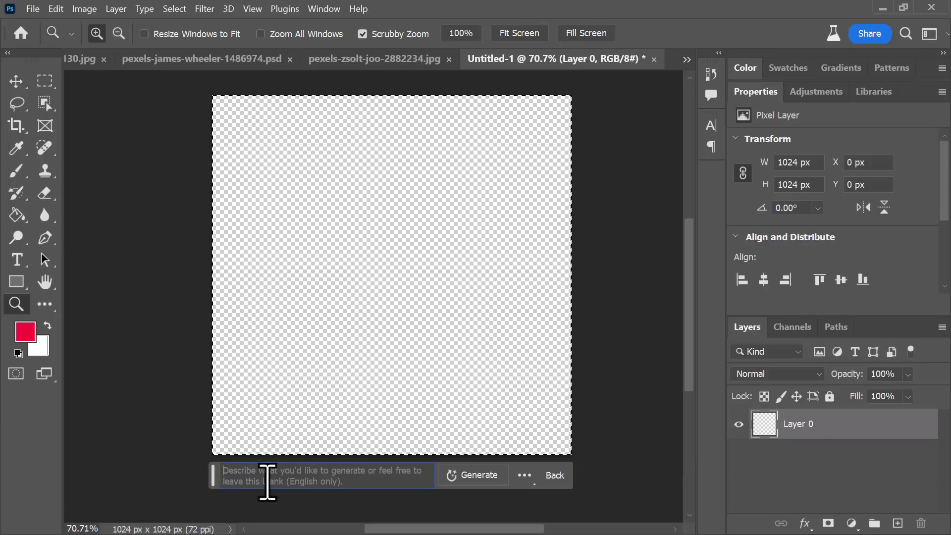
left_click(478, 482)
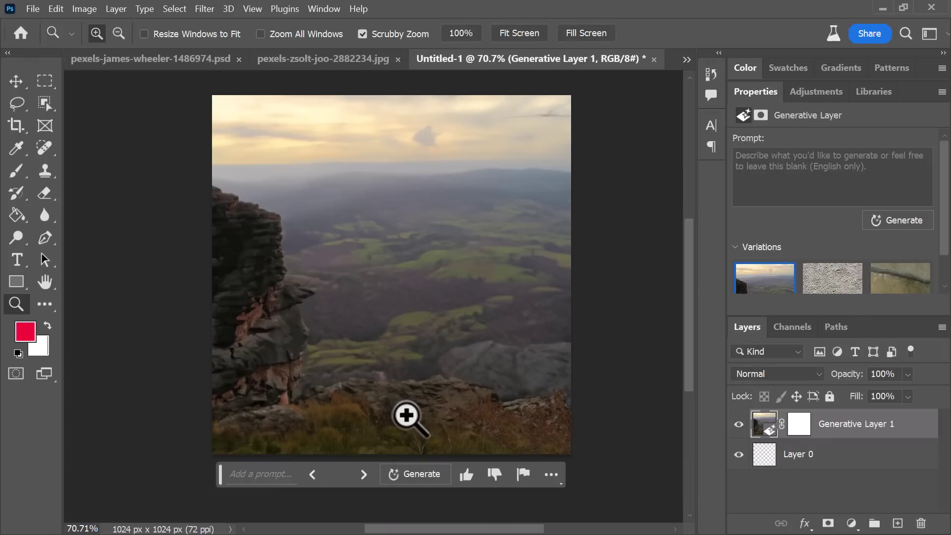
left_click(364, 475)
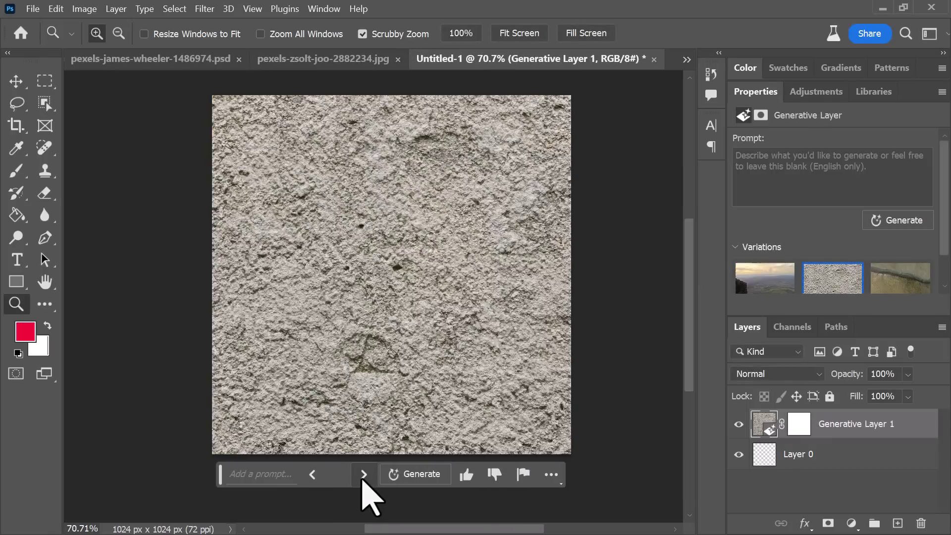
left_click(364, 474)
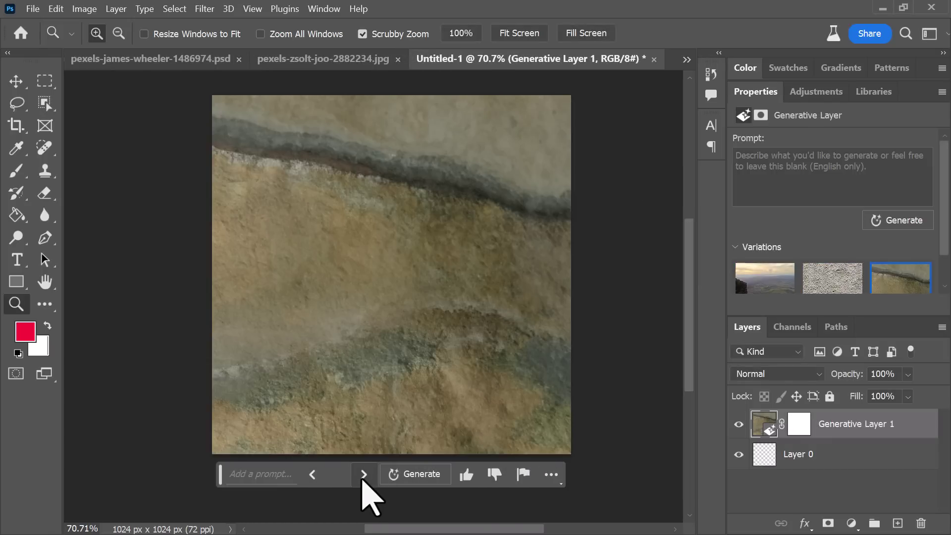
left_click(424, 475)
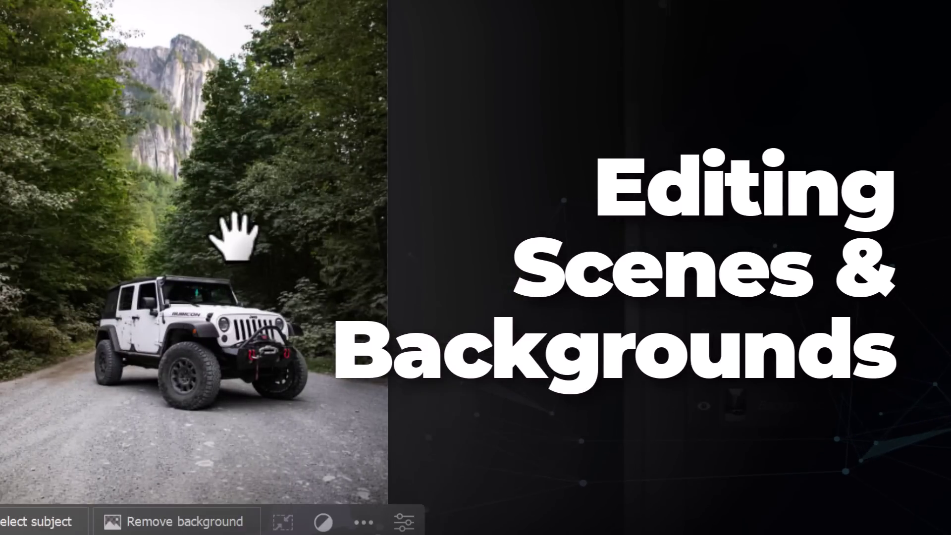
Crop outward on both sides to widen the jeep photo's canvas to 7322 × 6152 px.
left_click_drag(231, 238, 233, 221)
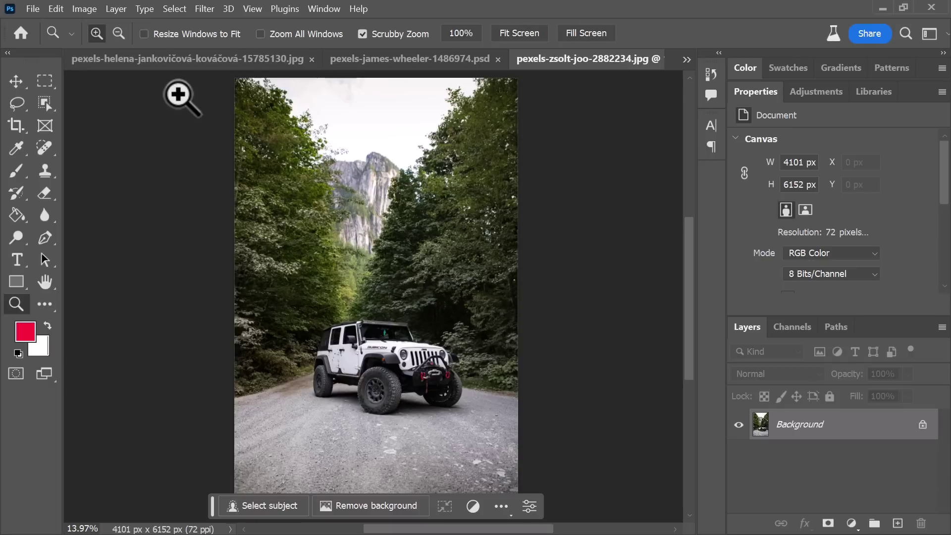
left_click(16, 125)
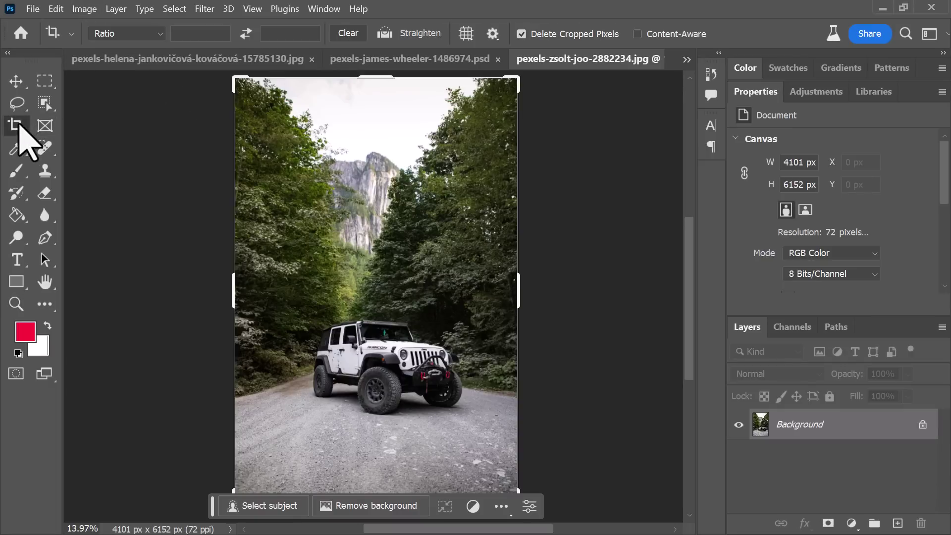
left_click_drag(237, 287, 181, 305)
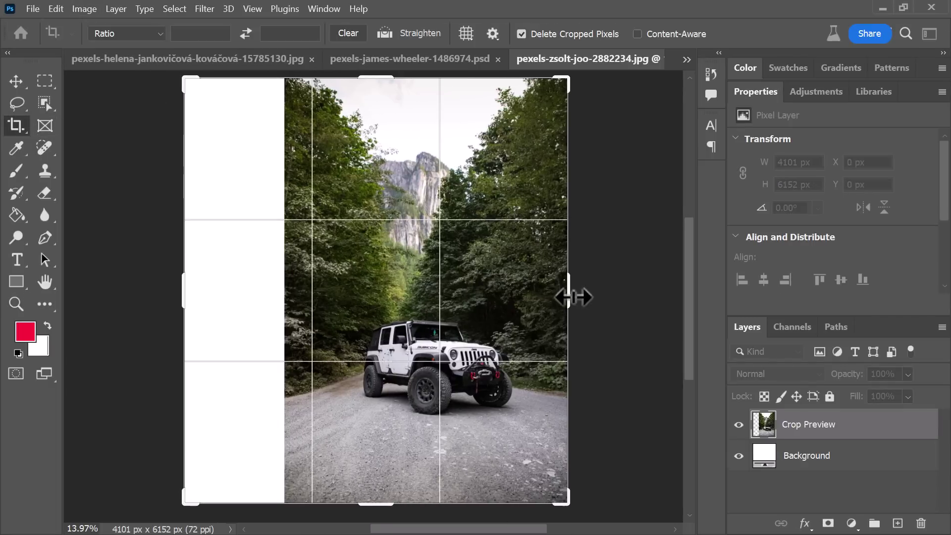
left_click_drag(569, 295, 630, 297)
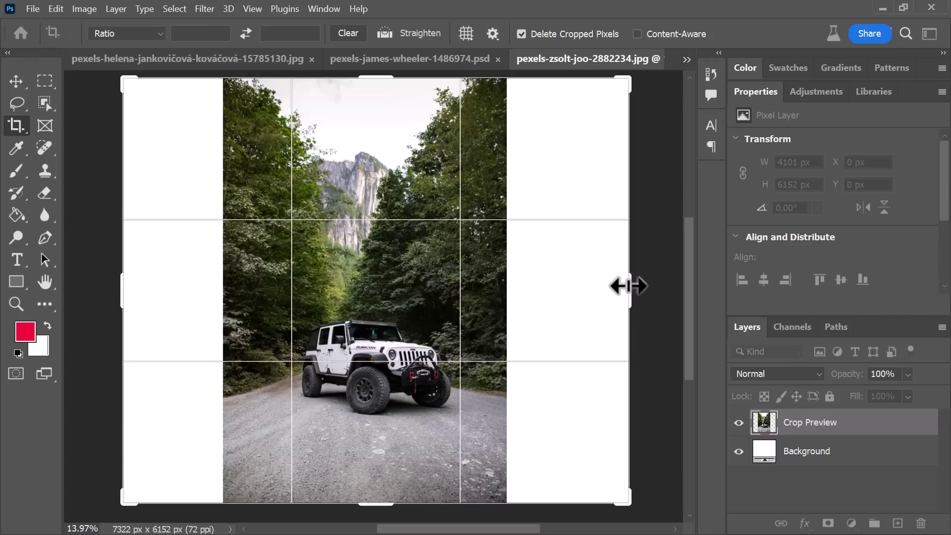
key("Return")
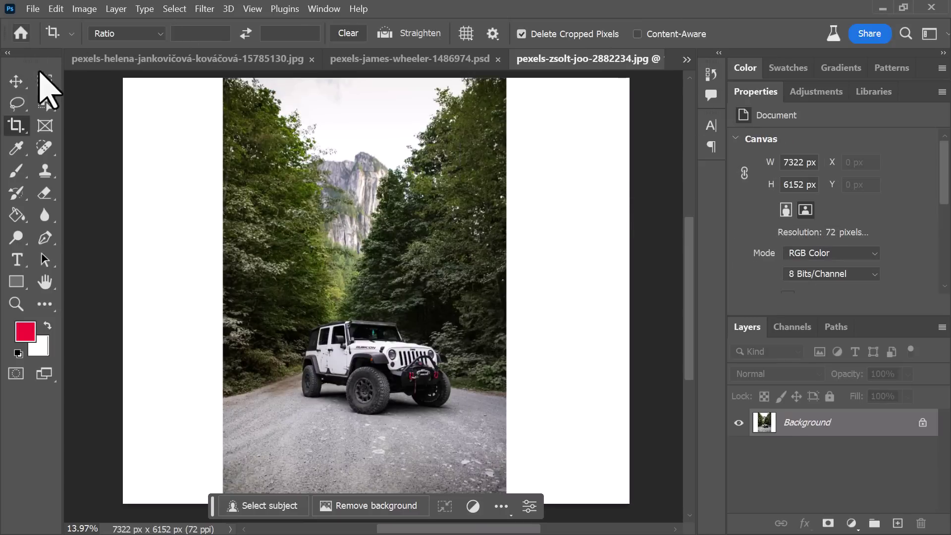
Fill both white side strips with generated forest and keep the second variation.
left_click(55, 82)
left_click_drag(104, 76, 224, 503)
left_click_drag(672, 79, 498, 425)
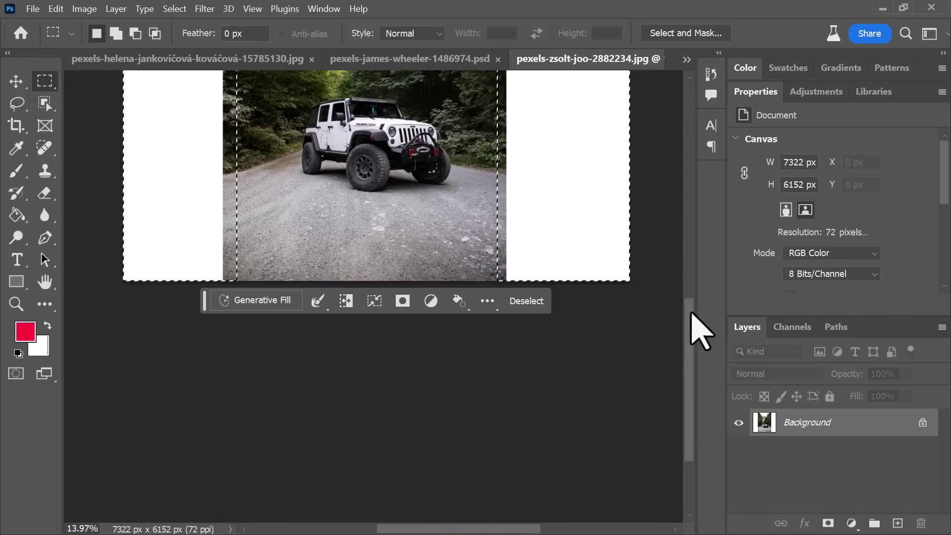
scroll(693, 297, "up", 5)
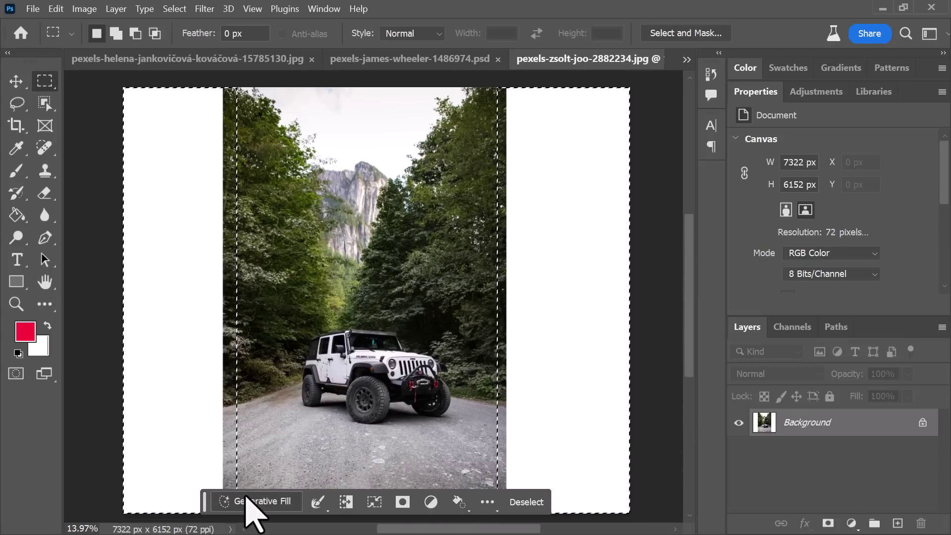
left_click(248, 501)
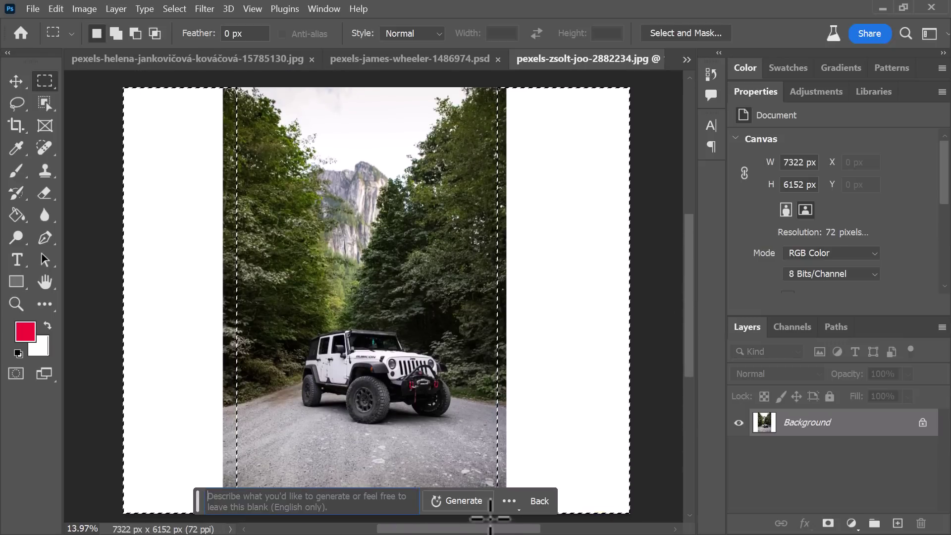
left_click(475, 501)
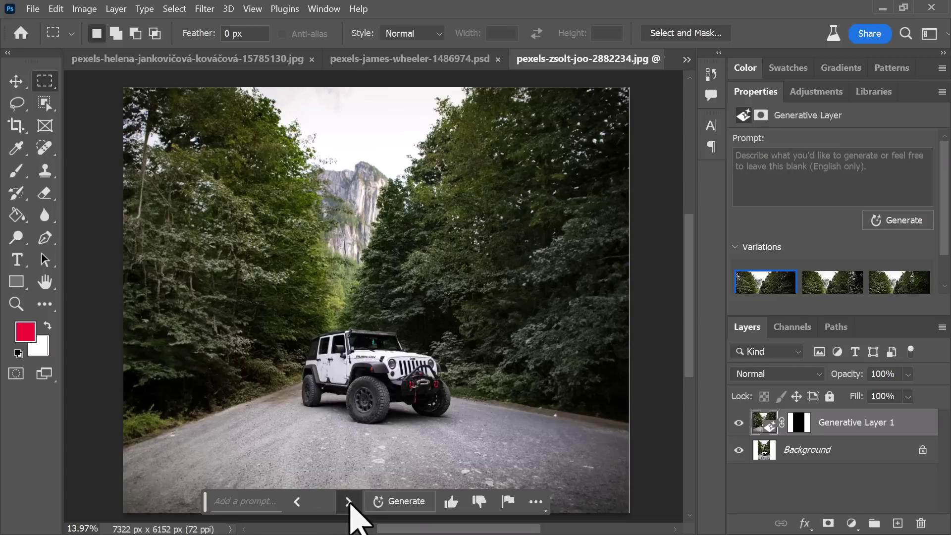
left_click(348, 501)
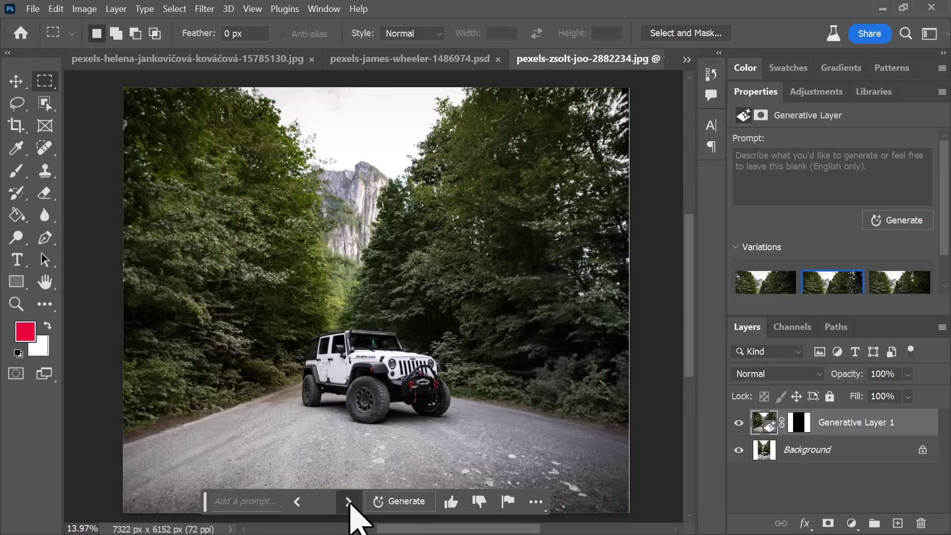
left_click(348, 502)
left_click(298, 501)
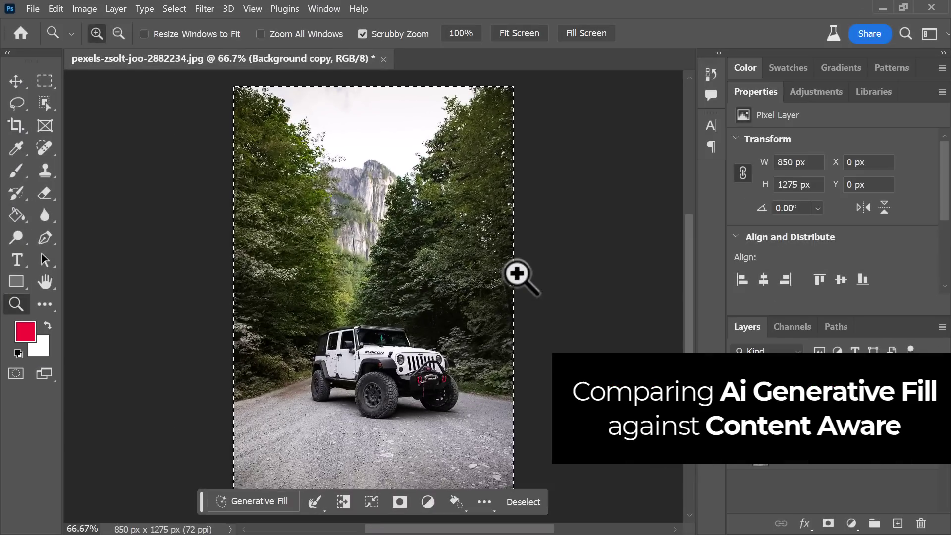
Re-widen the jeep canvas, generatively fill the sides, and toggle the generative layer to compare it with Content-Aware.
left_click(16, 125)
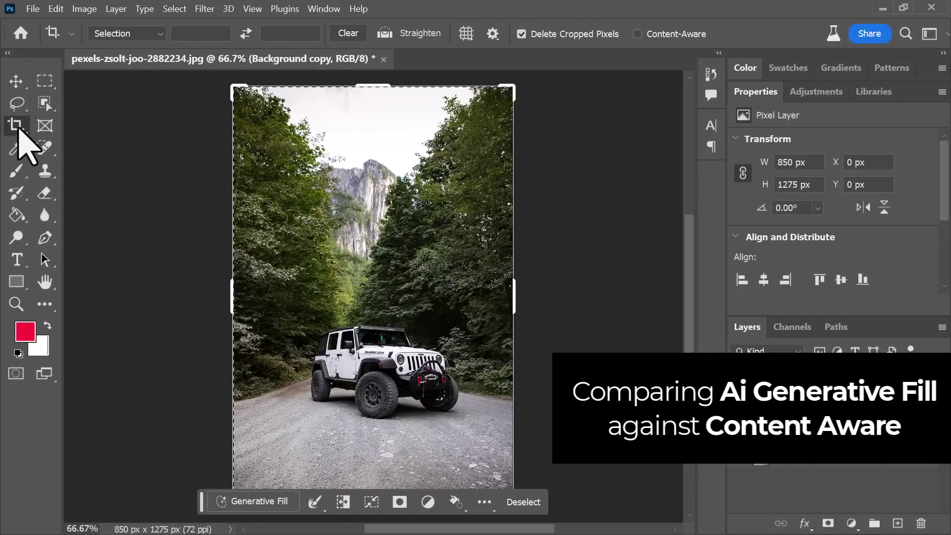
left_click_drag(218, 303, 175, 314)
left_click_drag(573, 297, 633, 297)
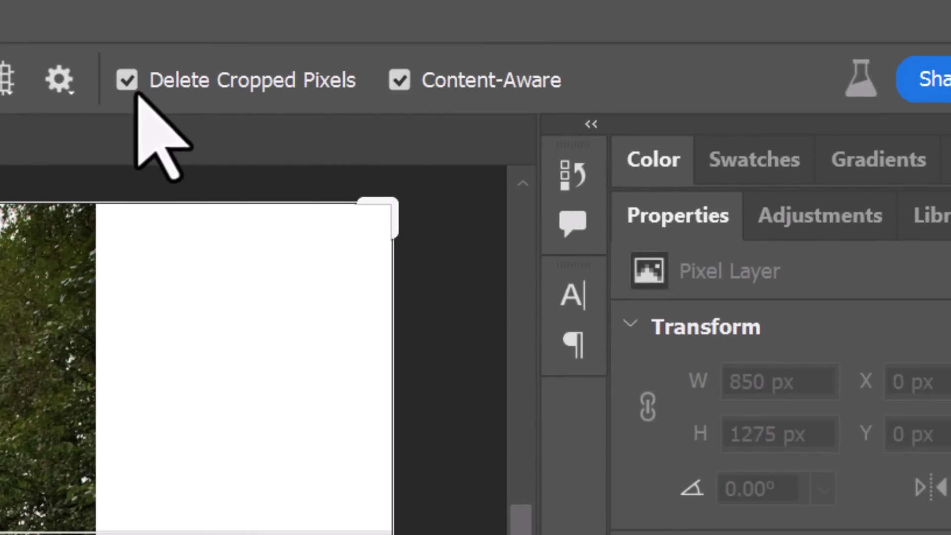
key("Return")
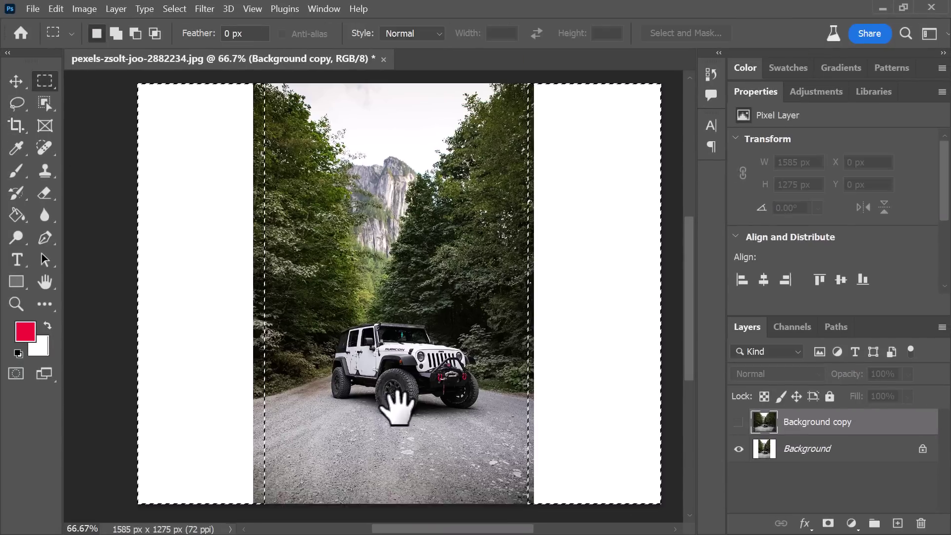
left_click(297, 506)
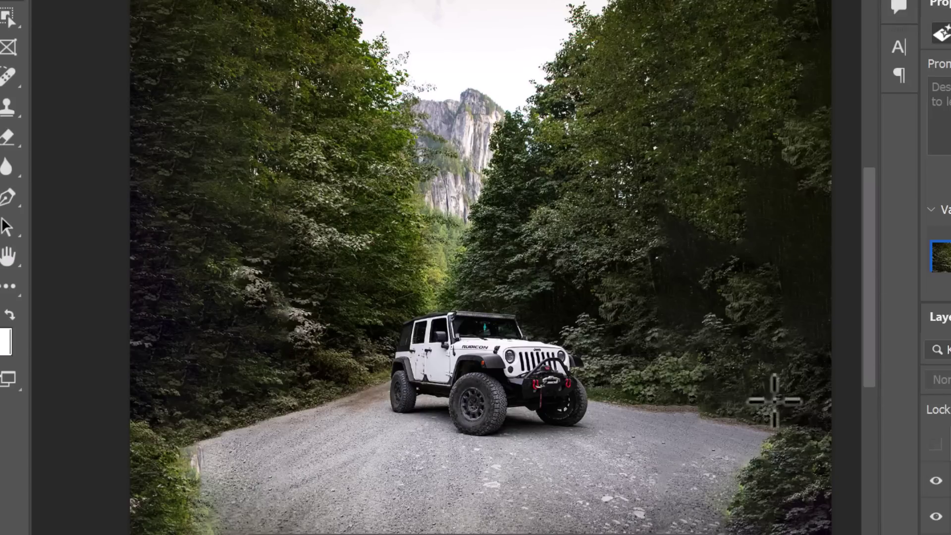
left_click(935, 444)
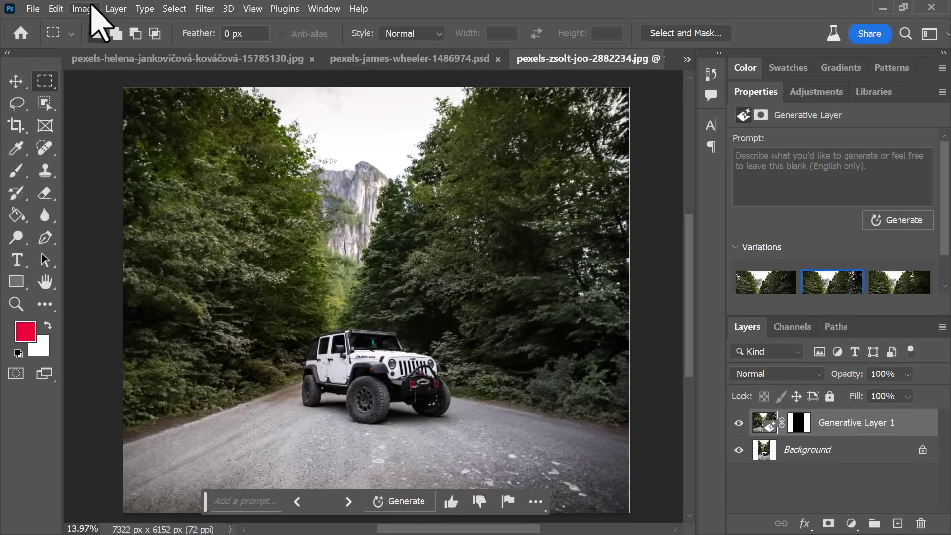
Check the jeep image's 7322 × 6152 px size in Image Size, leaving it unchanged.
left_click(85, 9)
key("alt+ctrl+i")
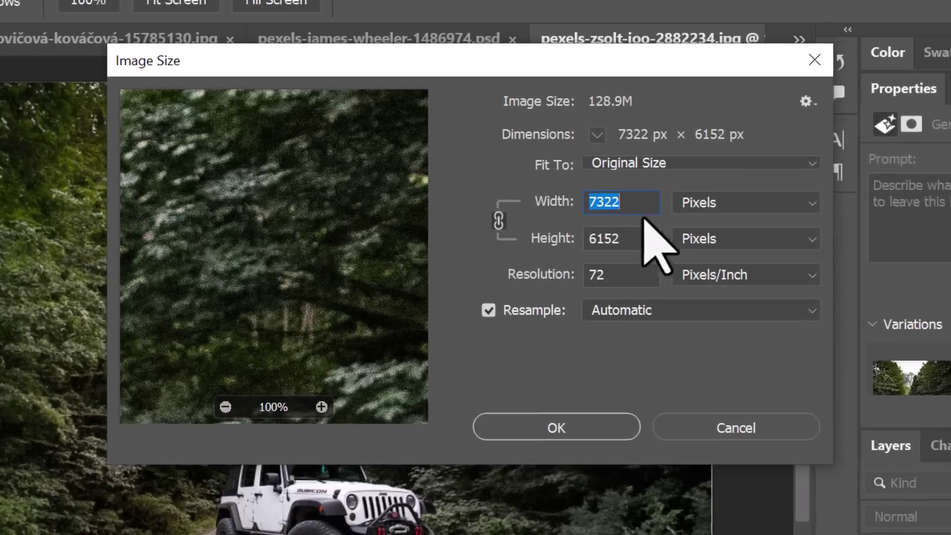
left_click(567, 170)
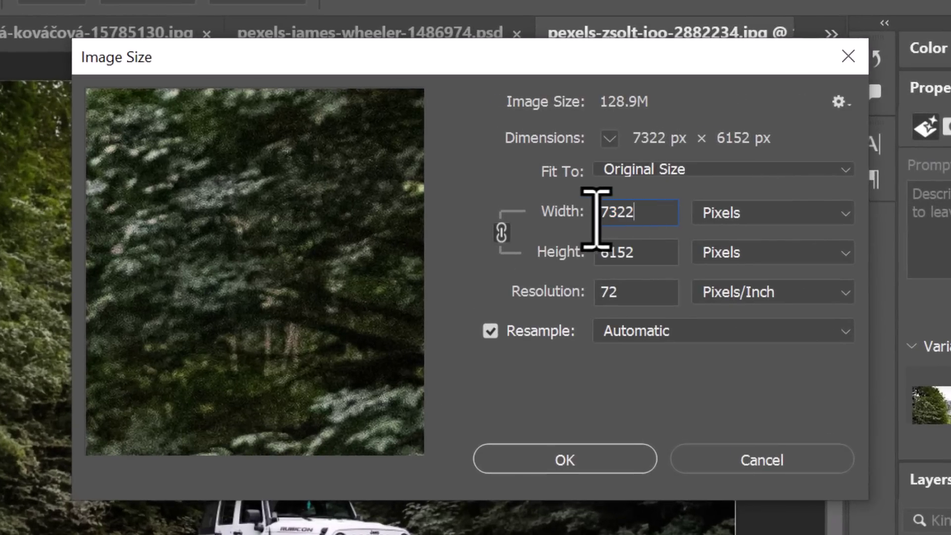
double_click(630, 213)
double_click(614, 252)
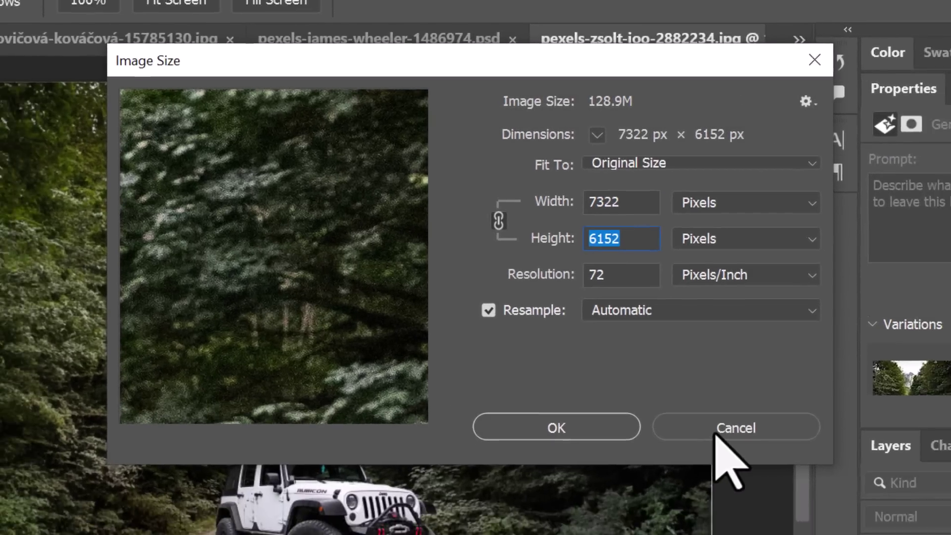
left_click(736, 464)
Zoom in on the generated forest foliage to inspect its detail.
key("z")
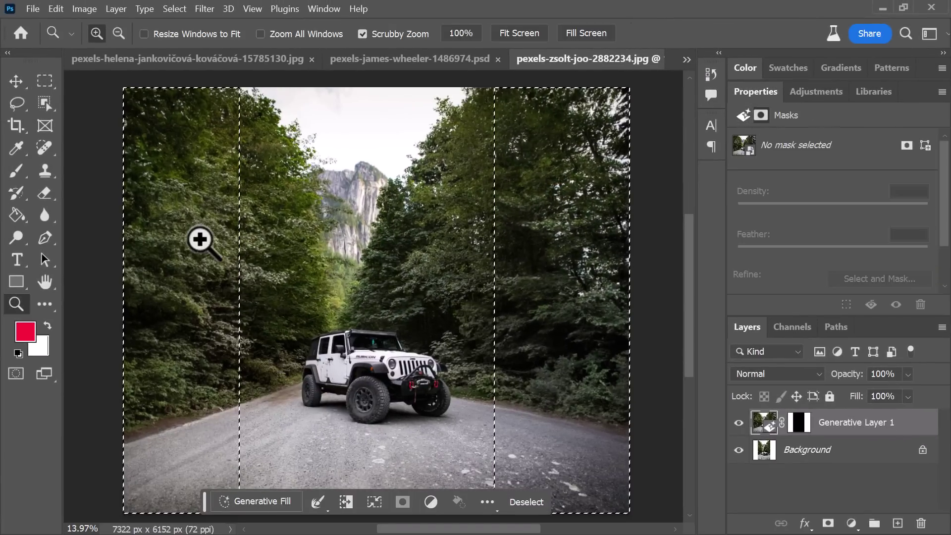
left_click_drag(192, 245, 277, 285)
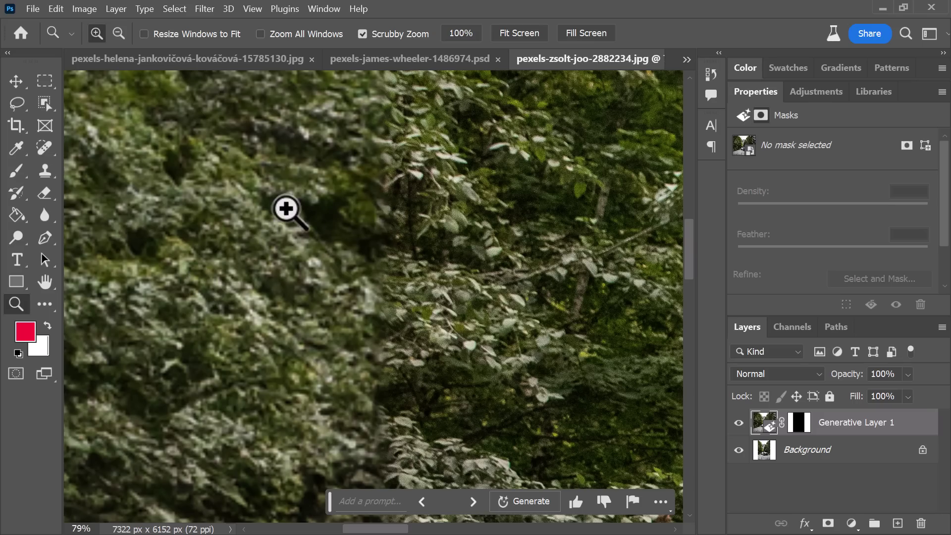
left_click_drag(287, 208, 223, 183)
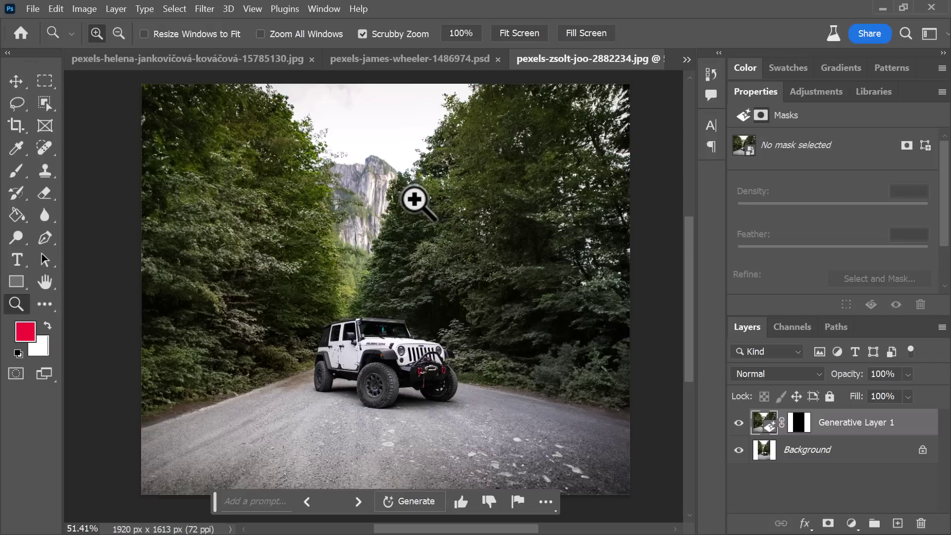
Flatten the jeep image into the Background layer and select its sky.
left_click(942, 328)
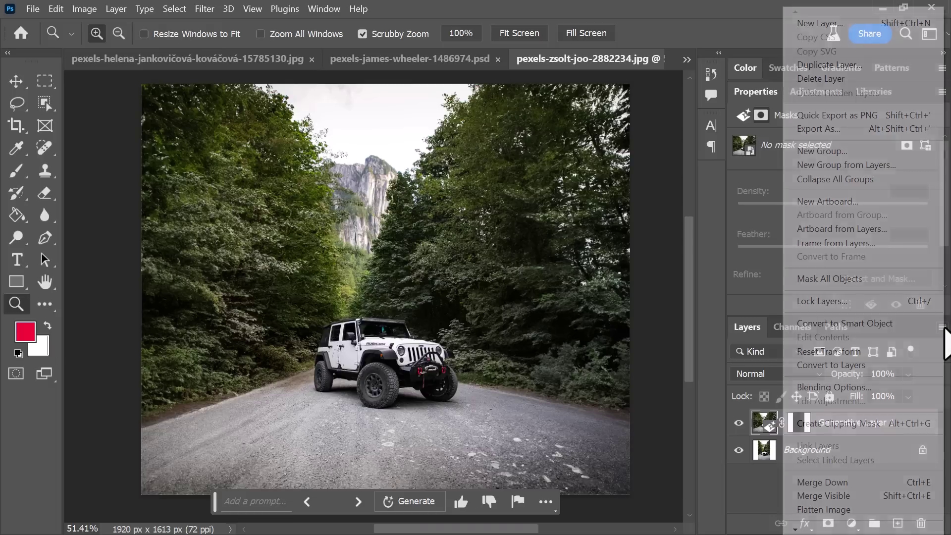
left_click(863, 510)
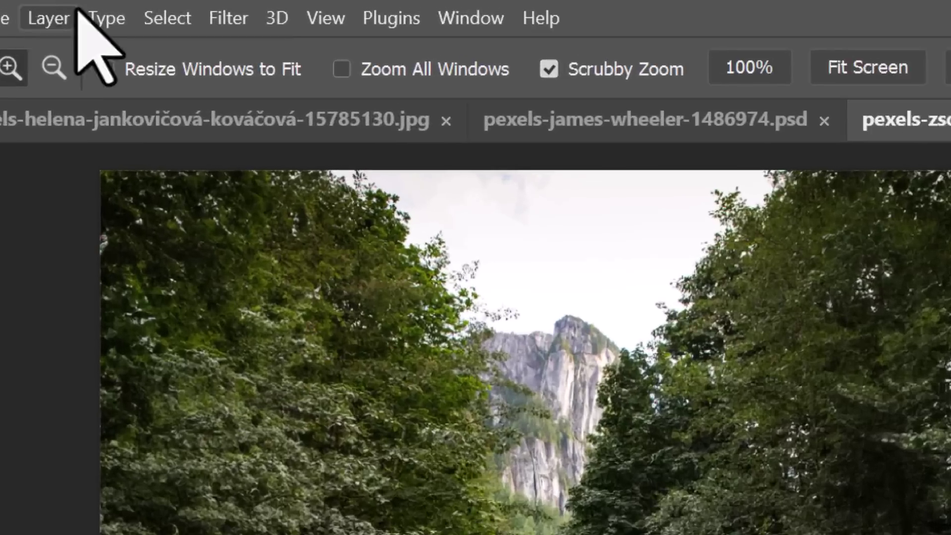
left_click(168, 8)
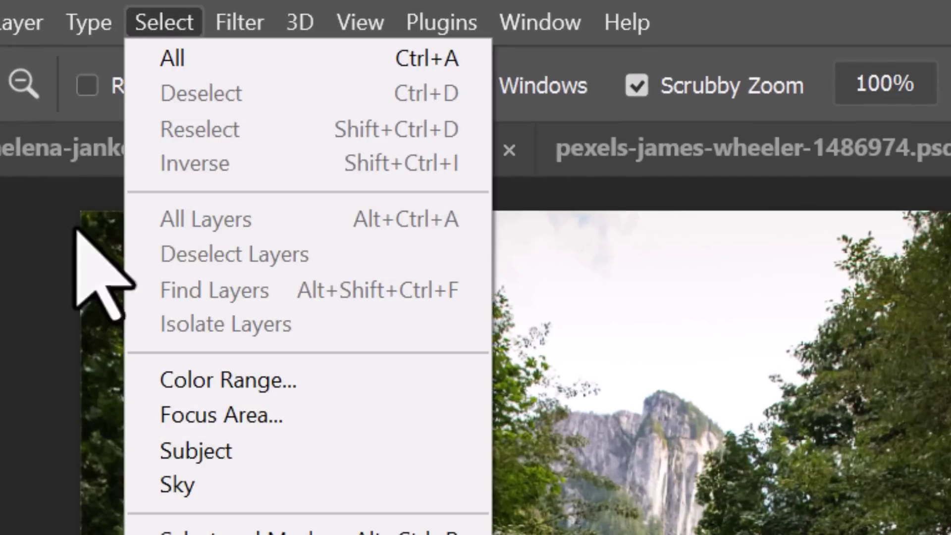
left_click(171, 482)
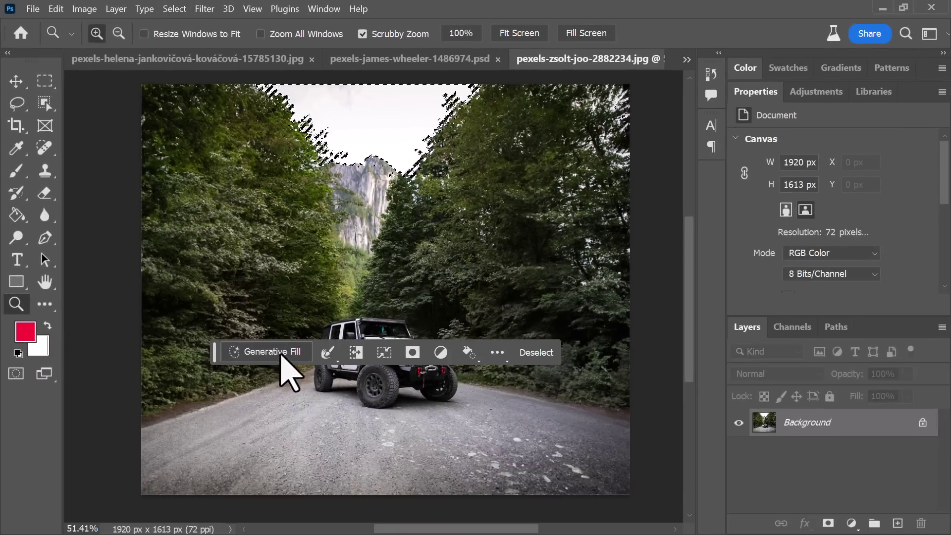
Generate a 'golden hour sky' in the sky selection and browse its three variations.
left_click(281, 352)
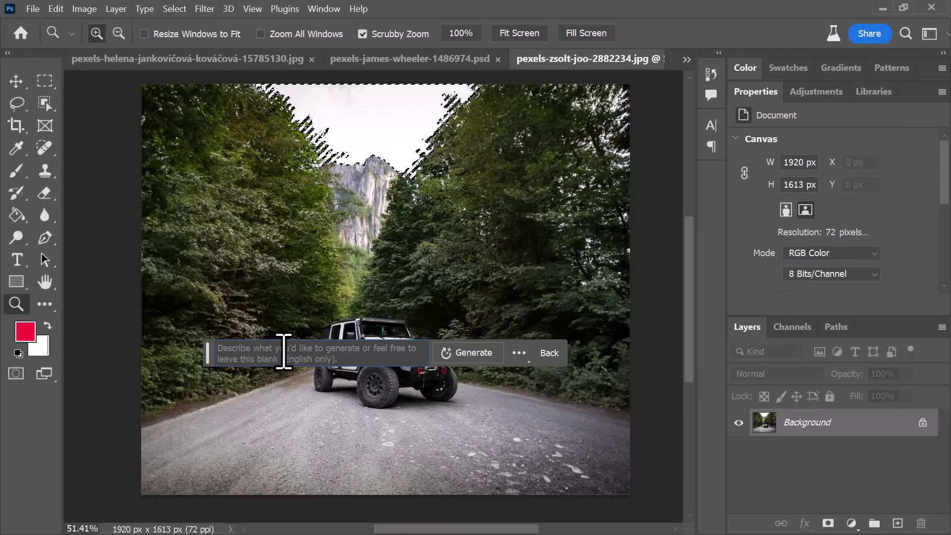
type("golden hour sky")
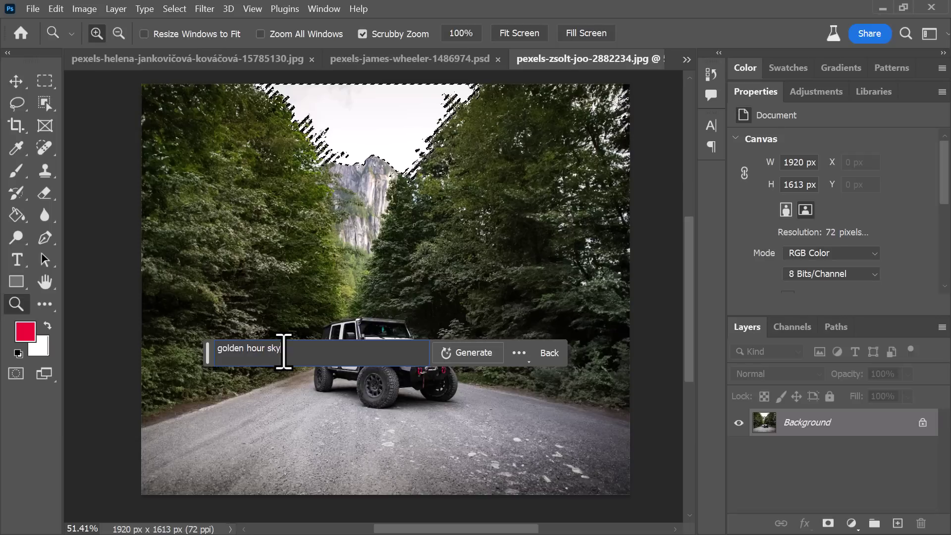
left_click(460, 353)
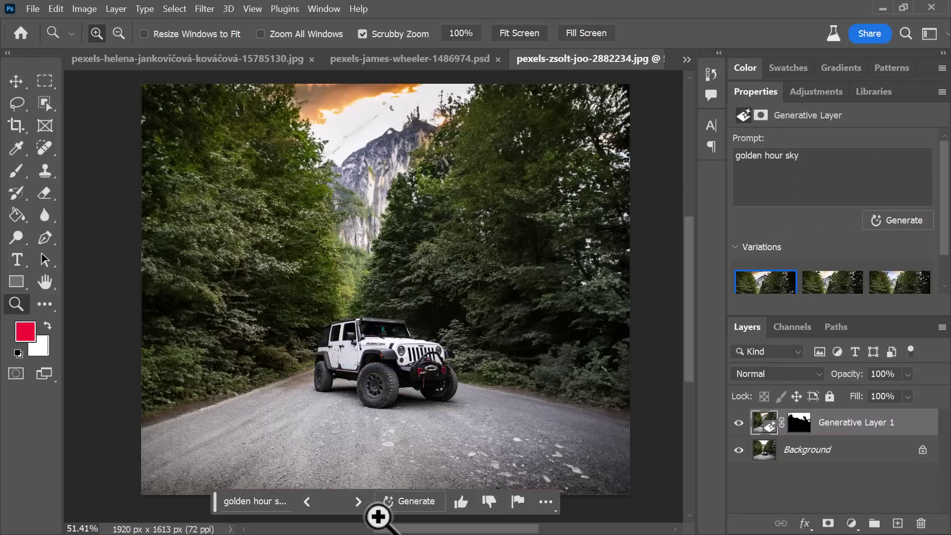
left_click(357, 501)
left_click(357, 501)
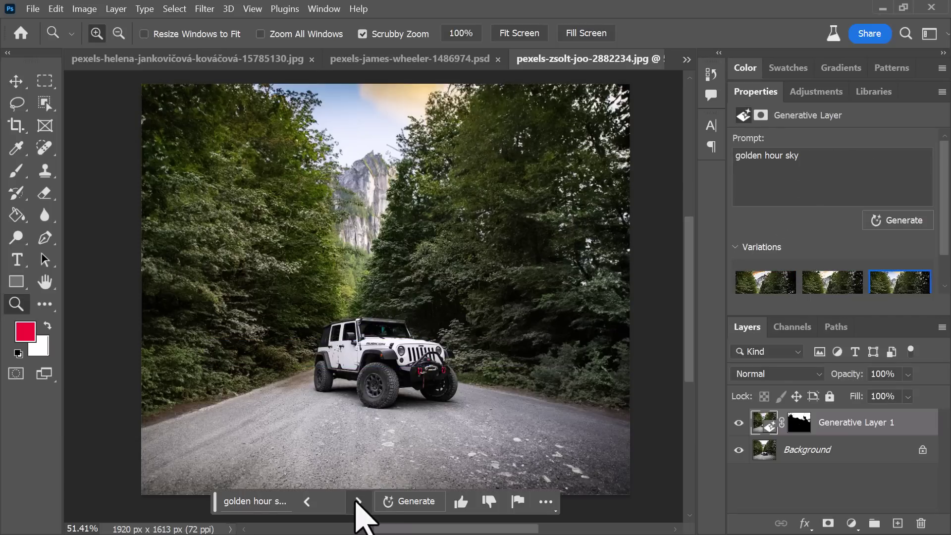
left_click(357, 501)
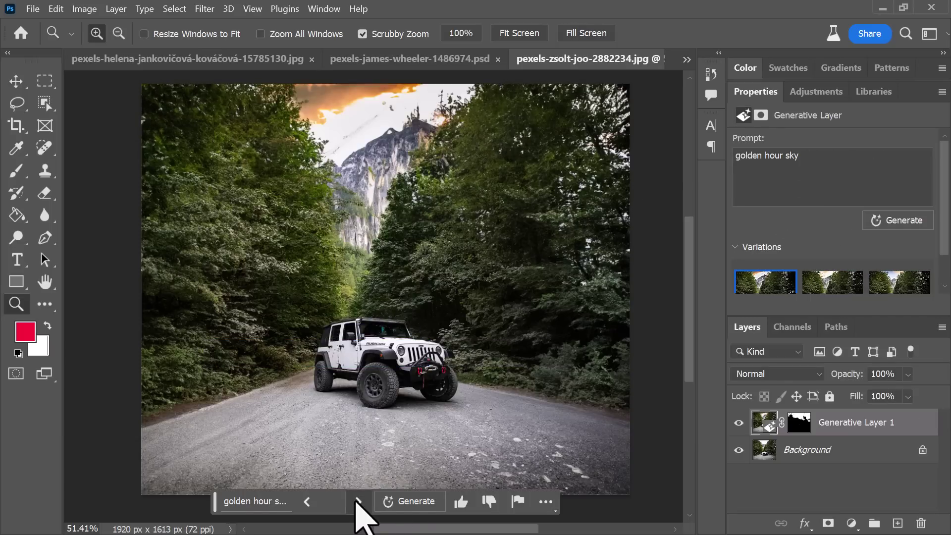
Regenerate the sky as 'night sky', browse the variations, then delete the generative layer.
left_click(276, 501)
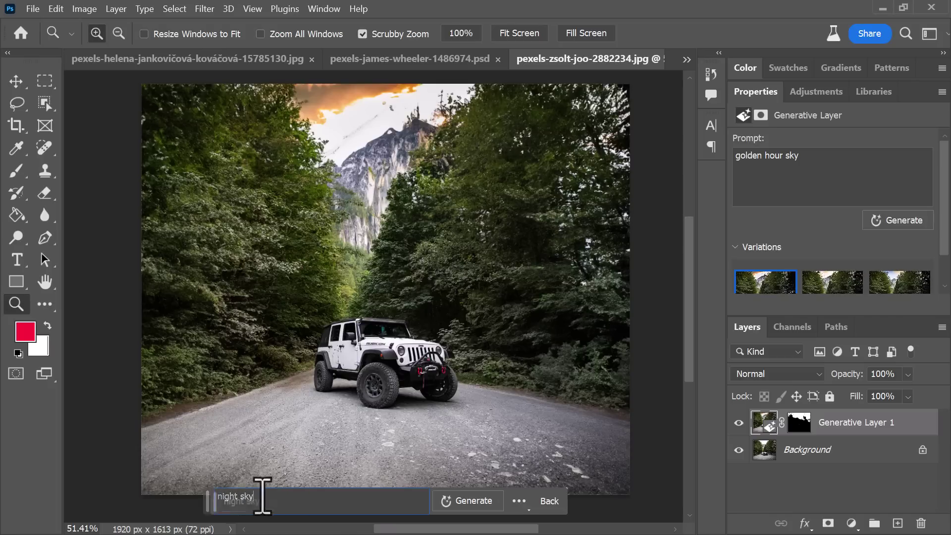
type("night sky")
key("Return")
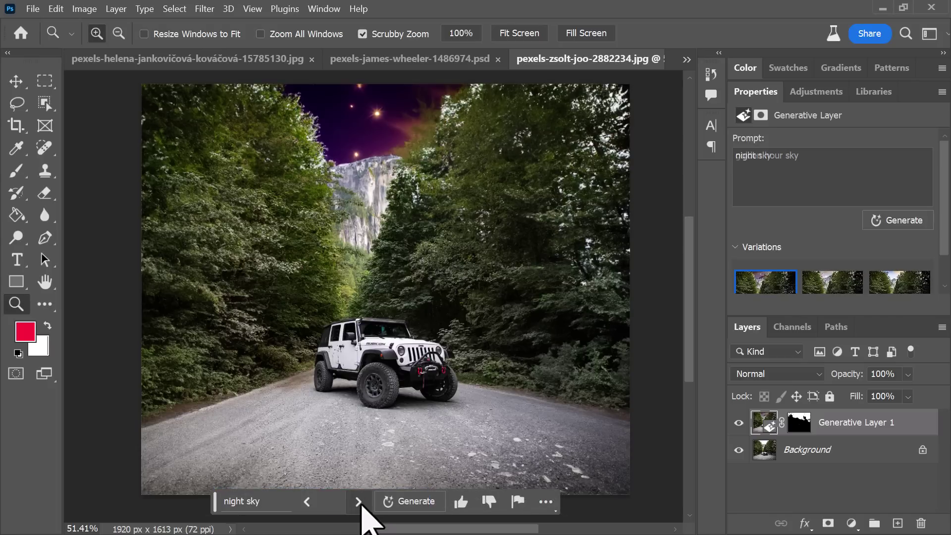
left_click(358, 501)
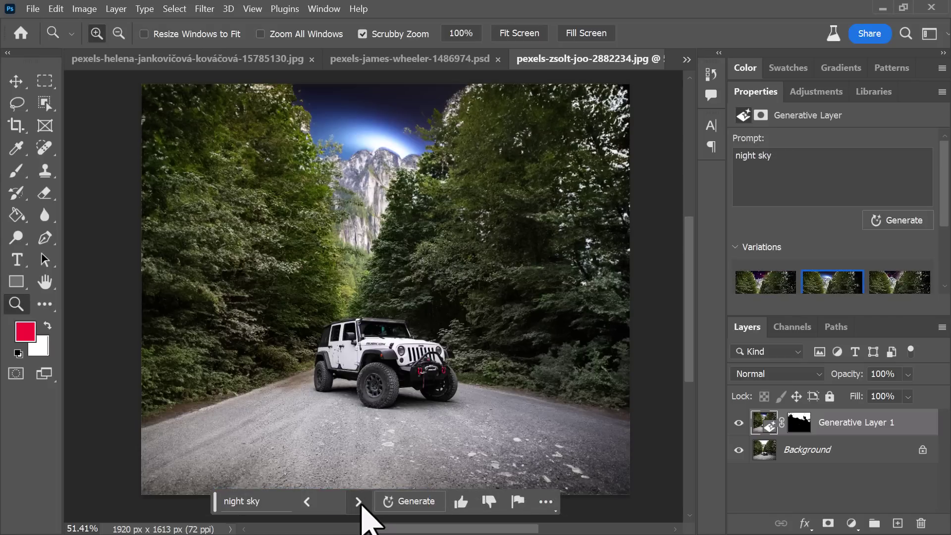
left_click(358, 501)
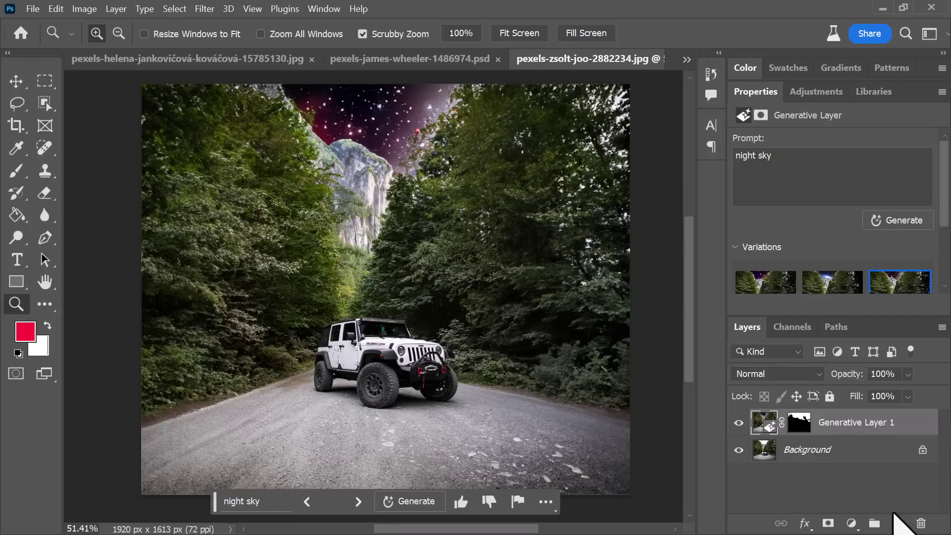
left_click(921, 523)
left_click(472, 231)
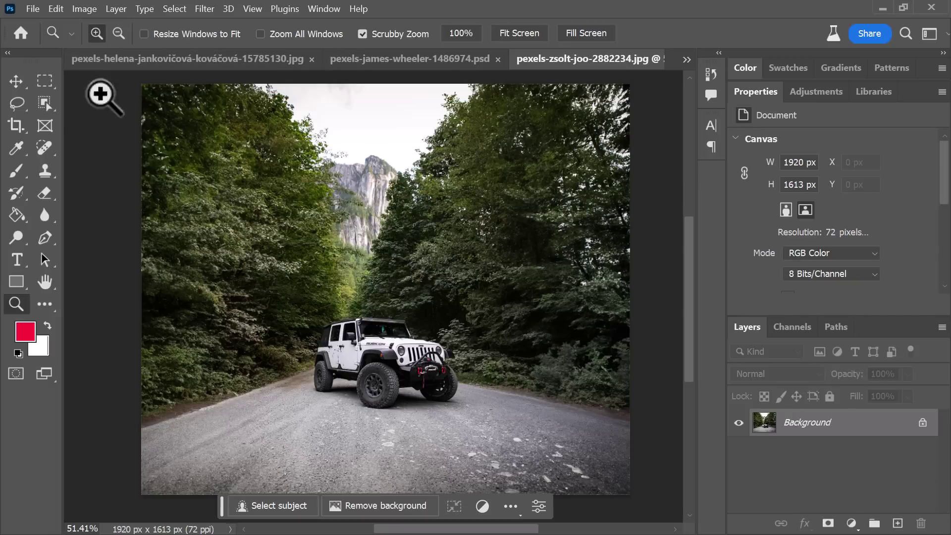
Marquee the top band of the jeep photo, generate a 'night sky' fill, and browse variations.
left_click(45, 81)
left_click_drag(135, 80, 670, 202)
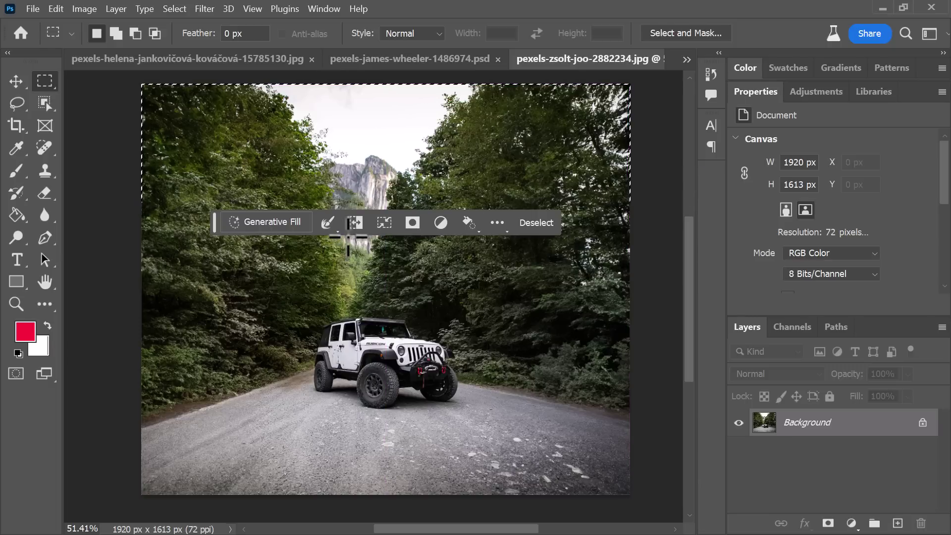
left_click(283, 222)
type("night")
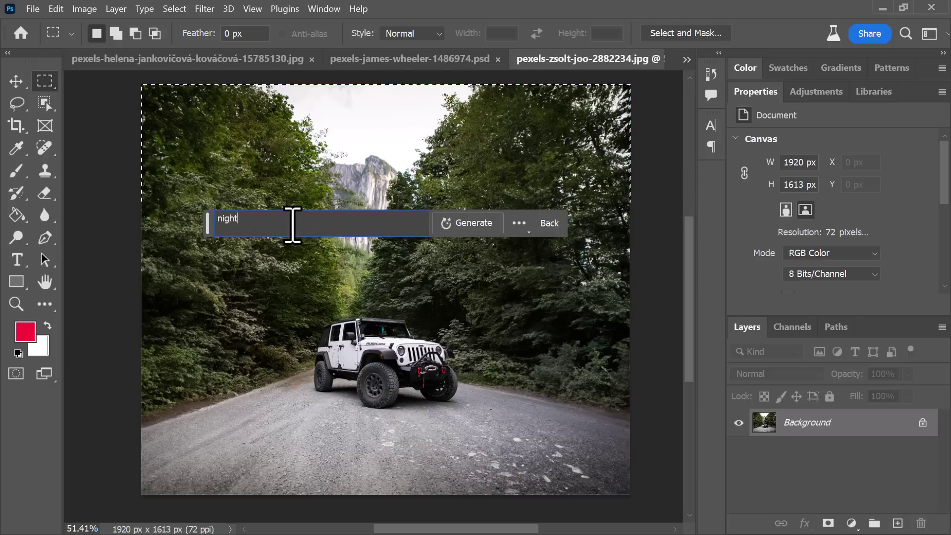
type("sky")
left_click(466, 223)
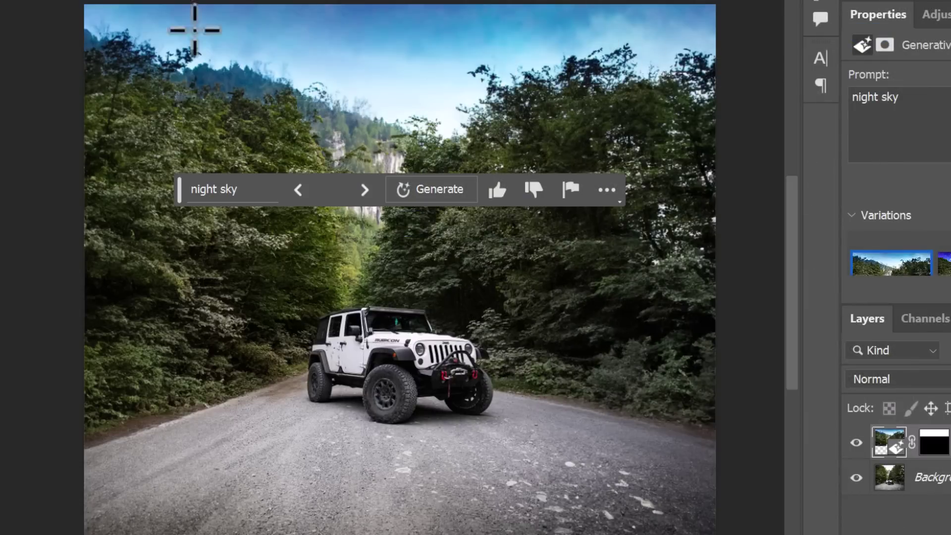
left_click(363, 192)
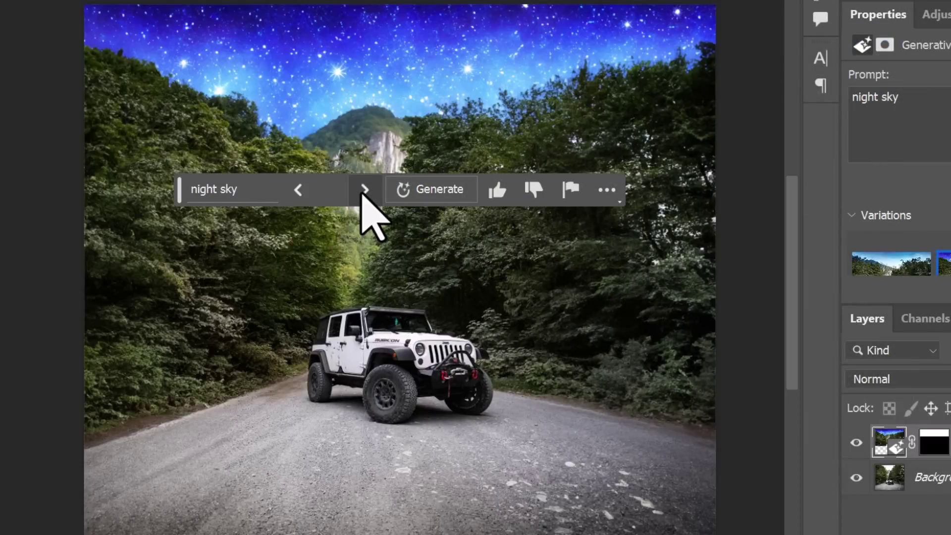
left_click(361, 194)
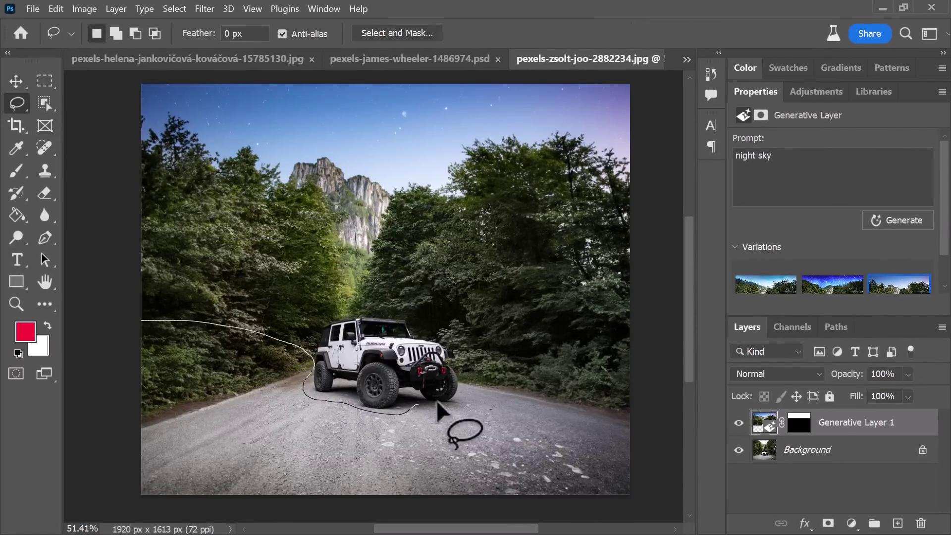
Lasso the road around the jeep and generate 'water from the beach, a little bit of sand'.
mouse_move(436, 399)
left_mouse_down()
mouse_move(151, 465)
mouse_move(117, 325)
left_mouse_up()
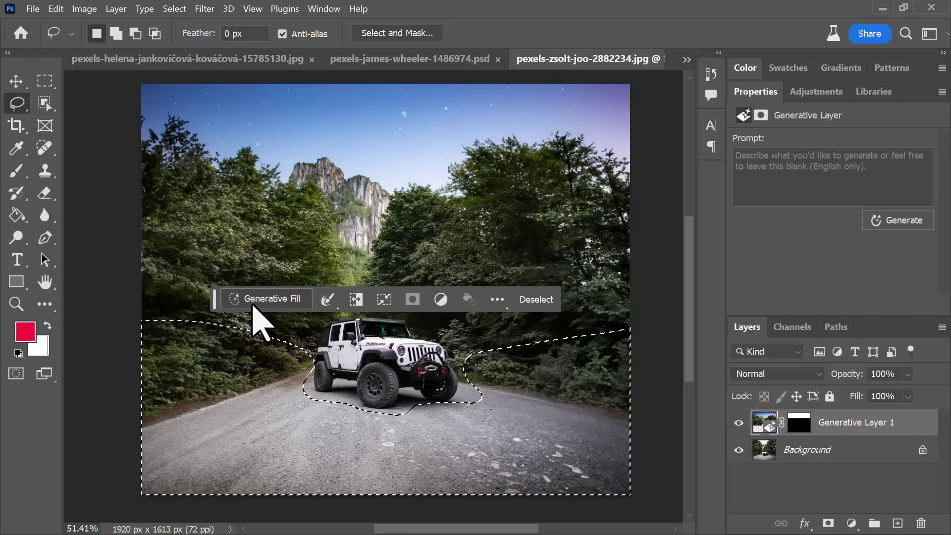
left_click(267, 298)
type("water from the beach, a little bit of sand")
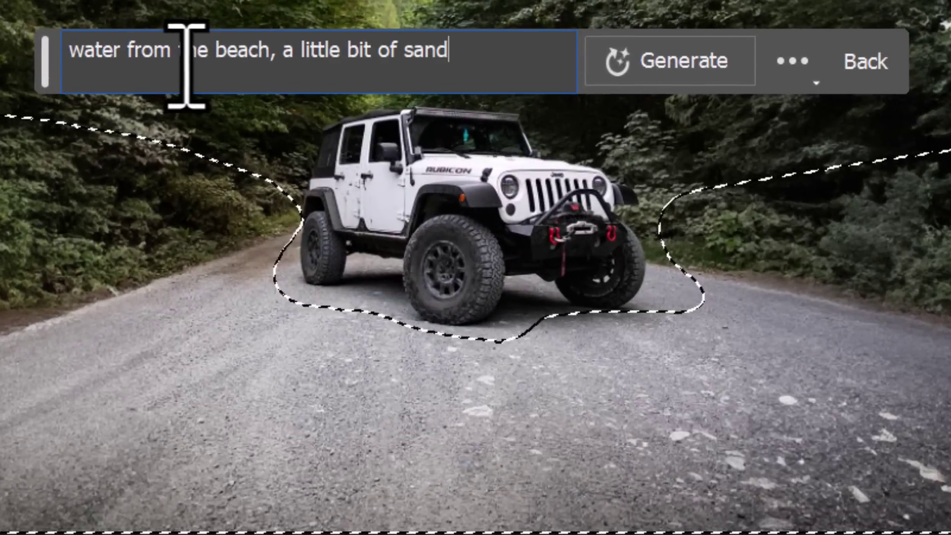
left_click(706, 55)
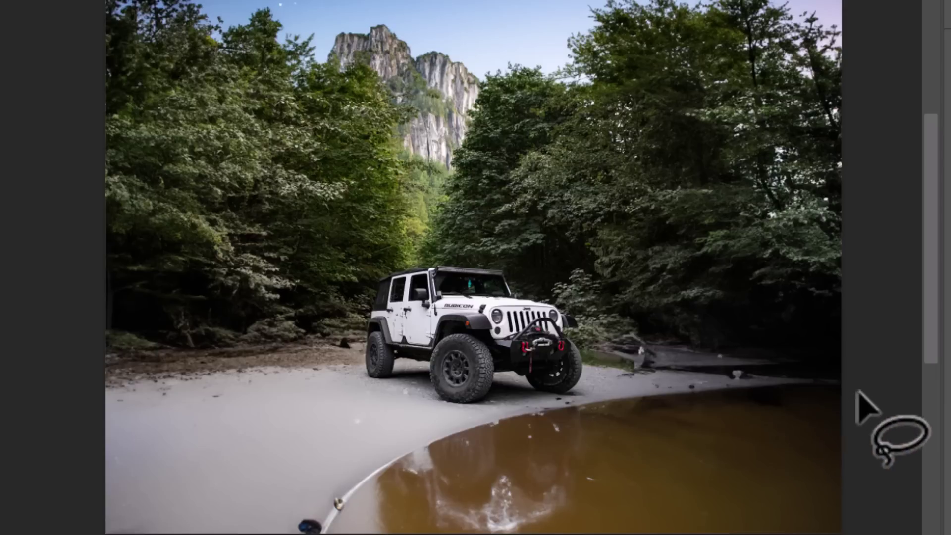
mouse_move(857, 376)
left_mouse_down()
mouse_move(616, 387)
mouse_move(439, 413)
mouse_move(310, 376)
mouse_move(77, 342)
mouse_move(52, 419)
mouse_move(149, 531)
mouse_move(377, 406)
left_mouse_up()
Regenerate the foreground water with the prompt 'blue clean water' and browse its variations.
left_click(291, 318)
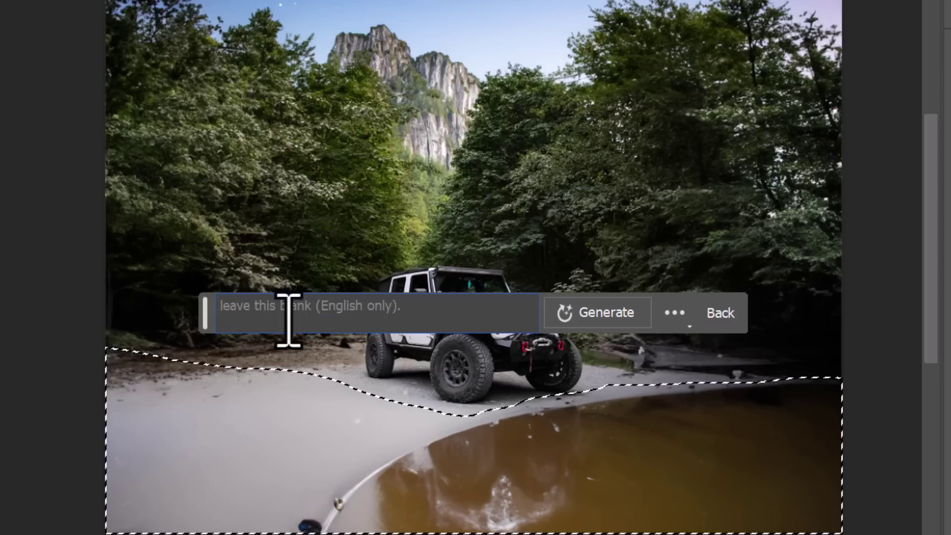
type("blue water")
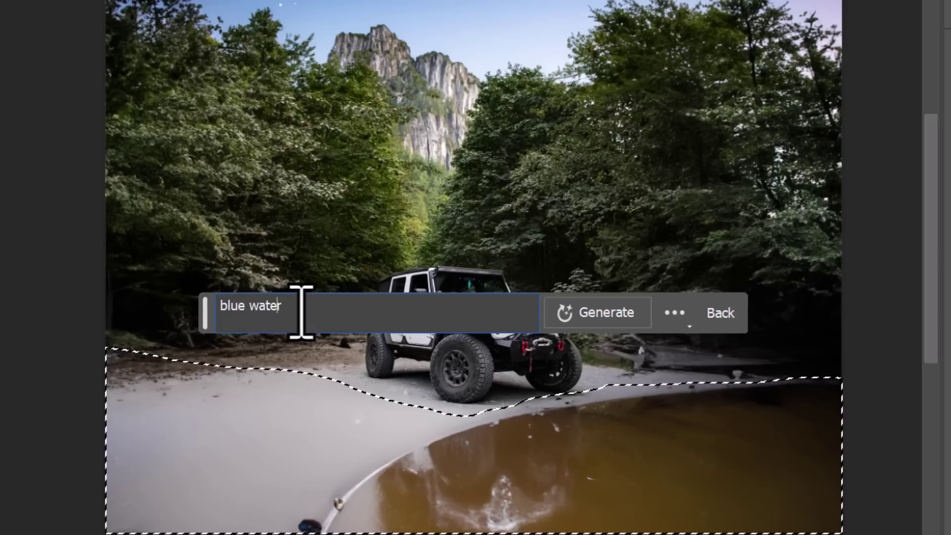
key("Left")
key("Left")
key("Left")
key("Left")
key("Left")
type("clean")
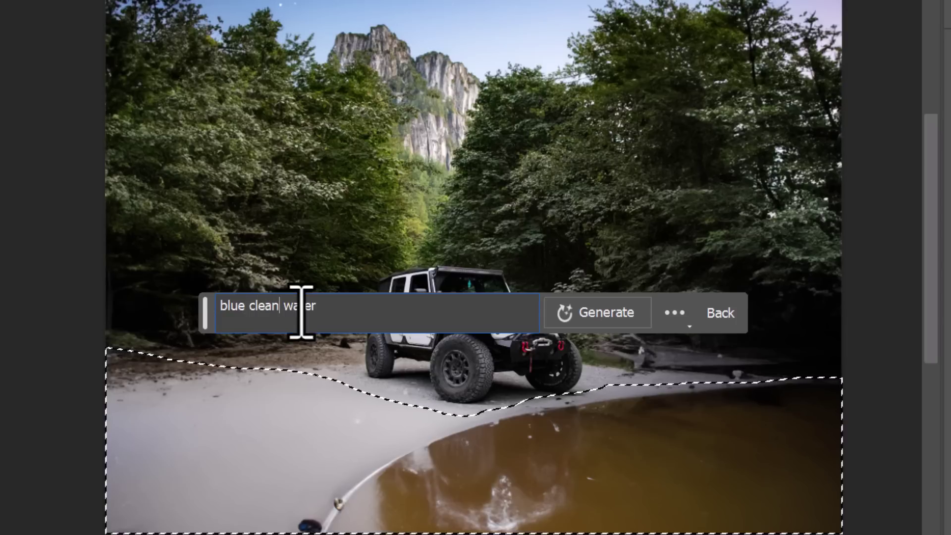
left_click(618, 313)
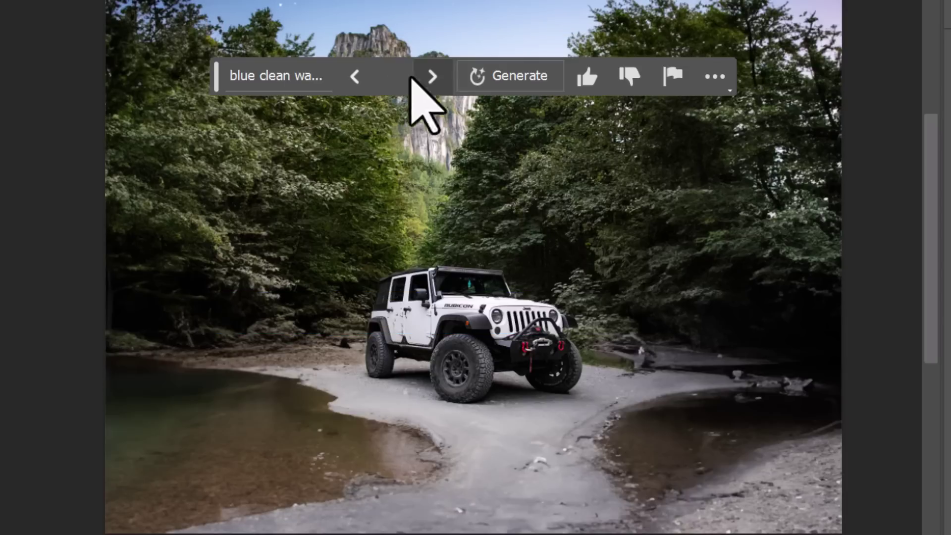
left_click(354, 79)
left_click(518, 82)
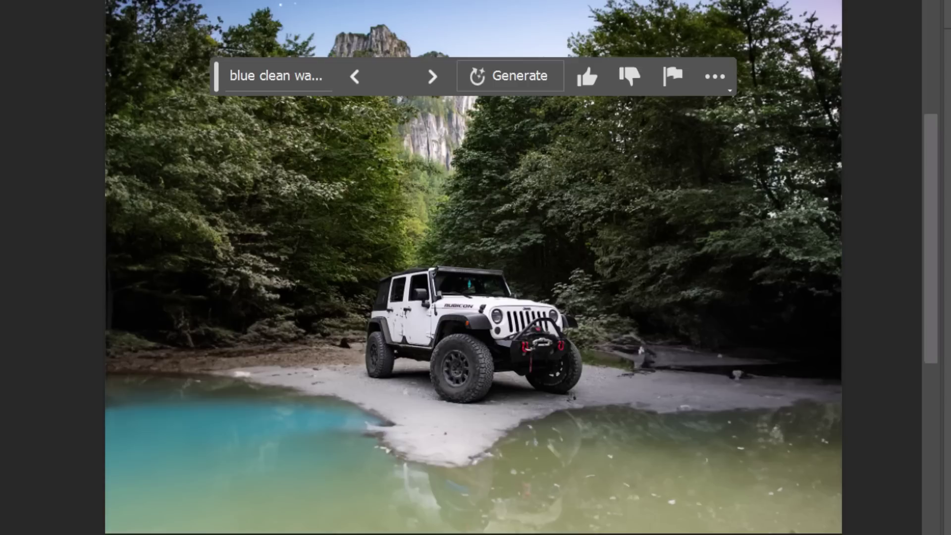
left_click_drag(350, 260, 606, 417)
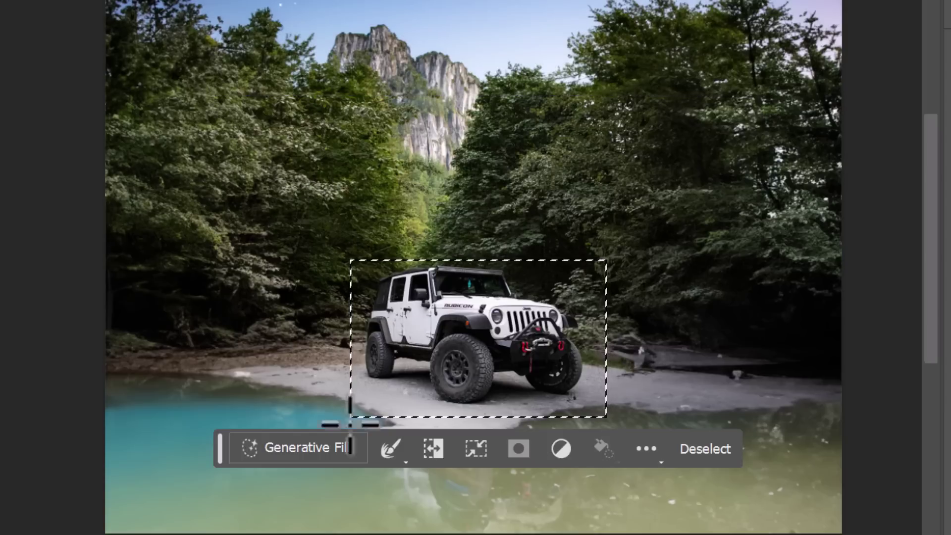
Generate new content in the area around the jeep with an empty prompt and view the next variation.
left_click(319, 448)
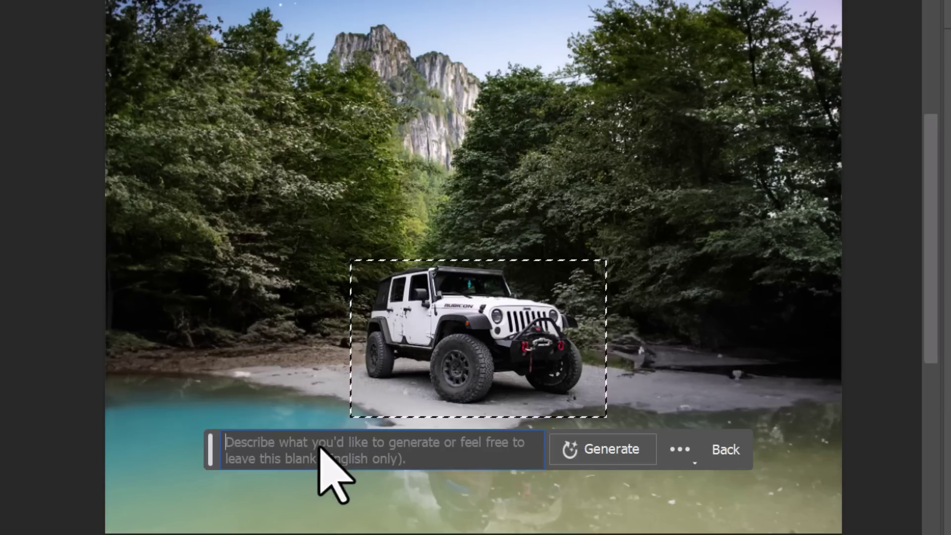
left_click(584, 457)
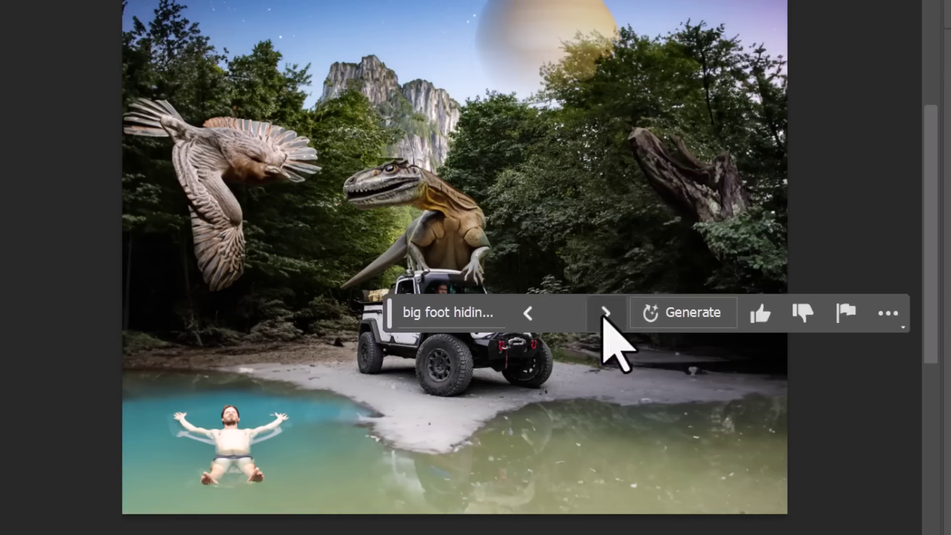
left_click(605, 312)
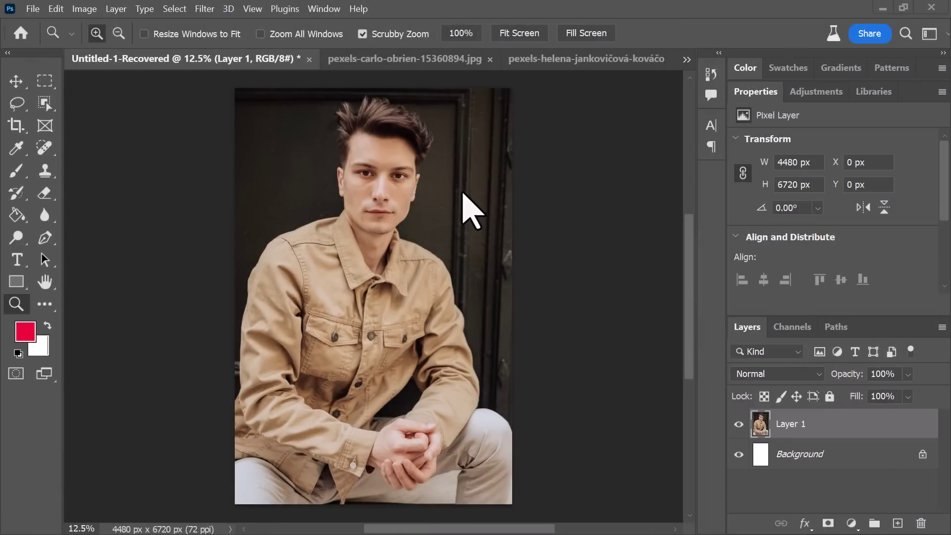
Fill the entire Background with a 'down town streets' generation, keep variation three, and re-show Layer 1.
left_click(739, 424)
left_click(787, 453)
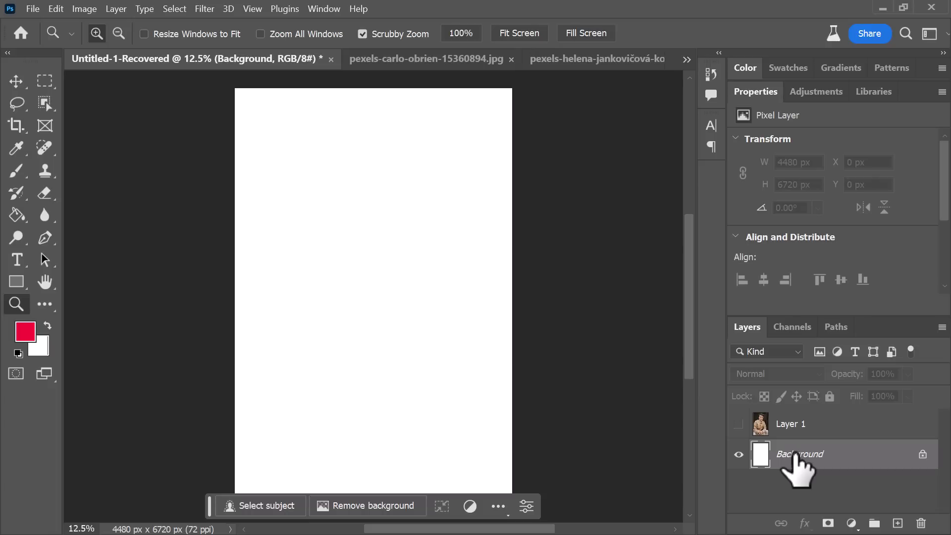
key("ctrl+a")
left_click(274, 504)
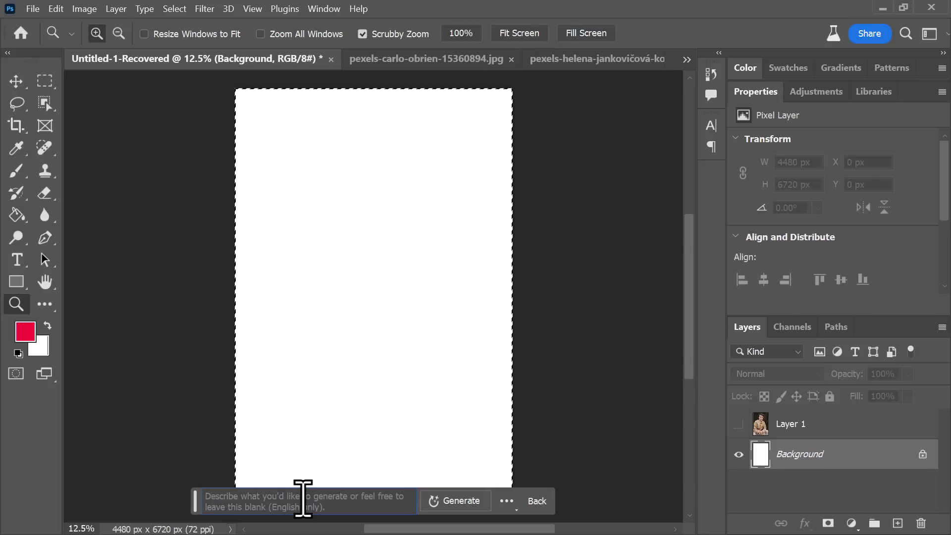
key("Return")
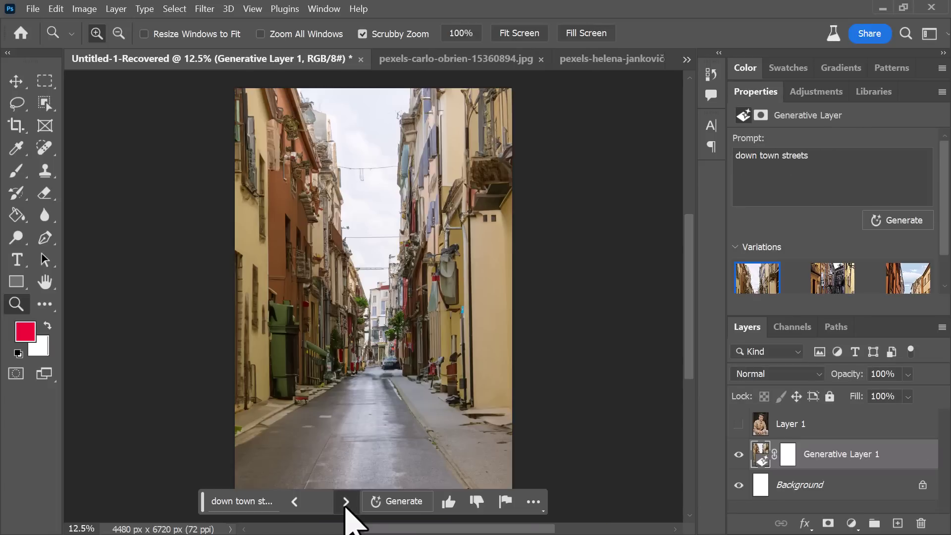
left_click(345, 501)
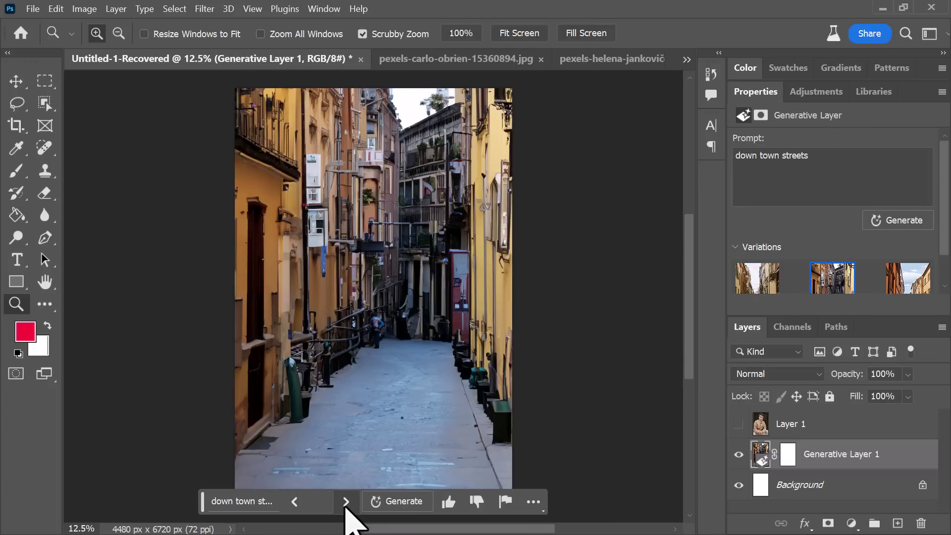
left_click(345, 501)
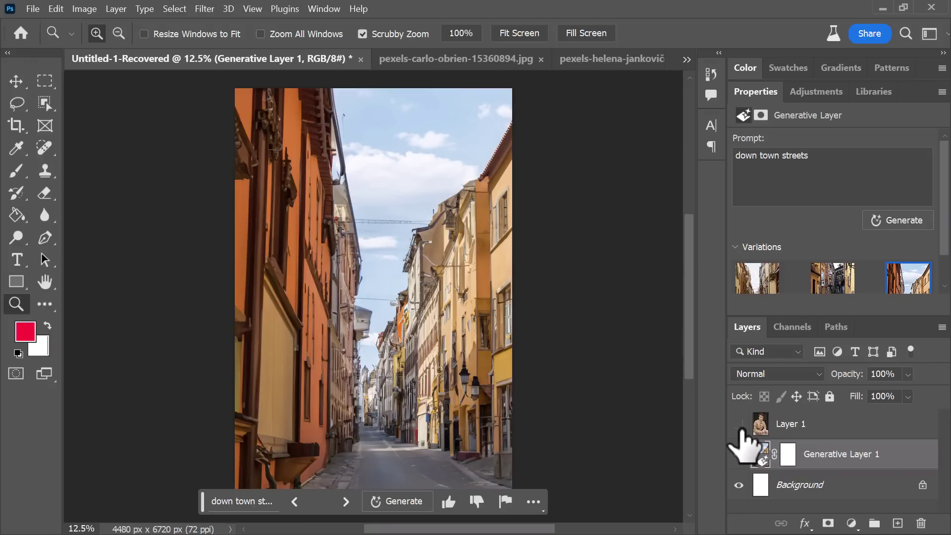
left_click(739, 424)
left_click(820, 428)
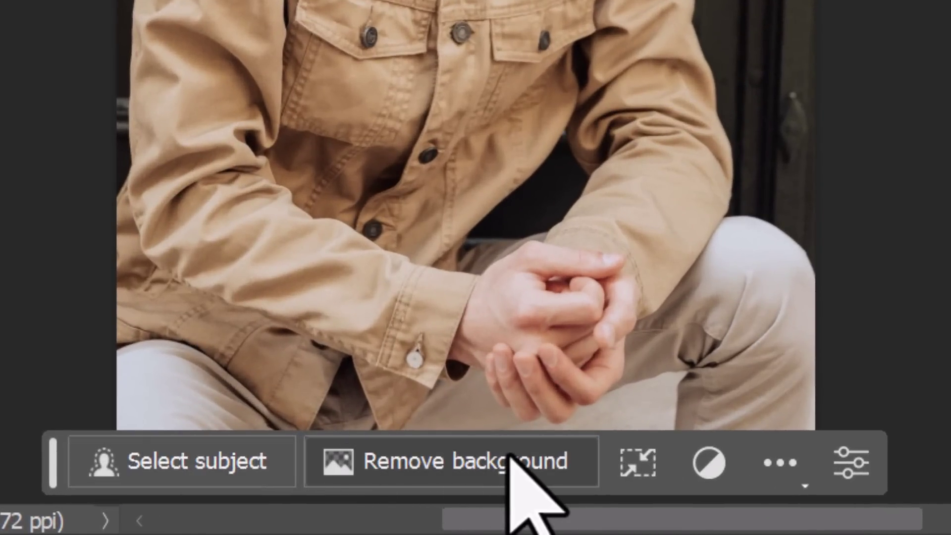
Remove Layer 1's background and paint its mask white between the man's hands with an enlarged brush.
left_click(510, 458)
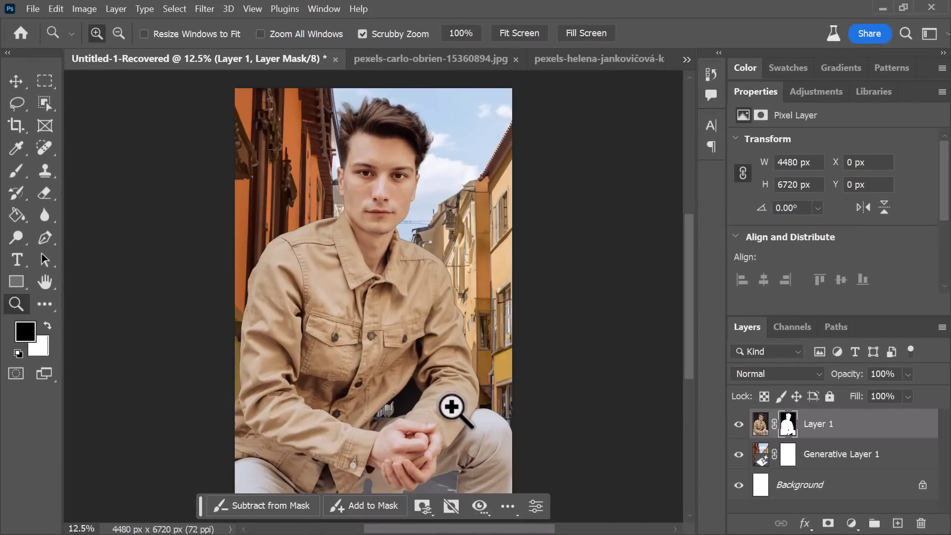
left_click(788, 423)
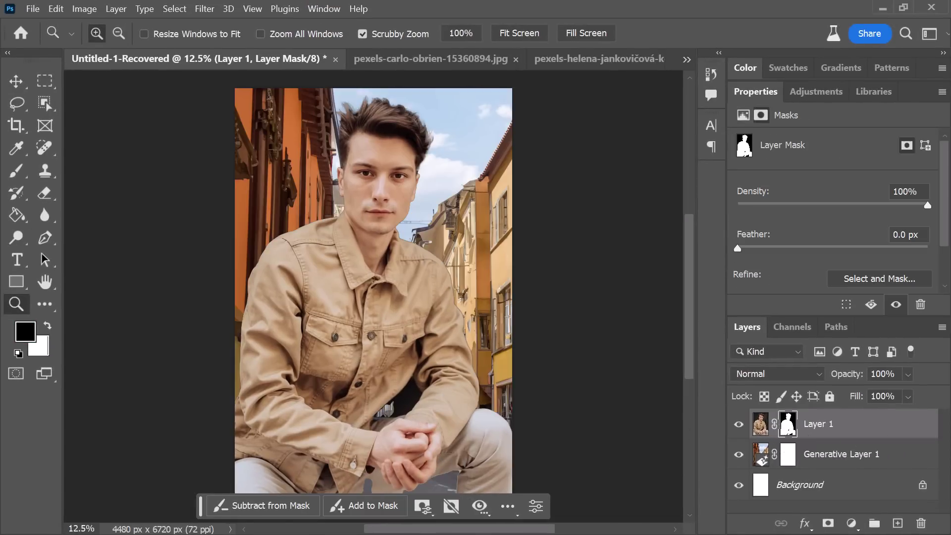
left_click(20, 178)
key("x")
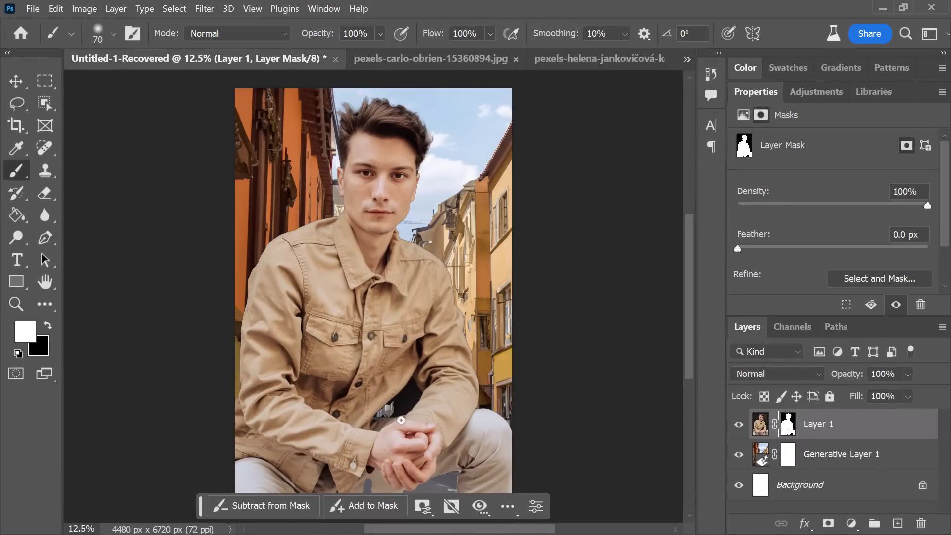
key("bracketright")
key("bracketright")
key("bracketright")
key("bracketright")
key("bracketright")
key("bracketright")
key("bracketright")
key("bracketright")
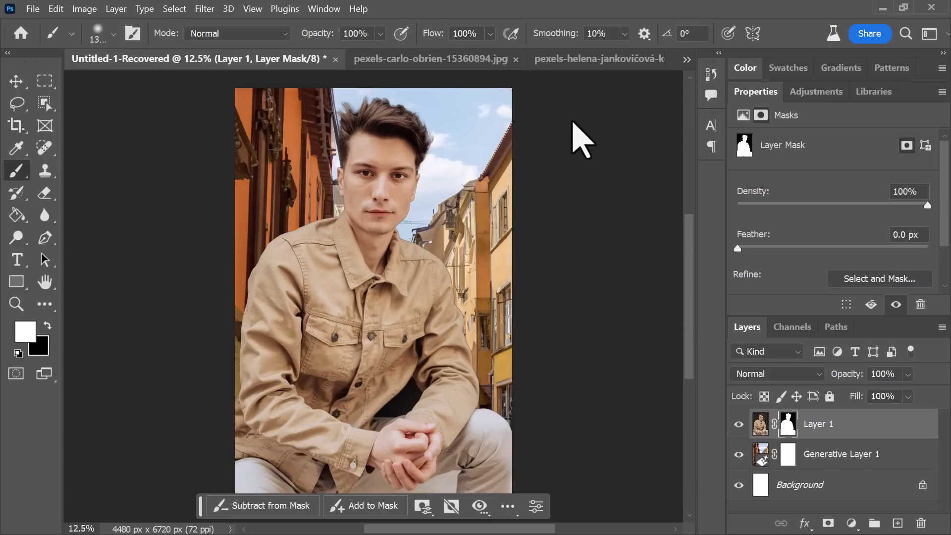
key("z")
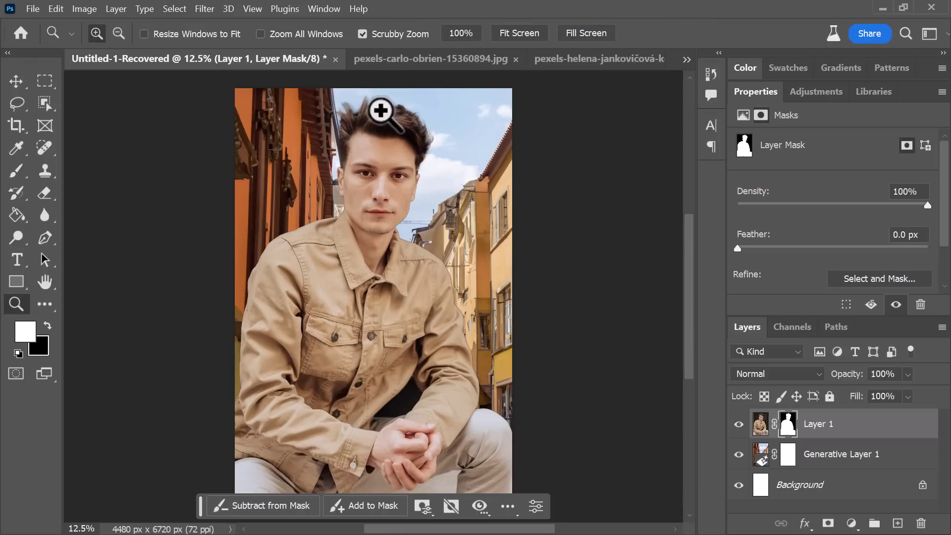
left_click_drag(381, 112, 378, 132)
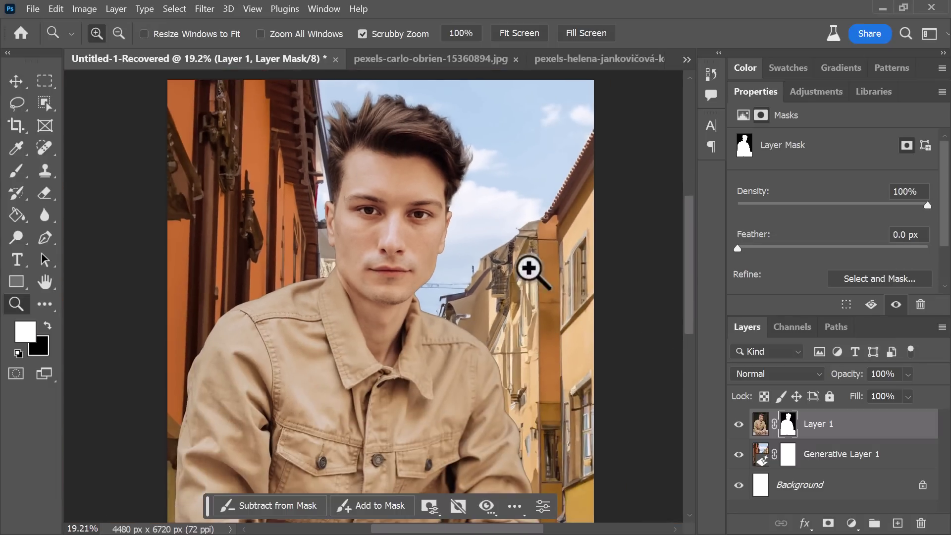
left_click(759, 424)
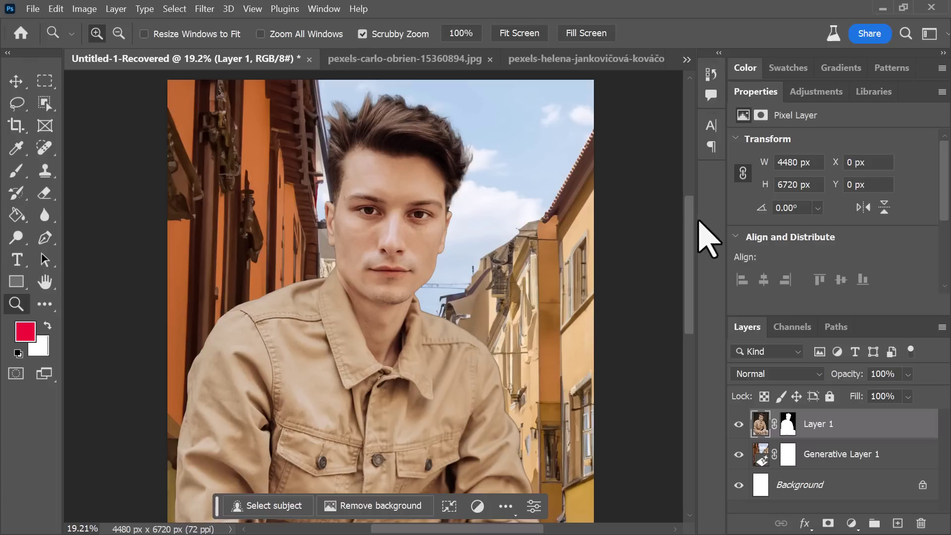
left_click(44, 80)
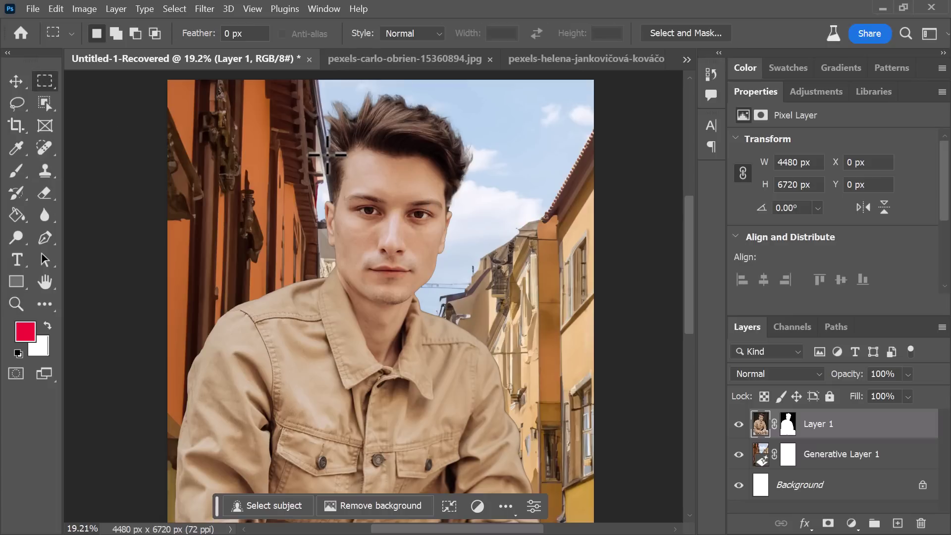
Select the man's face and generate promptless face variations, browsing through them.
left_click_drag(333, 158, 445, 300)
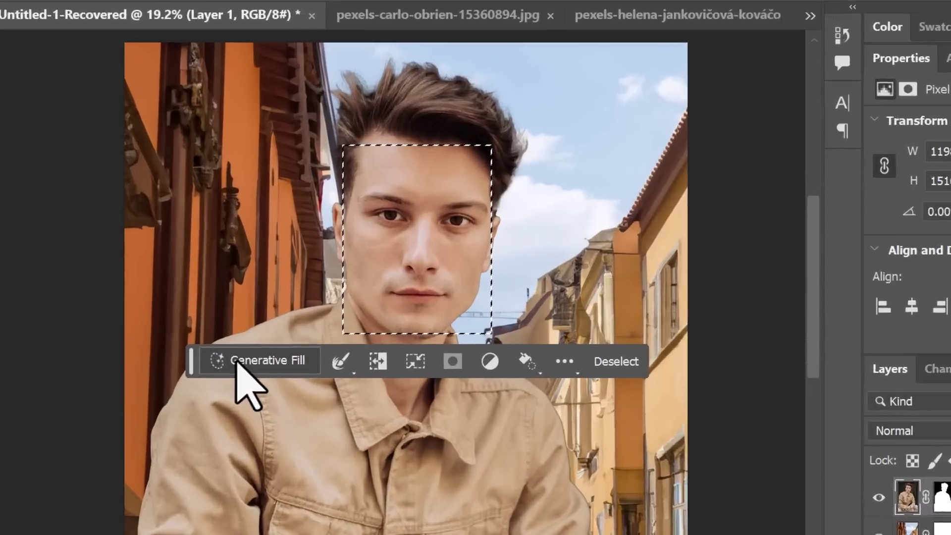
left_click(254, 320)
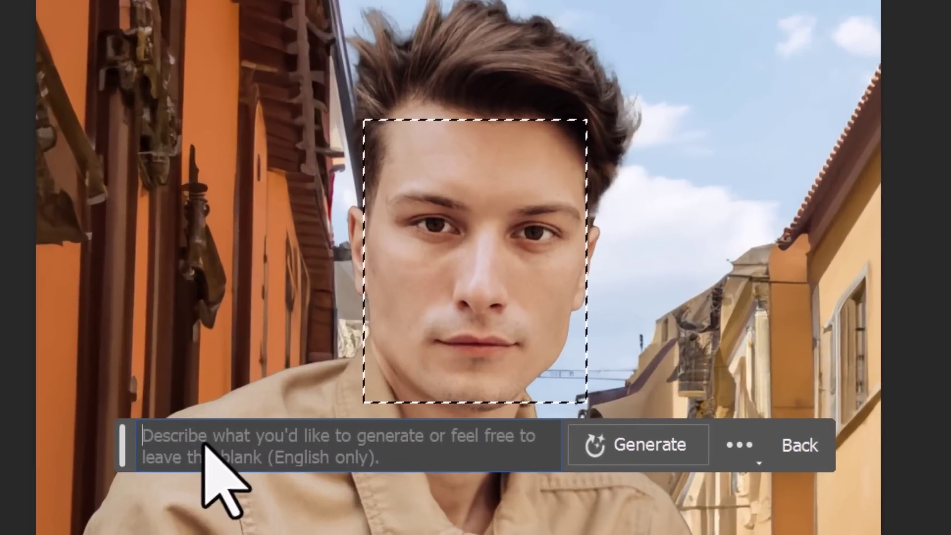
left_click(634, 444)
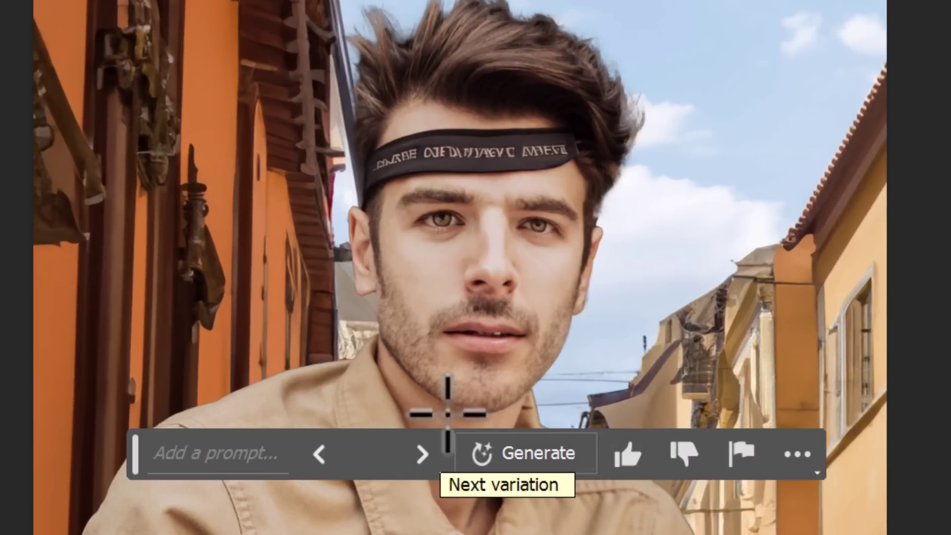
left_click(441, 440)
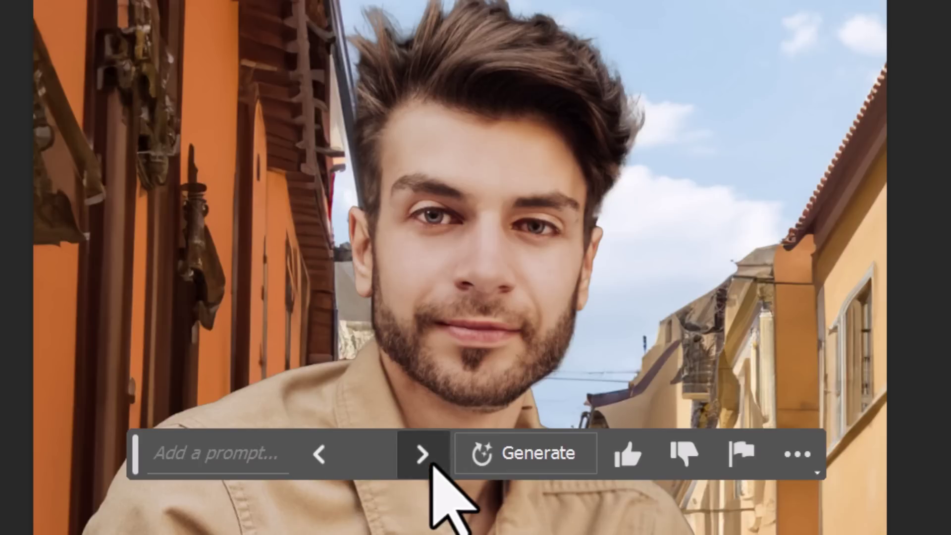
left_click(432, 463)
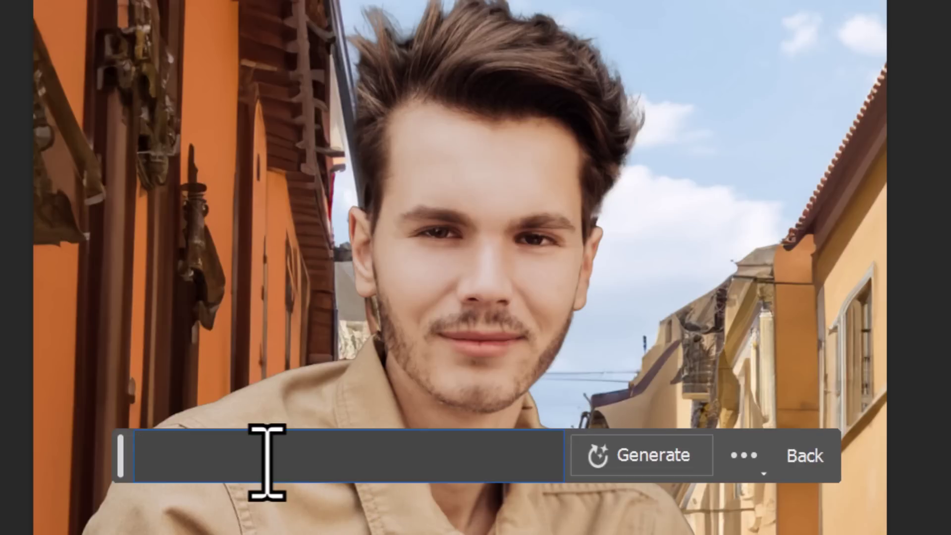
Regenerate the face with an angry-face prompt and browse the variations, ending on the bearded one.
type("ace")
key("Return")
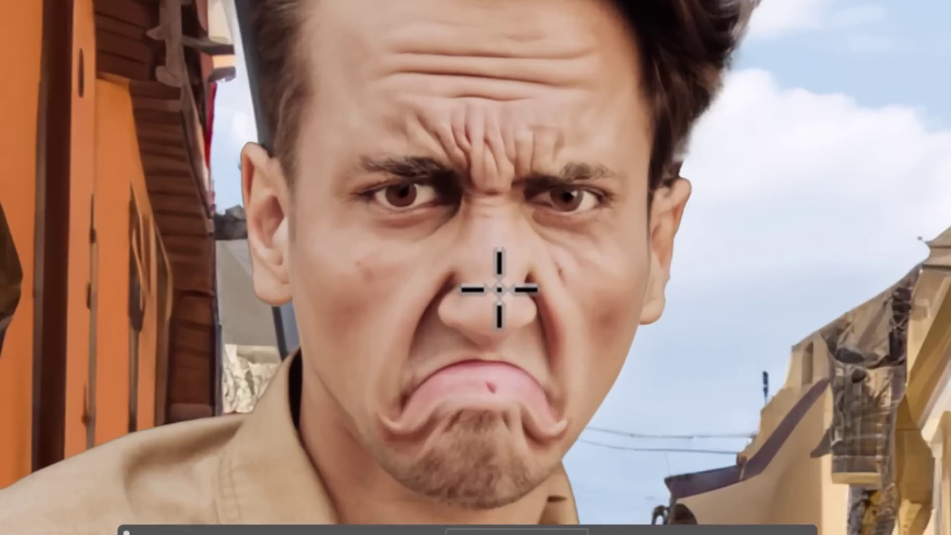
scroll(859, 186, "up", 3)
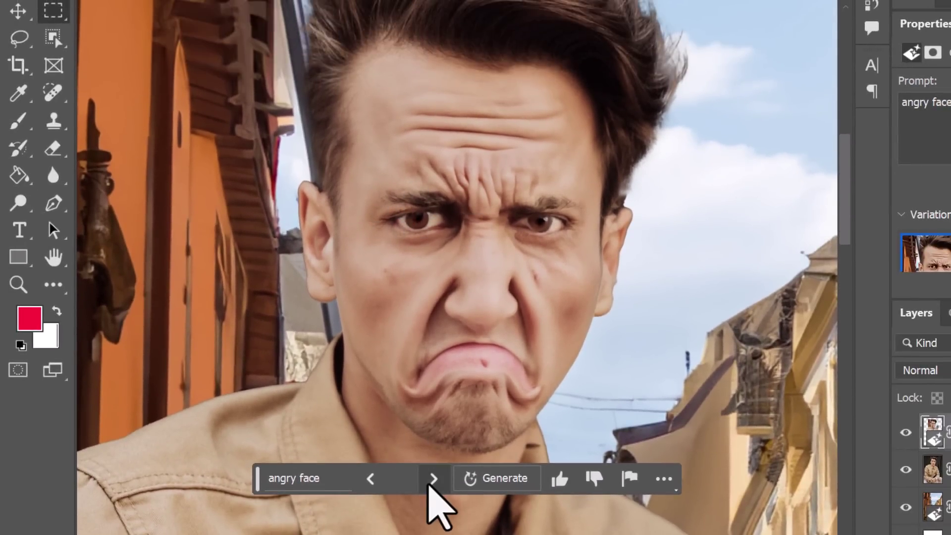
left_click(434, 479)
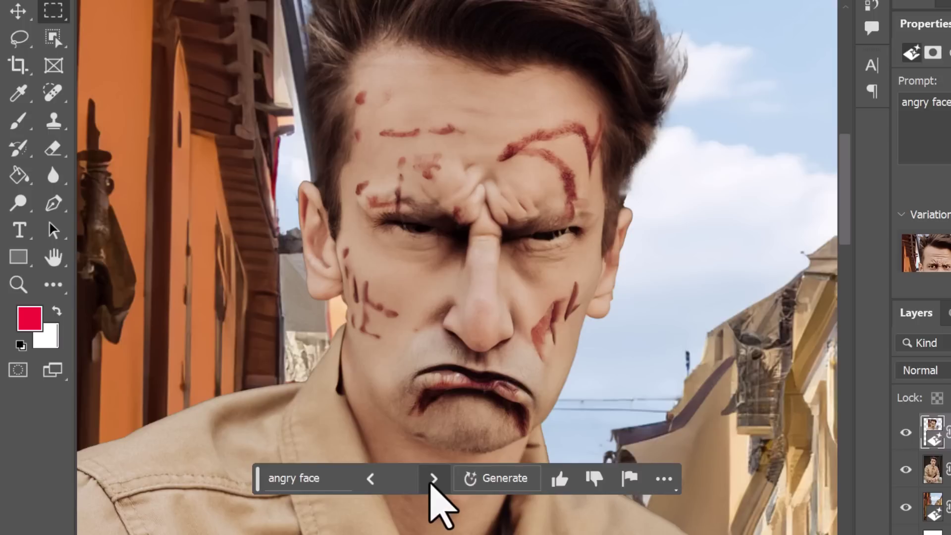
left_click(433, 478)
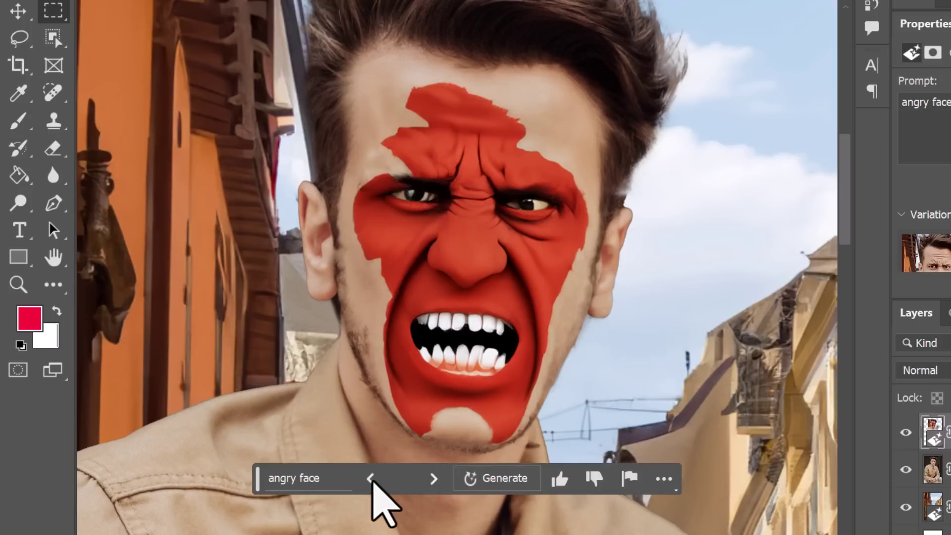
left_click(369, 479)
left_click(370, 478)
left_click(370, 479)
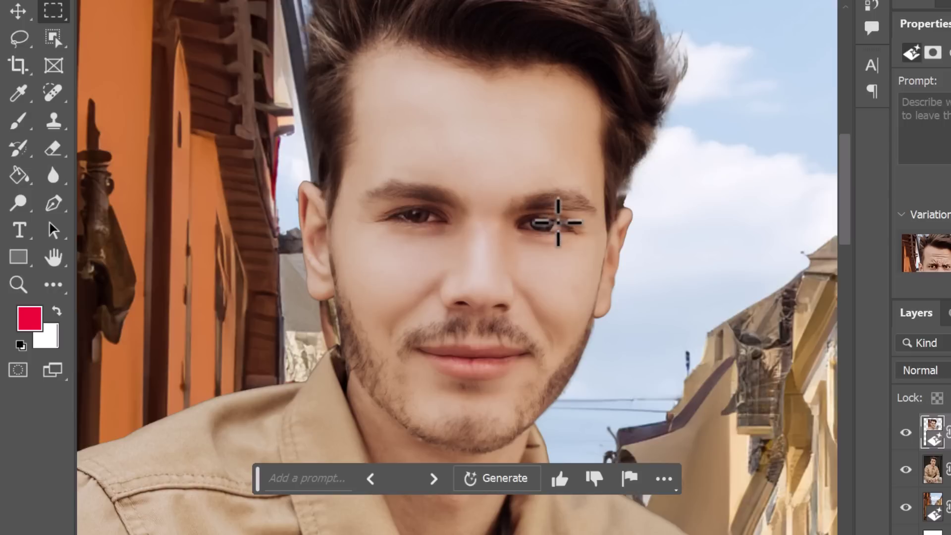
left_click(370, 478)
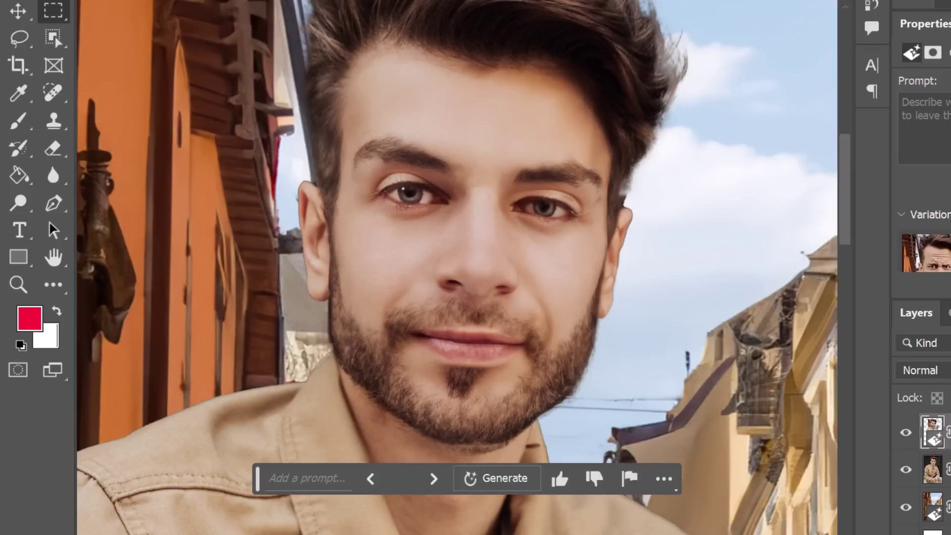
Undo the generated face to restore the man's original face, then zoom out.
key("ctrl+z")
scroll(521, 314, "down", 3)
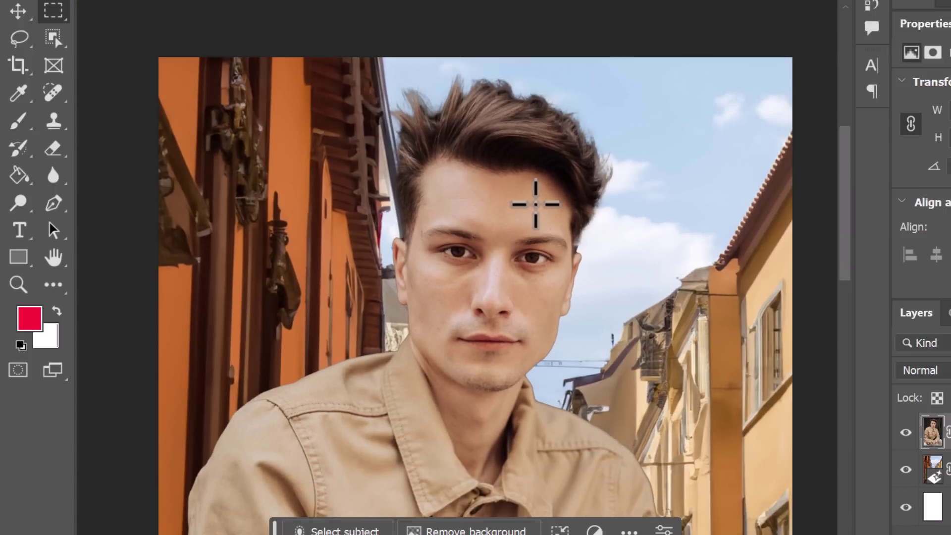
scroll(536, 203, "down", 2)
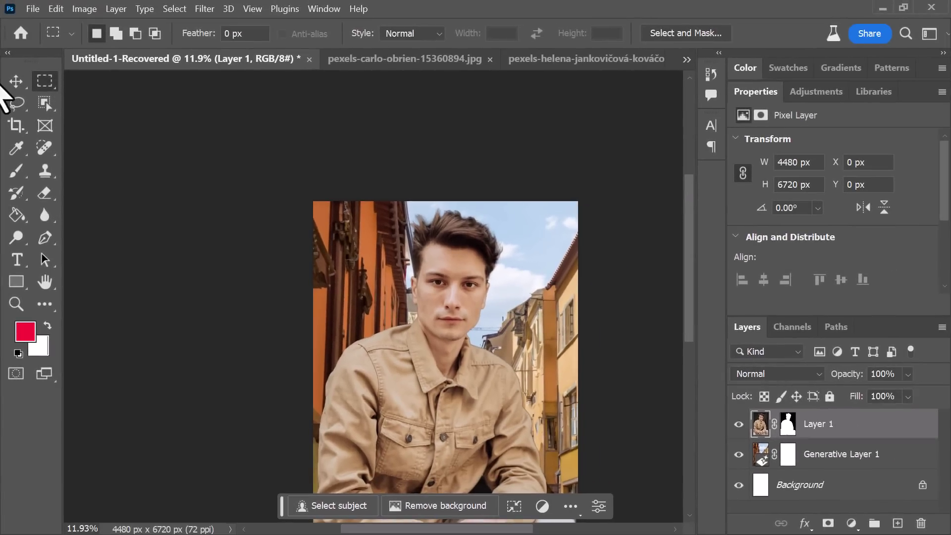
Lasso around the man, run a promptless Generative Fill on his head and jacket, and zoom in on his face.
left_click(19, 38)
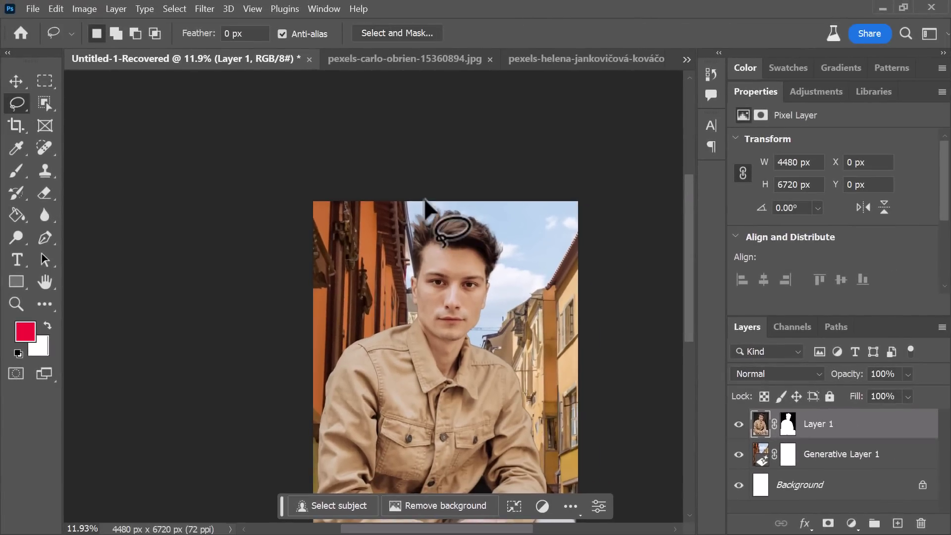
mouse_move(408, 202)
left_mouse_down()
mouse_move(393, 225)
mouse_move(369, 327)
mouse_move(294, 379)
mouse_move(284, 447)
mouse_move(315, 523)
mouse_move(347, 510)
mouse_move(357, 401)
mouse_move(391, 357)
mouse_move(426, 334)
mouse_move(426, 239)
mouse_move(459, 227)
mouse_move(474, 243)
left_mouse_up()
mouse_move(466, 328)
left_mouse_down()
mouse_move(462, 350)
mouse_move(532, 447)
mouse_move(530, 492)
mouse_move(517, 498)
mouse_move(499, 461)
mouse_move(479, 453)
mouse_move(439, 497)
mouse_move(447, 517)
mouse_move(506, 495)
mouse_move(530, 506)
left_mouse_up()
mouse_move(588, 525)
left_mouse_down()
mouse_move(602, 338)
mouse_move(592, 320)
mouse_move(567, 398)
mouse_move(562, 460)
mouse_move(540, 436)
mouse_move(515, 354)
mouse_move(489, 325)
mouse_move(504, 250)
mouse_move(470, 200)
mouse_move(412, 199)
left_mouse_up()
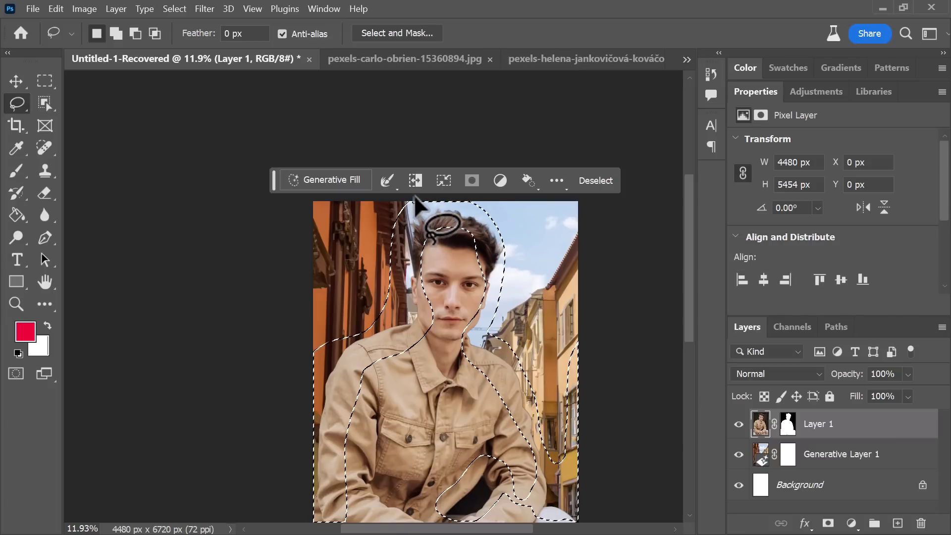
left_click(341, 181)
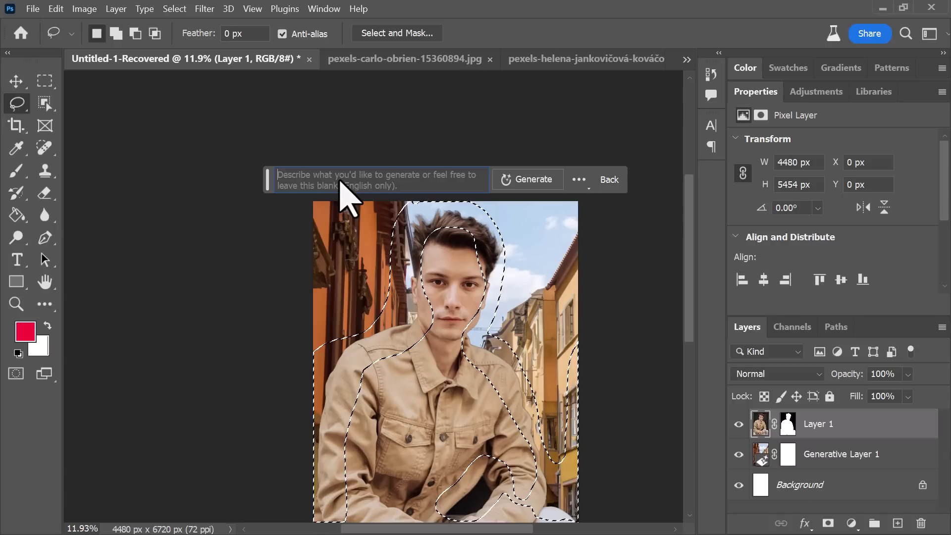
left_click(537, 186)
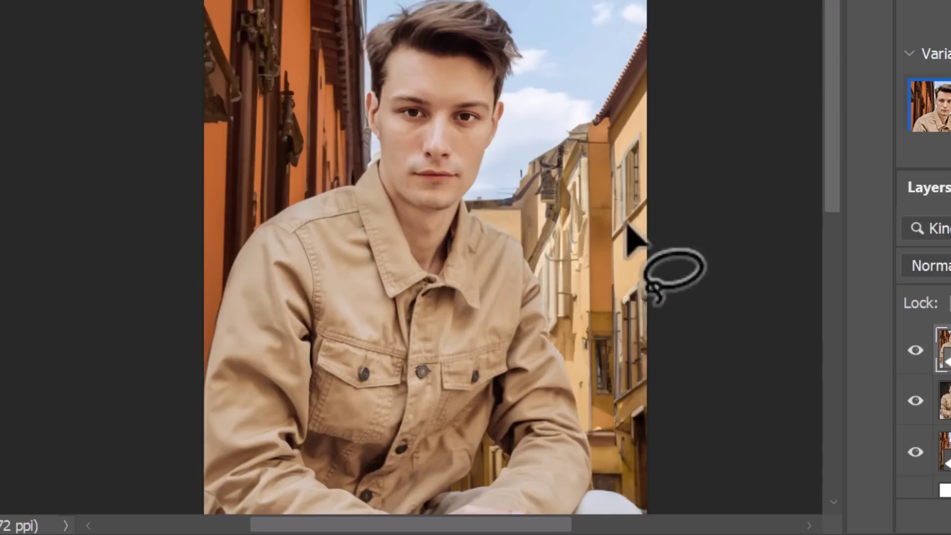
key("z")
left_click(495, 144)
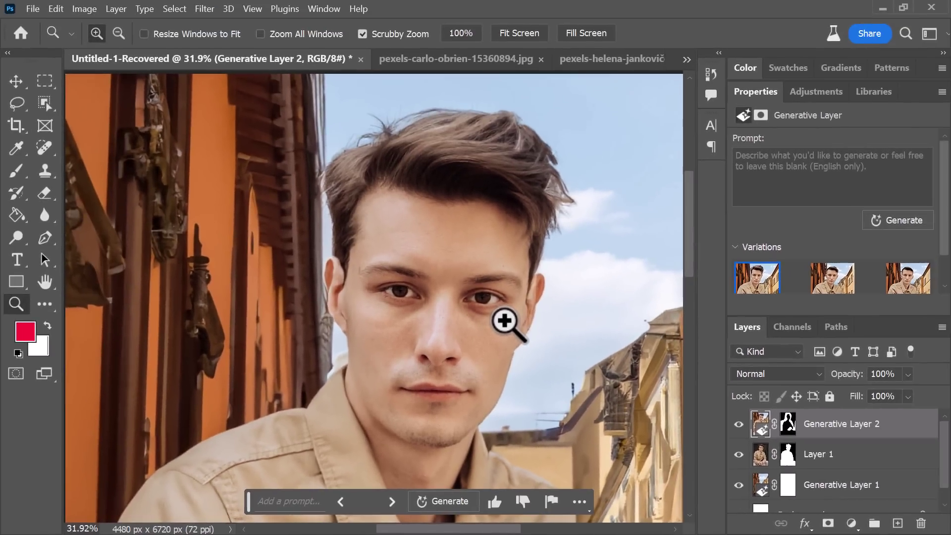
Marquee both eyes, generate 'blue' eyes, and go back to the first eye variation.
left_click(45, 81)
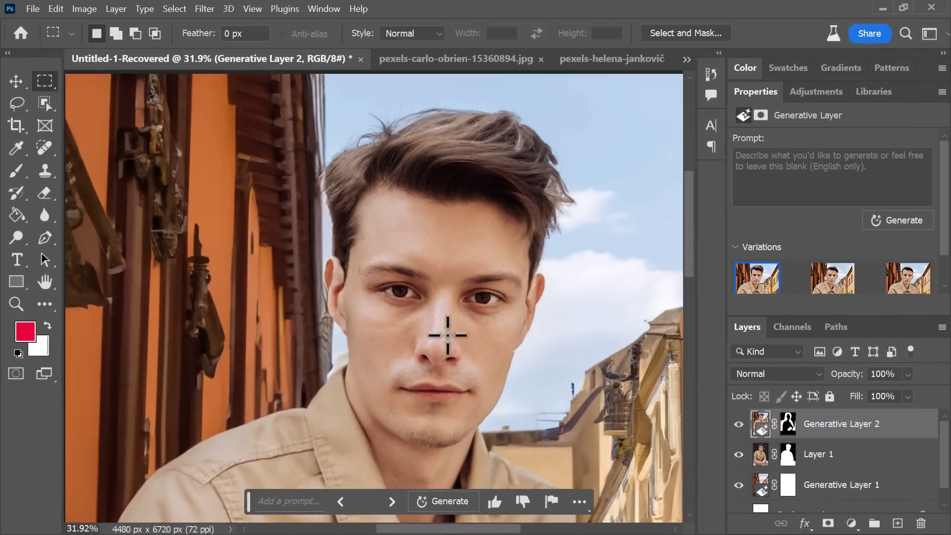
left_click_drag(379, 279, 420, 306)
mouse_move(468, 285)
left_mouse_down()
mouse_move(488, 312)
mouse_move(502, 311)
left_mouse_up()
left_click(325, 333)
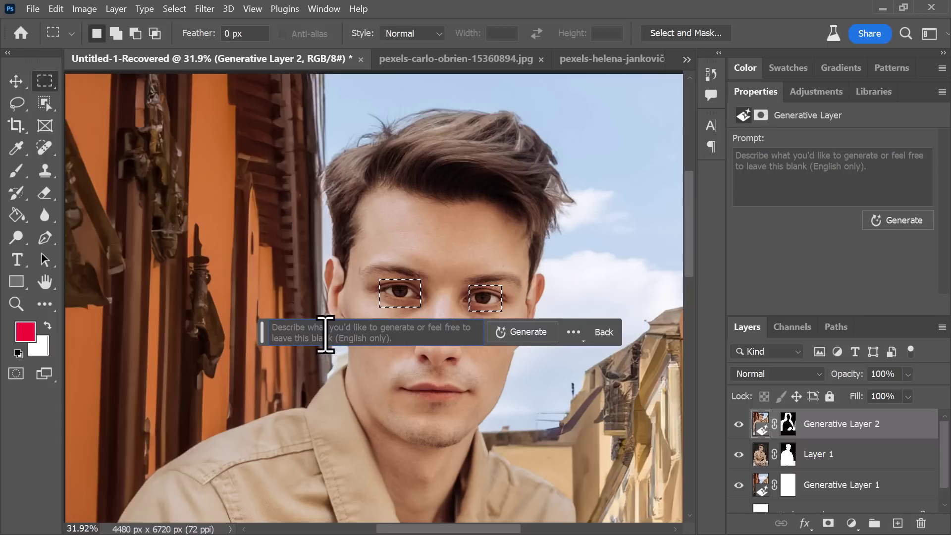
type("blue eyes")
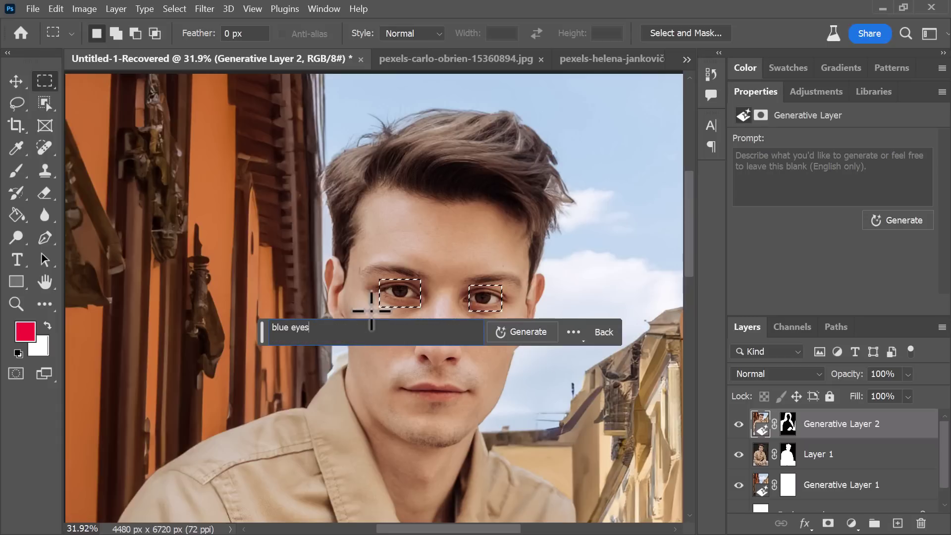
left_click(523, 331)
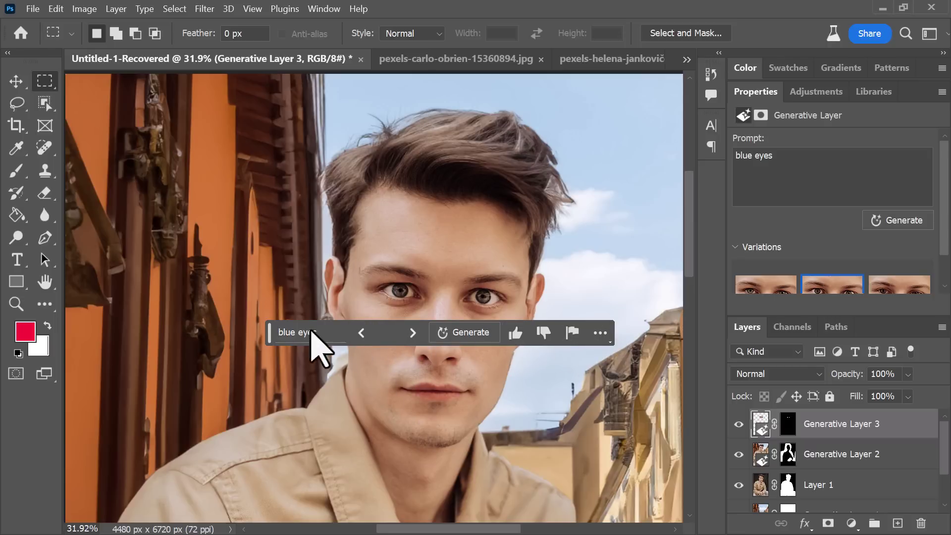
left_click_drag(267, 331, 106, 479)
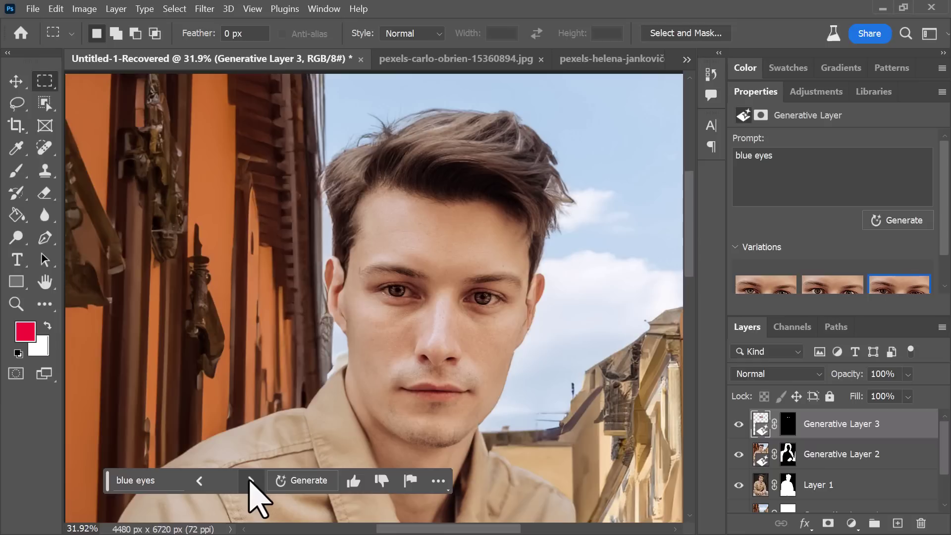
left_click(200, 480)
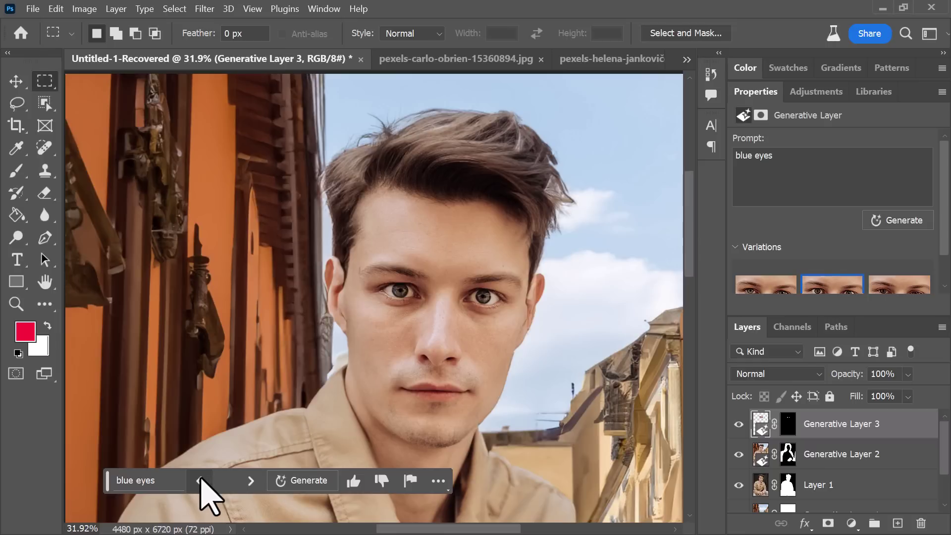
left_click(201, 481)
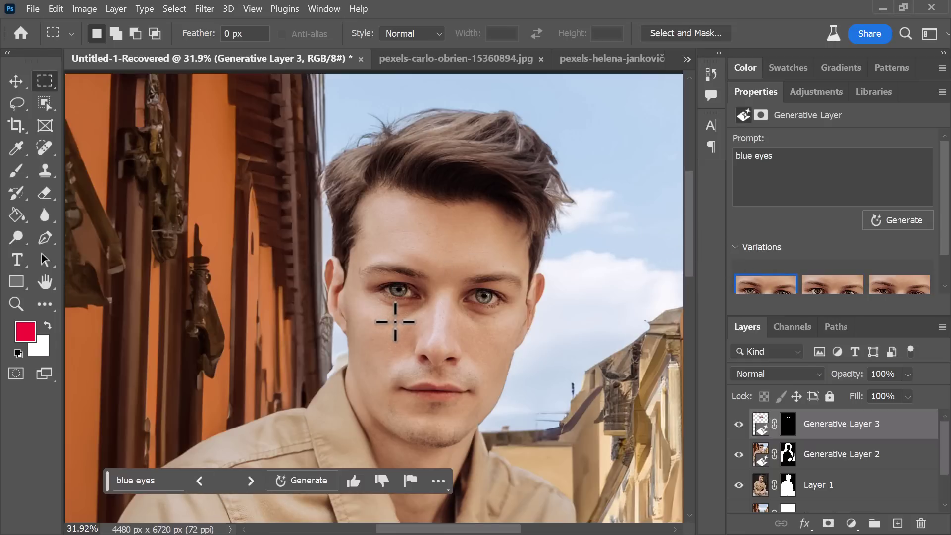
Marquee the nose and generate a 'fat nose', viewing the next variation.
left_click_drag(400, 314, 484, 376)
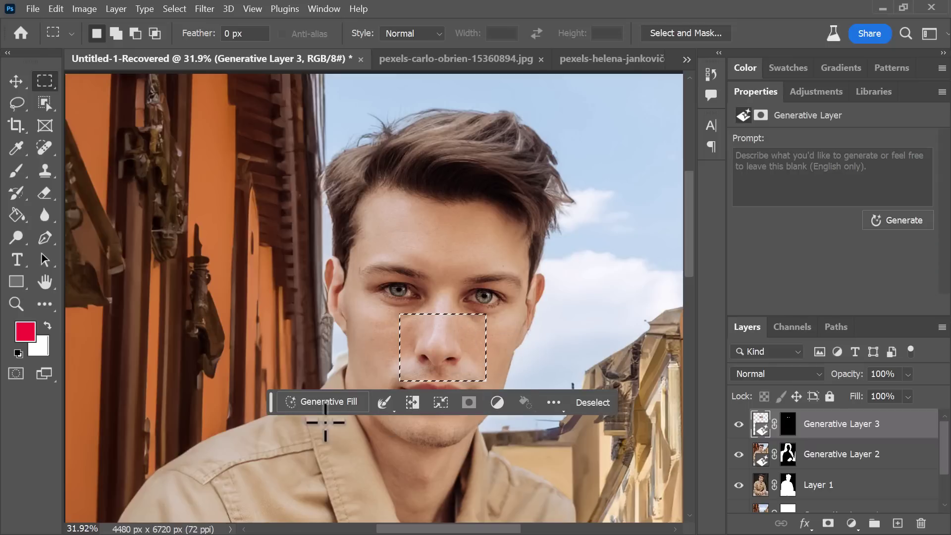
left_click(329, 401)
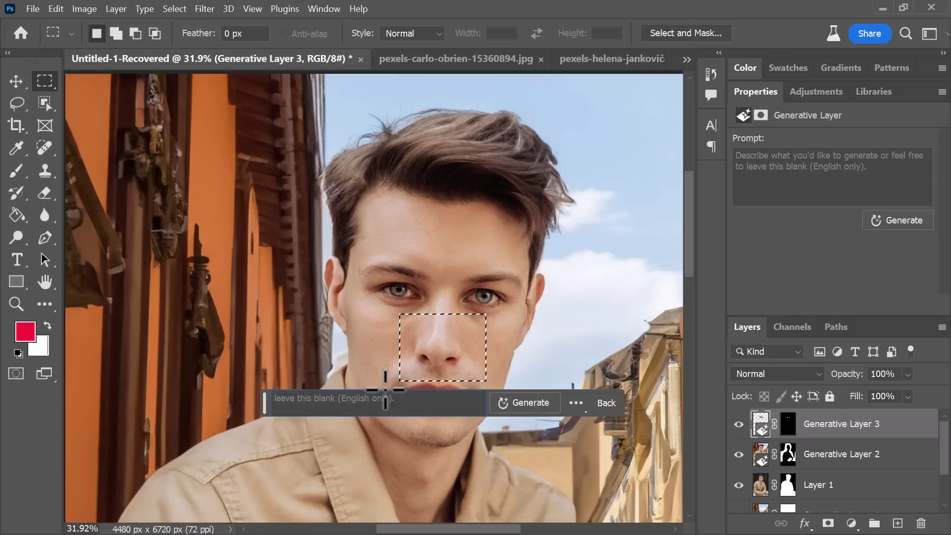
type("fat nos")
type("e")
key("Return")
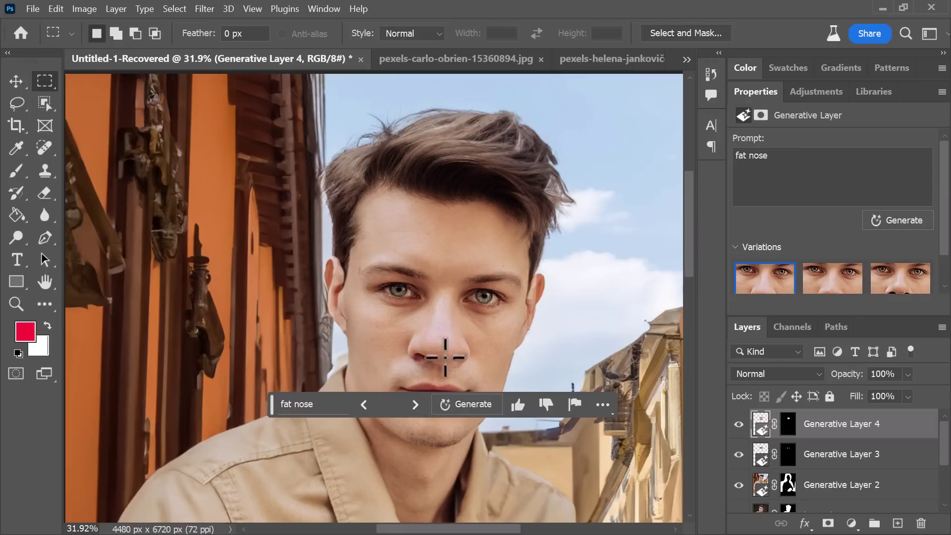
left_click(415, 405)
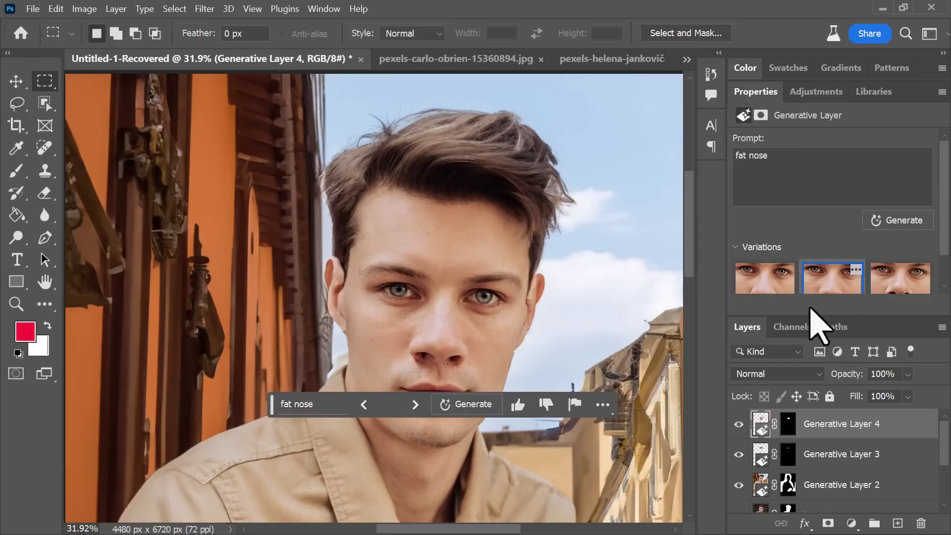
Delete the 'fat nose' Generative Layer 4 and pin the generative bar's position.
left_click(920, 523)
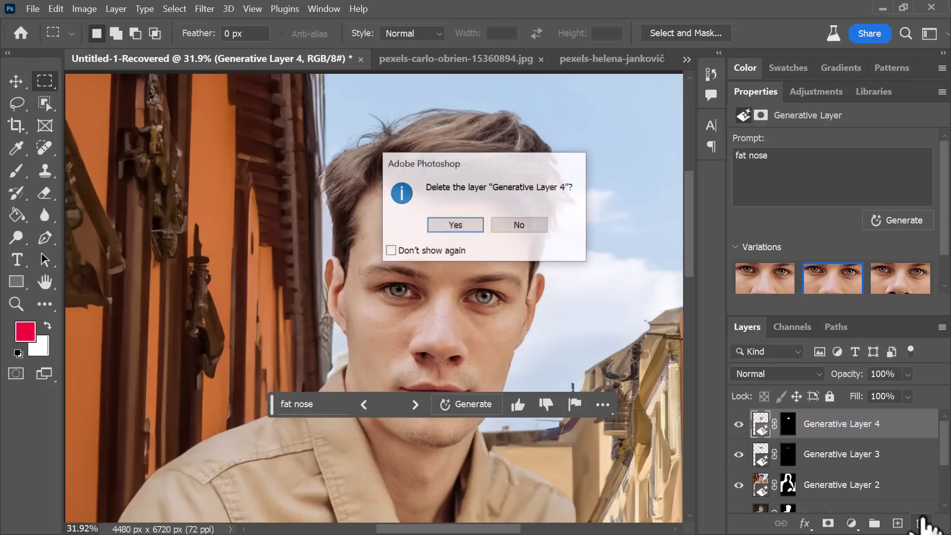
left_click(461, 223)
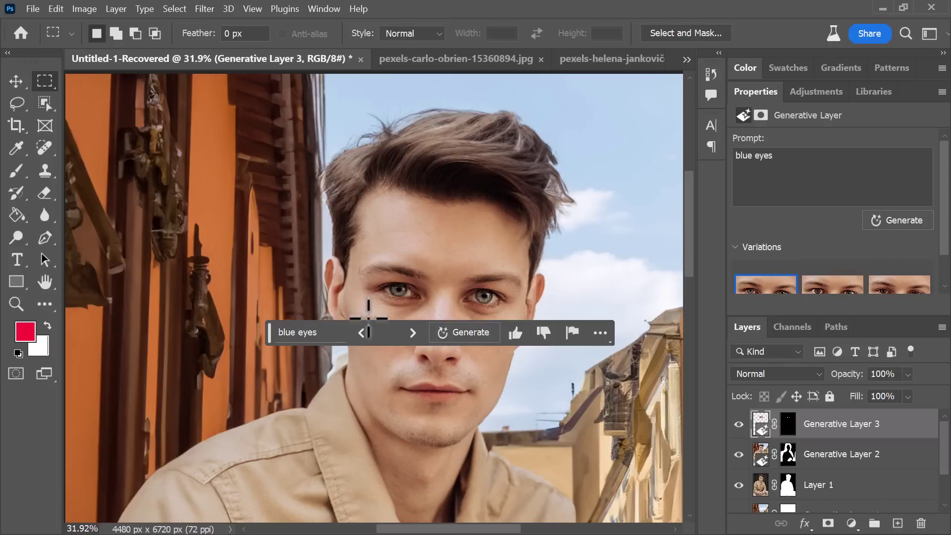
left_click_drag(268, 336, 88, 493)
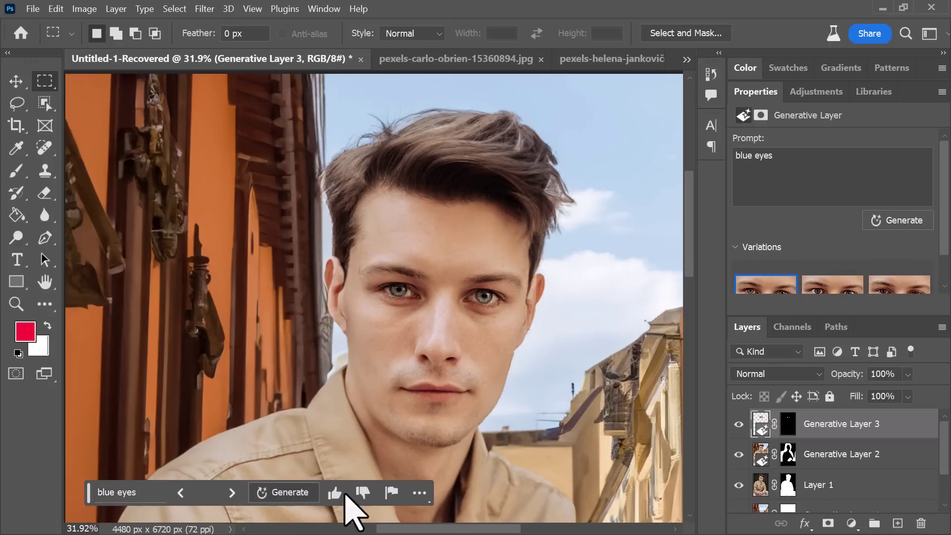
left_click(419, 492)
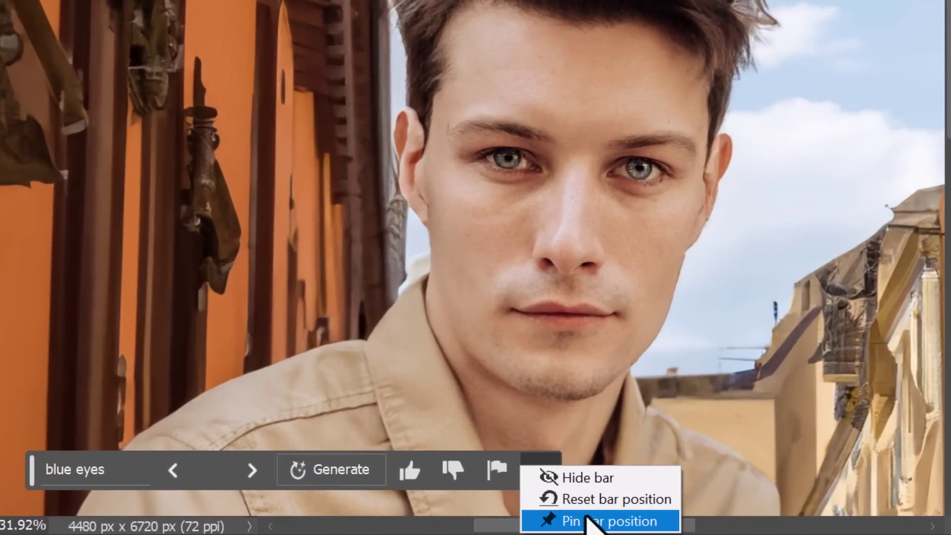
left_click(590, 523)
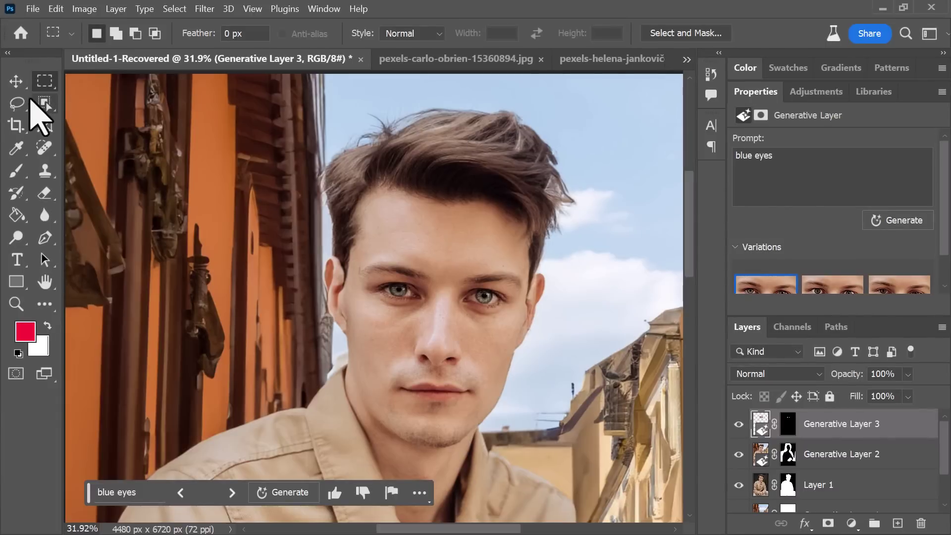
Lasso the hair, generate 'blond hair', settle on the second variation and compare with the original.
left_click(19, 103)
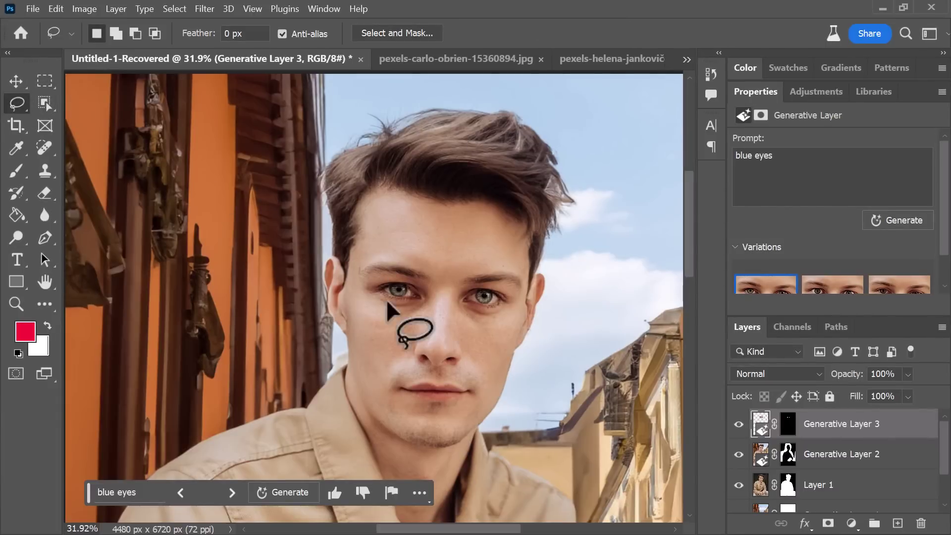
mouse_move(349, 285)
left_mouse_down()
mouse_move(461, 209)
mouse_move(474, 189)
mouse_move(377, 99)
mouse_move(307, 125)
mouse_move(294, 217)
mouse_move(349, 284)
left_mouse_up()
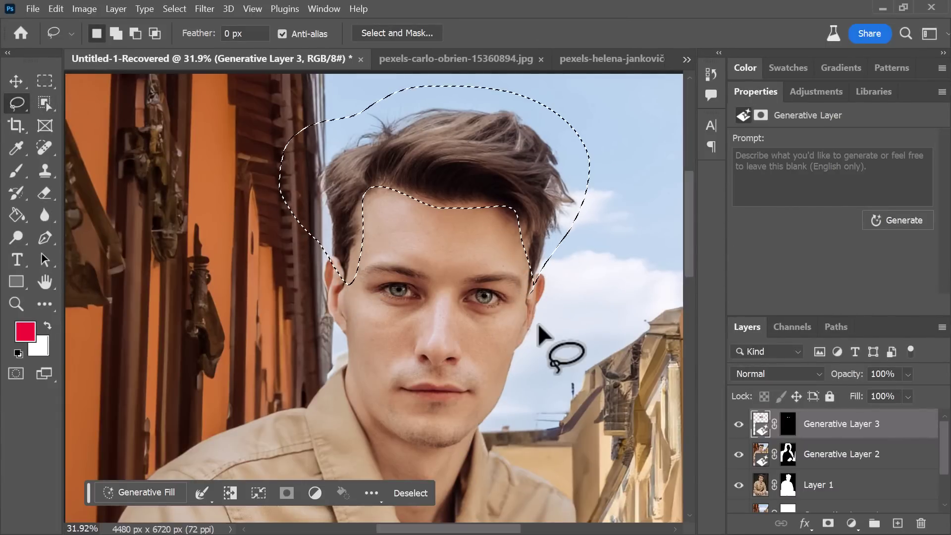
left_click(140, 493)
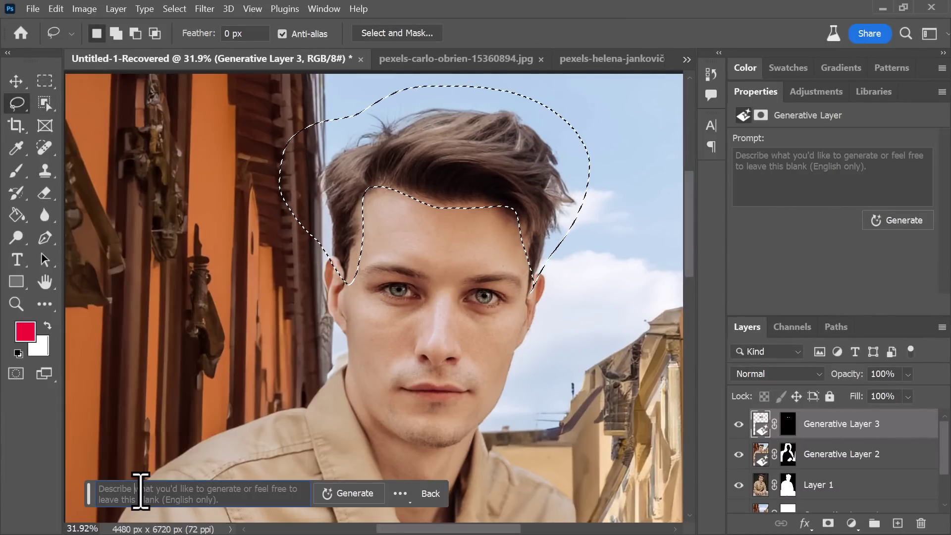
type("blond hair")
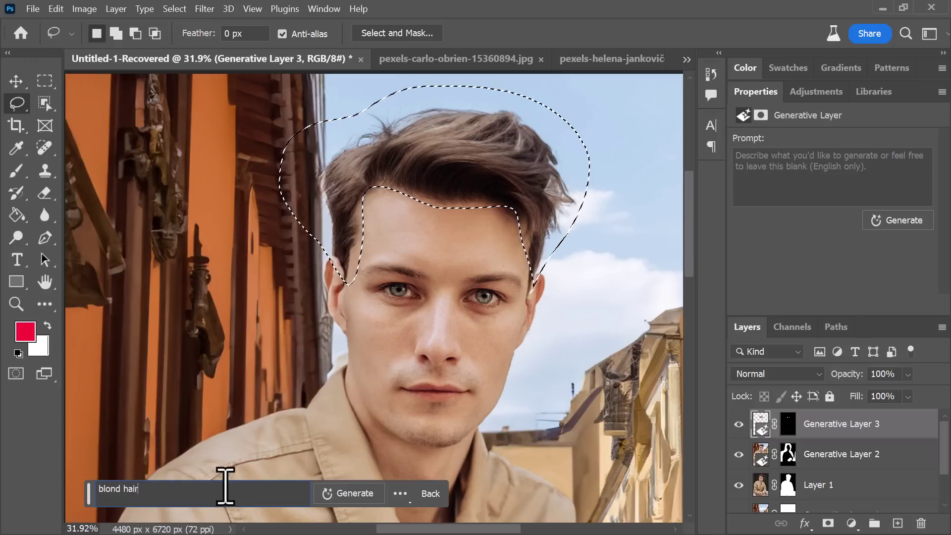
key("Return")
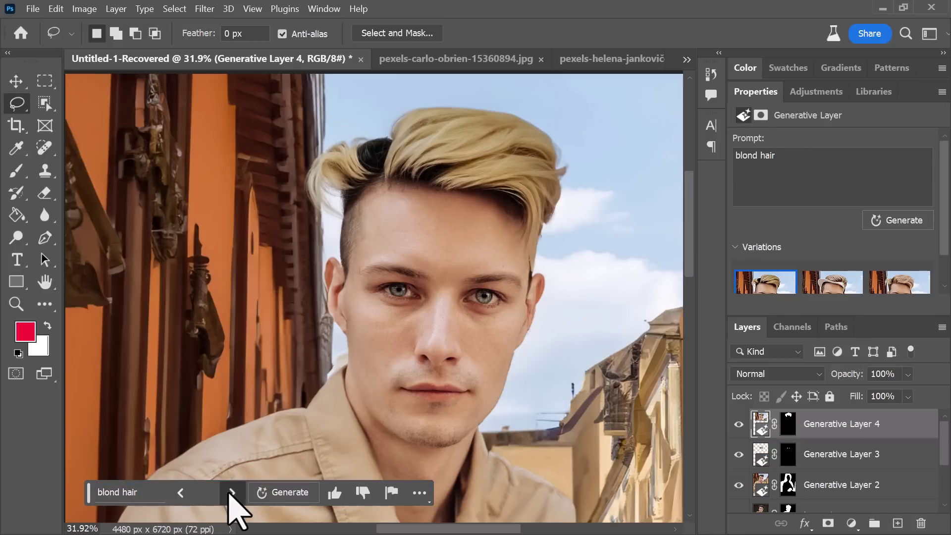
left_click(231, 492)
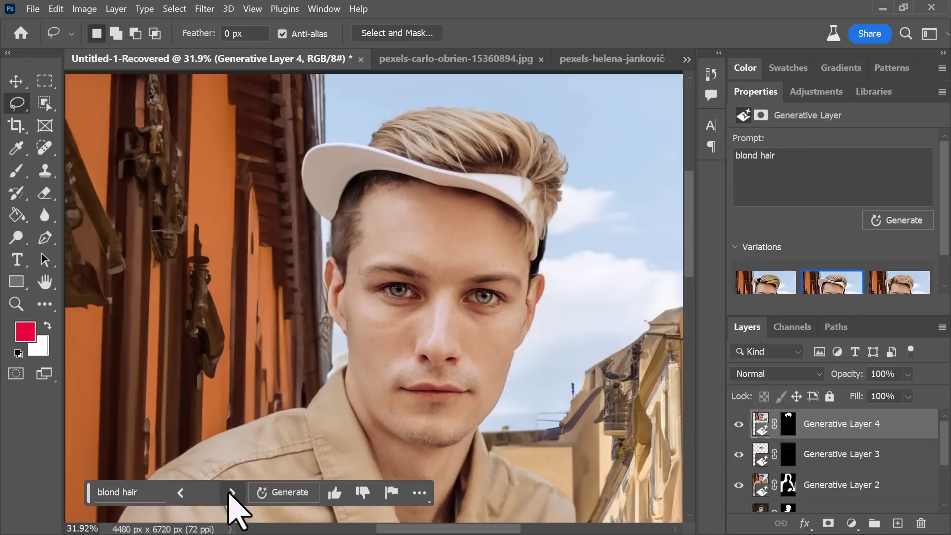
left_click(231, 492)
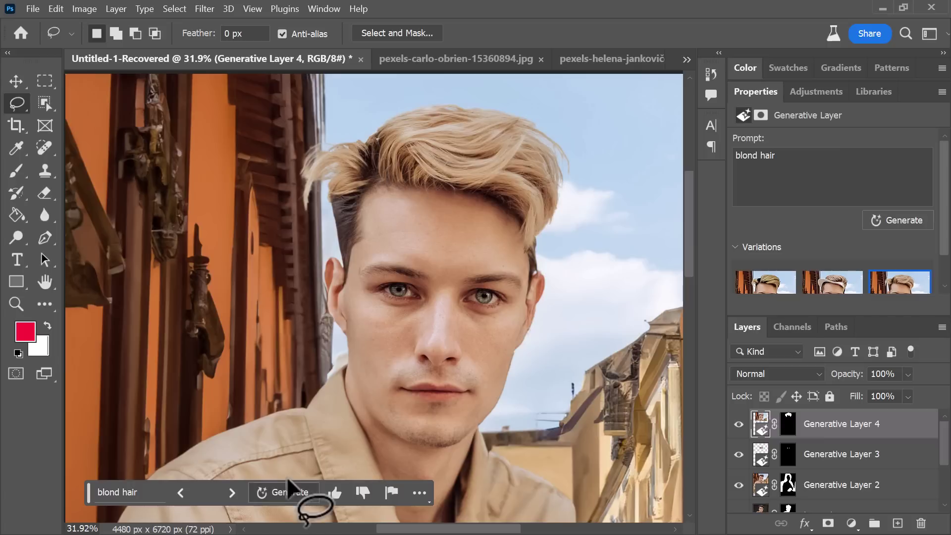
left_click(181, 492)
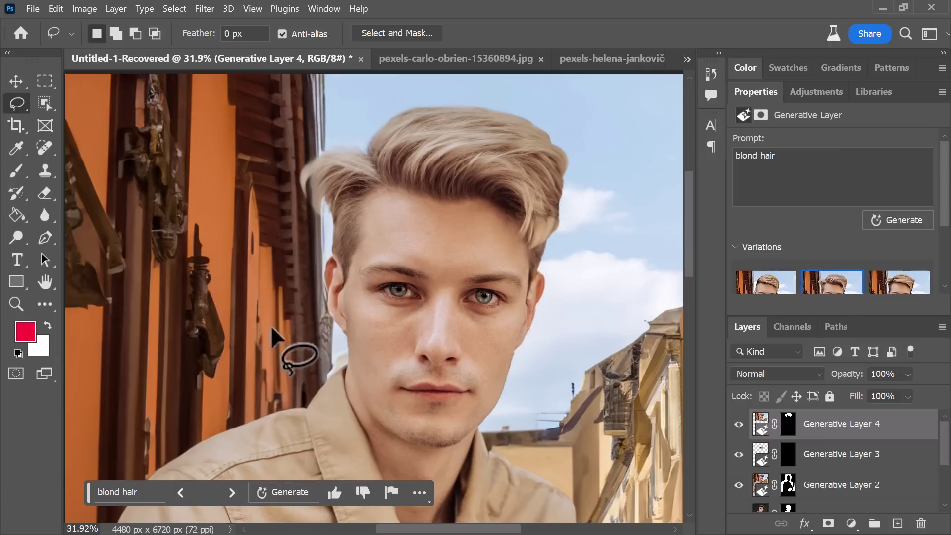
scroll(400, 258, "down", 2)
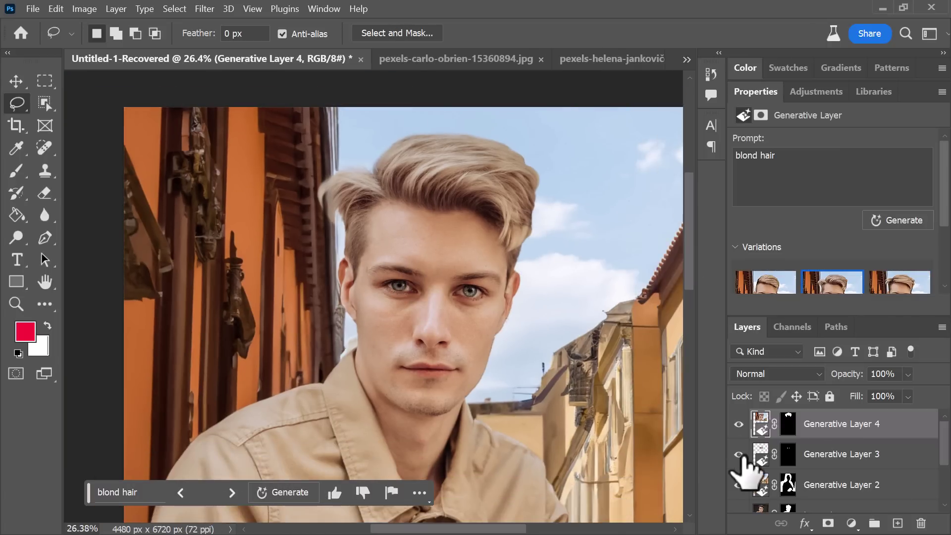
mouse_move(738, 454)
left_mouse_down()
mouse_move(737, 424)
mouse_move(738, 454)
left_mouse_up()
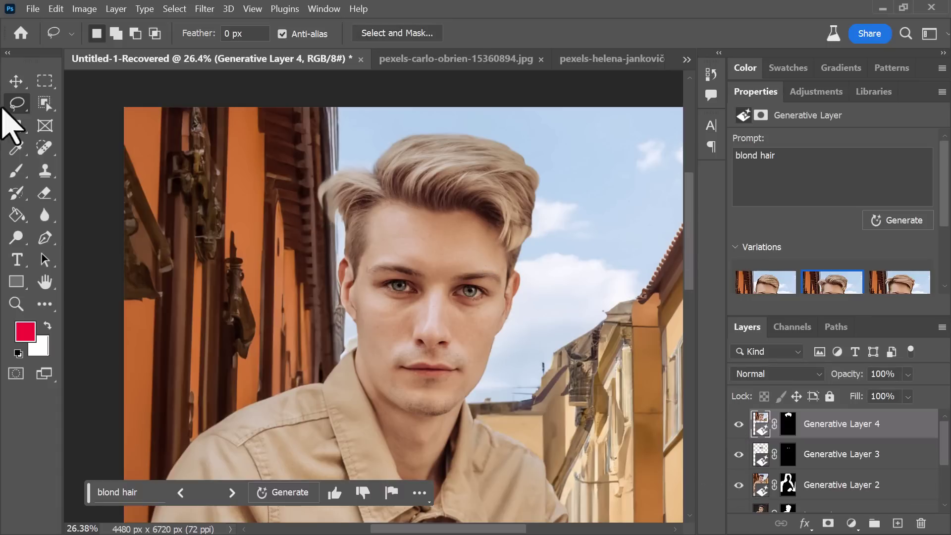
Lasso around the eyes, generate 'modern glasses', and target Generative Layer 5's mask with the Brush.
left_click_drag(342, 257, 348, 252)
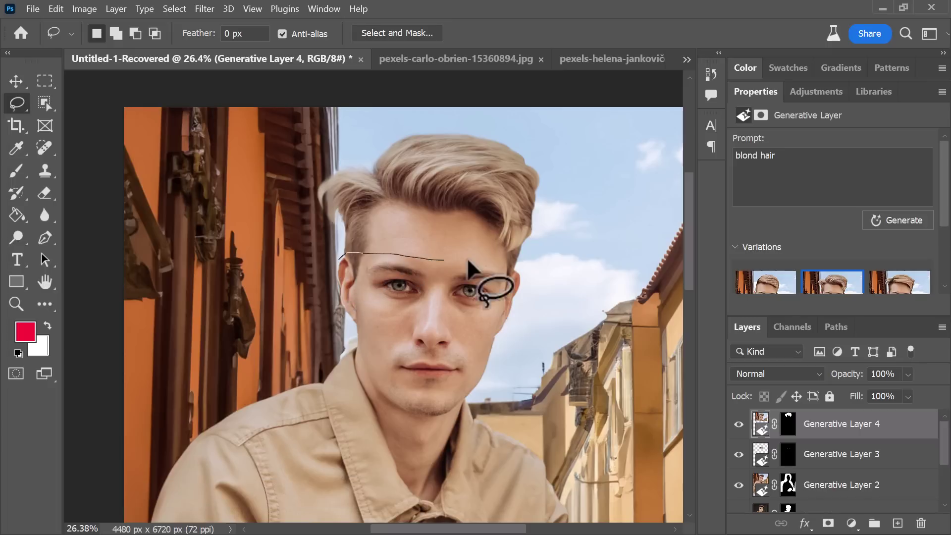
mouse_move(466, 256)
left_mouse_down()
mouse_move(522, 269)
mouse_move(497, 317)
left_mouse_up()
left_click_drag(439, 301, 337, 271)
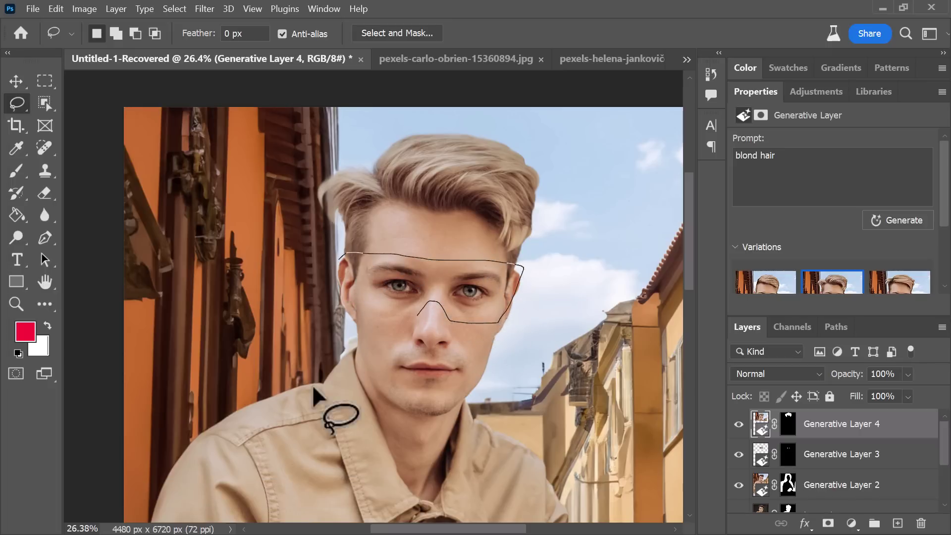
type("modern glasses")
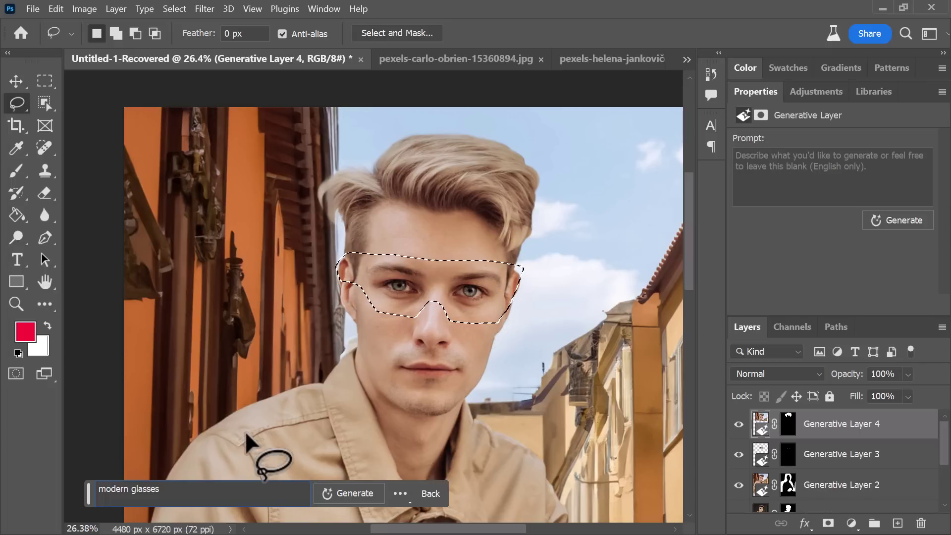
left_click(350, 493)
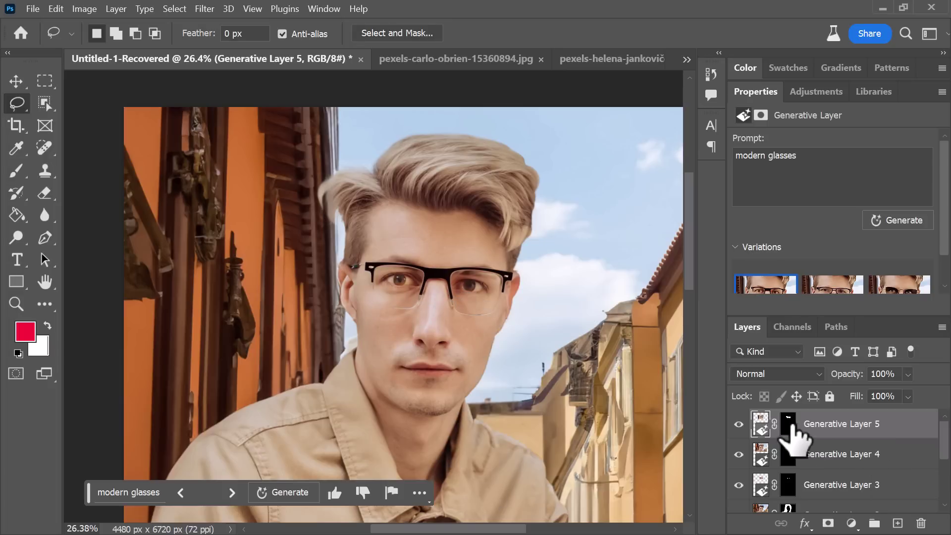
left_click(787, 424)
left_click(16, 171)
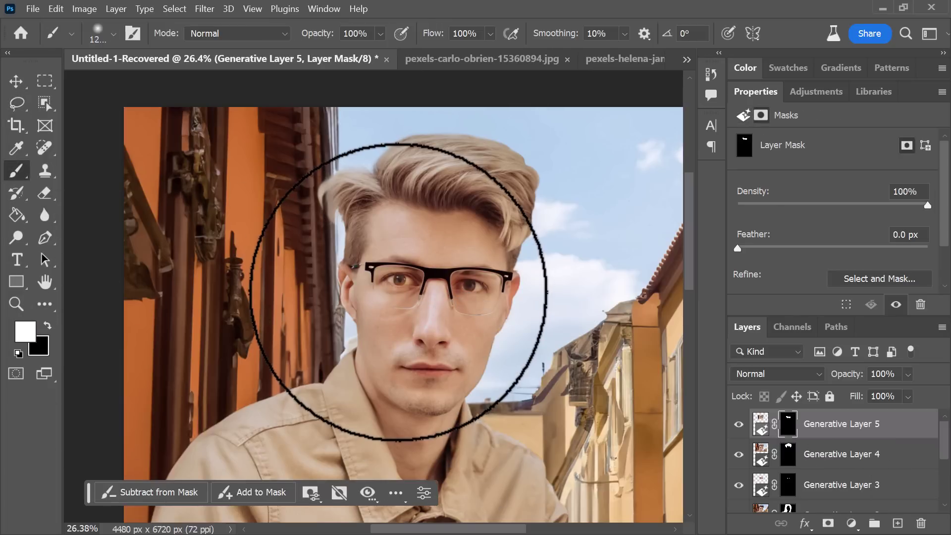
Set the brush to size 250 with black foreground and hide Generative Layer 5's glasses.
key("bracketleft")
key("bracketleft")
key("bracketleft")
key("bracketleft")
key("bracketleft")
key("bracketleft")
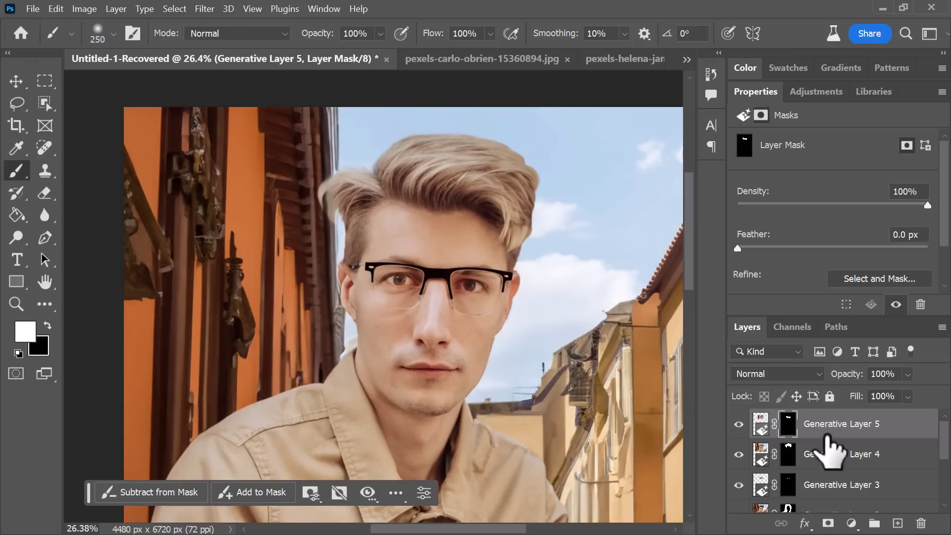
left_click(48, 326)
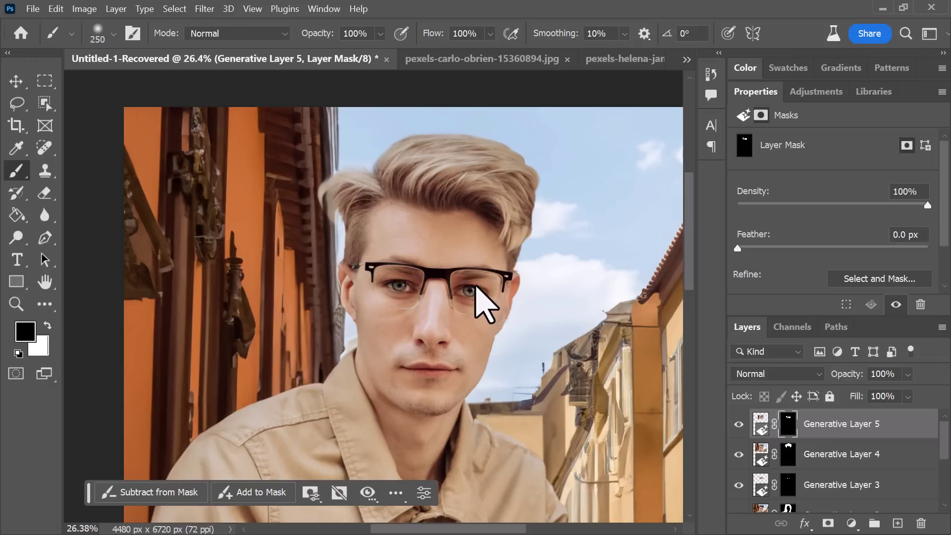
scroll(431, 354, "down", 3)
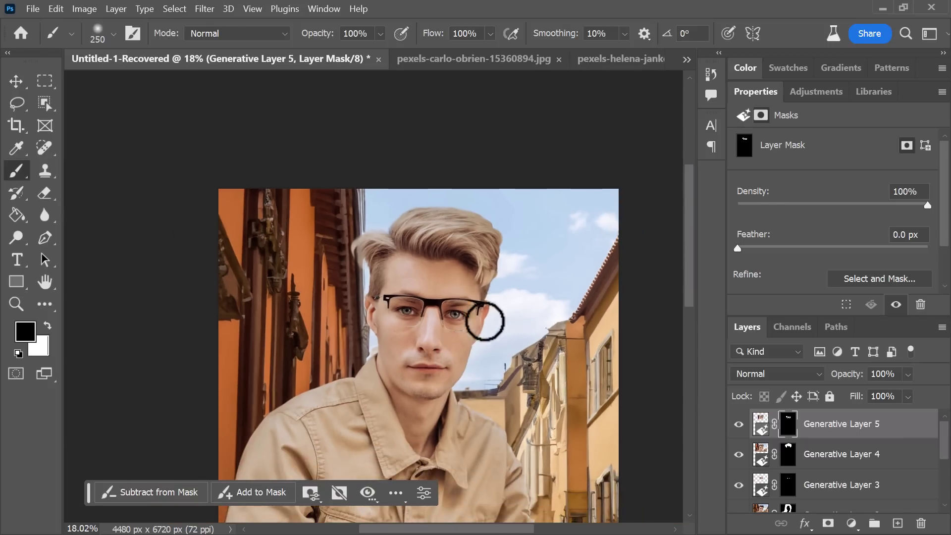
left_click(738, 424)
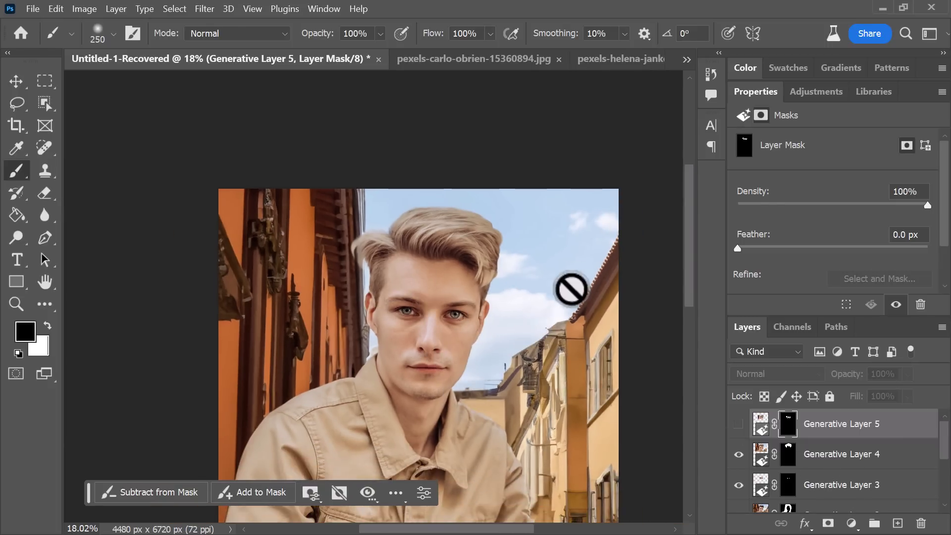
scroll(307, 300, "down", 1)
scroll(317, 303, "down", 1)
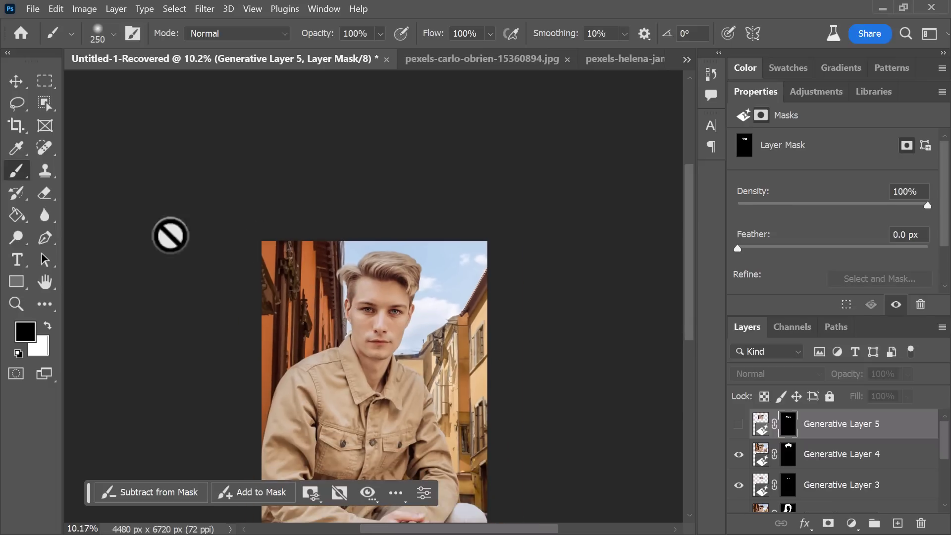
left_click(17, 103)
Lasso the jacket and generate 'muscular person wearing a shirt', comparing shirt variations.
mouse_move(344, 342)
left_mouse_down()
mouse_move(273, 353)
mouse_move(260, 380)
mouse_move(265, 470)
mouse_move(441, 462)
mouse_move(442, 385)
mouse_move(424, 362)
mouse_move(401, 352)
mouse_move(381, 372)
mouse_move(342, 346)
left_mouse_up()
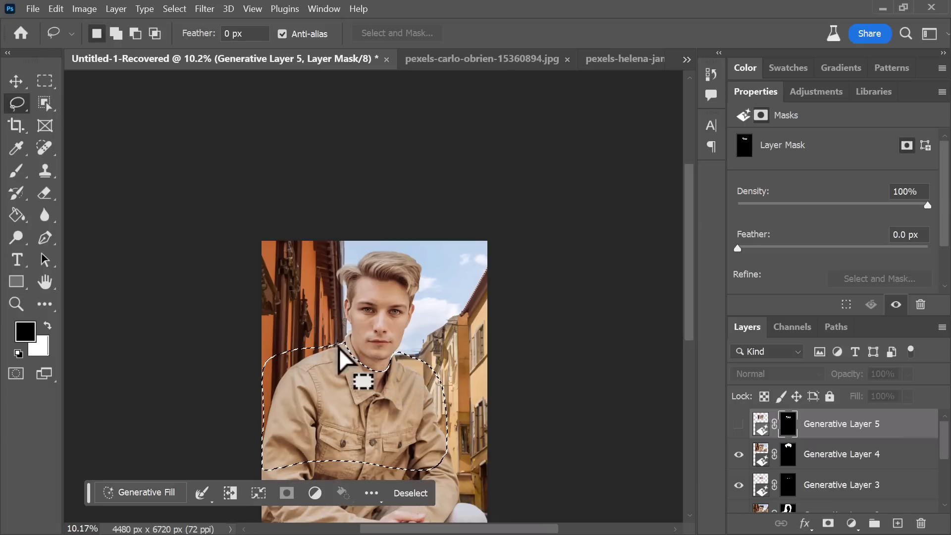
left_click(163, 490)
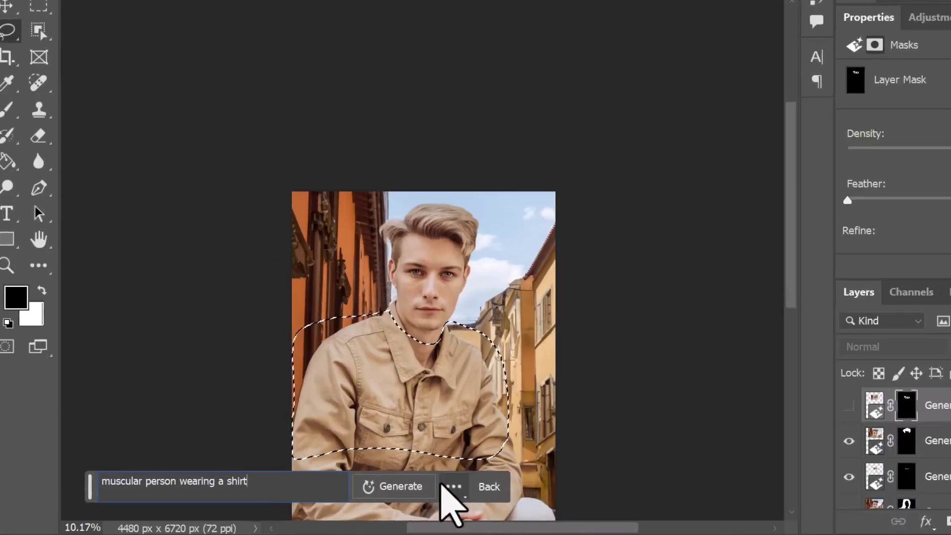
left_click(347, 493)
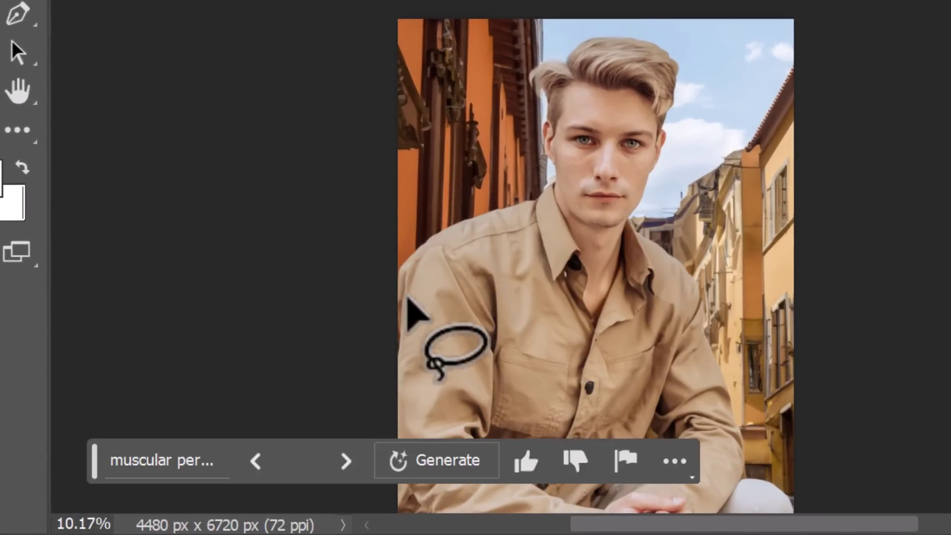
left_click(345, 460)
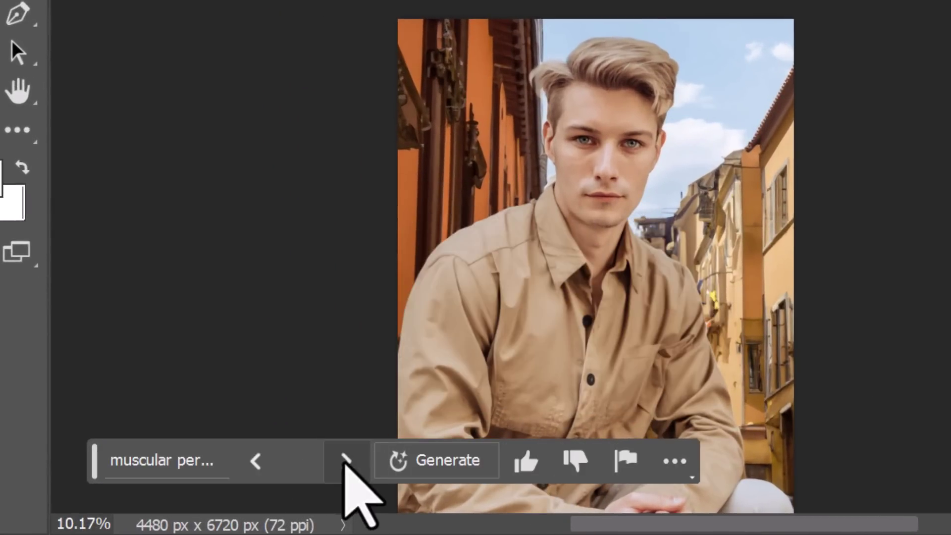
left_click(255, 461)
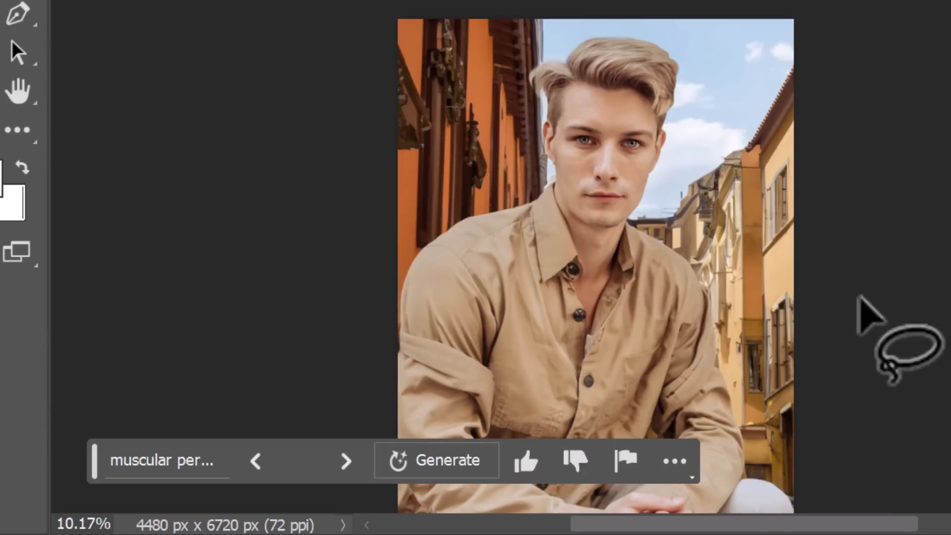
Zoom and pan to inspect the generated shirt, hands and legs.
scroll(509, 180, "down", 3)
scroll(523, 289, "down", 1)
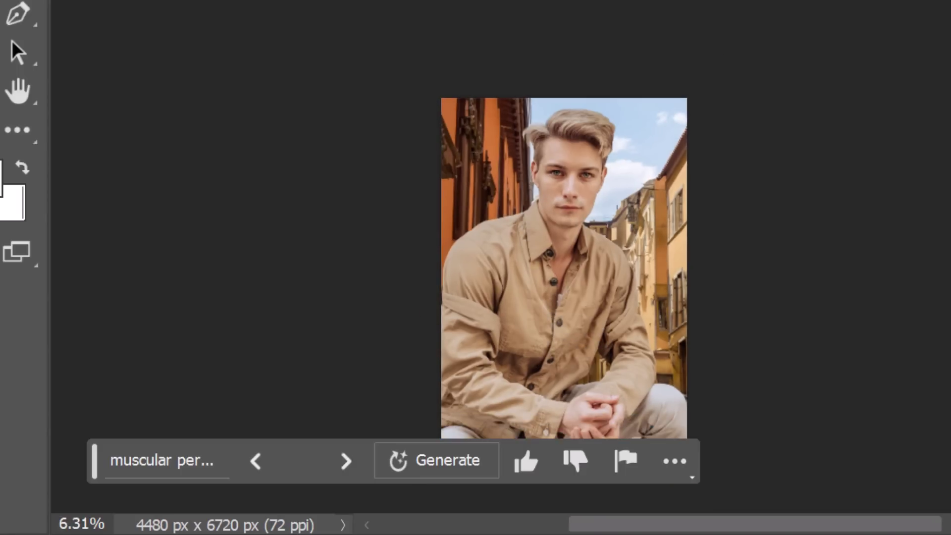
scroll(628, 153, "up", 5)
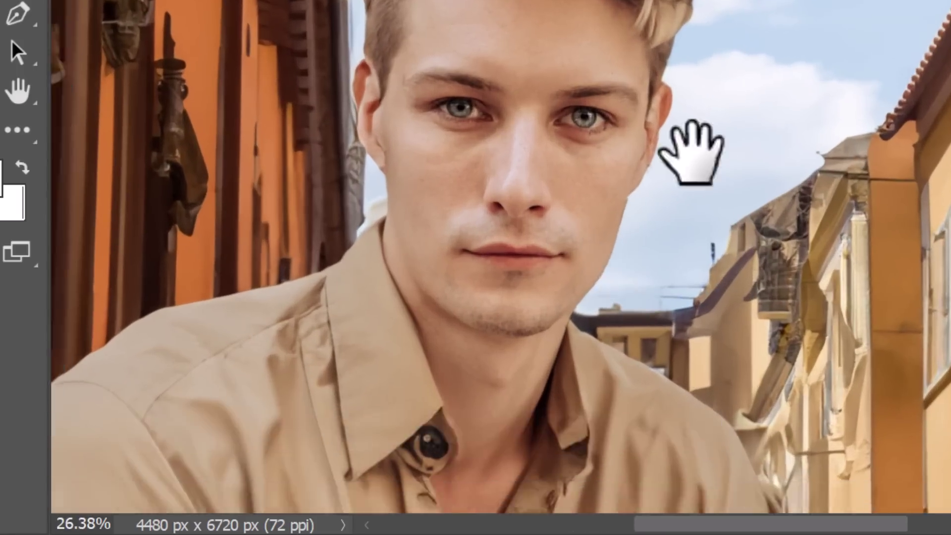
left_click_drag(691, 148, 824, 79)
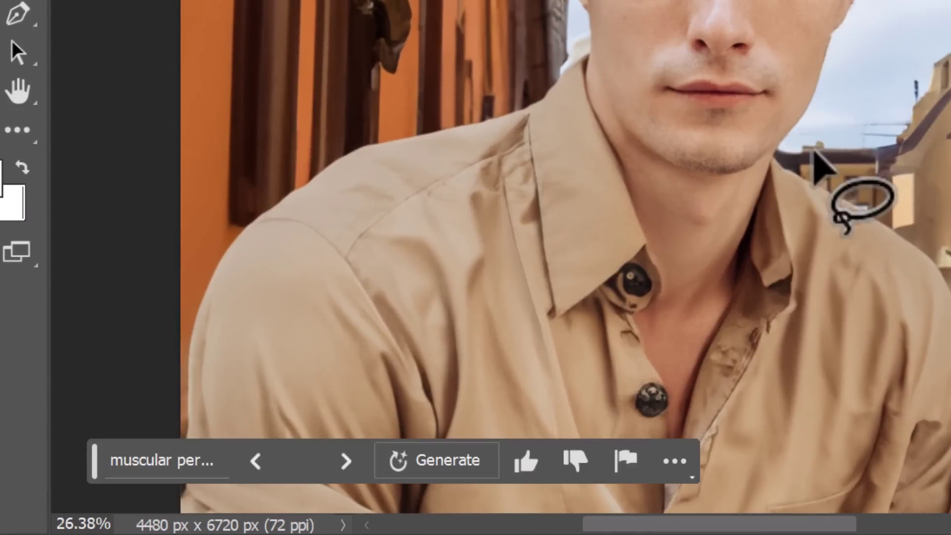
scroll(814, 155, "down", 2)
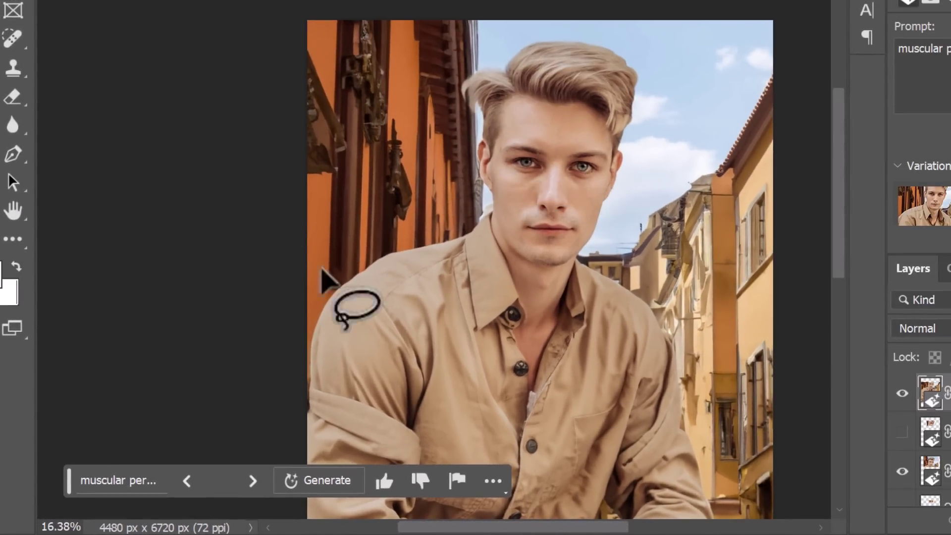
scroll(394, 228, "down", 1)
key("space")
left_click_drag(492, 340, 487, 243)
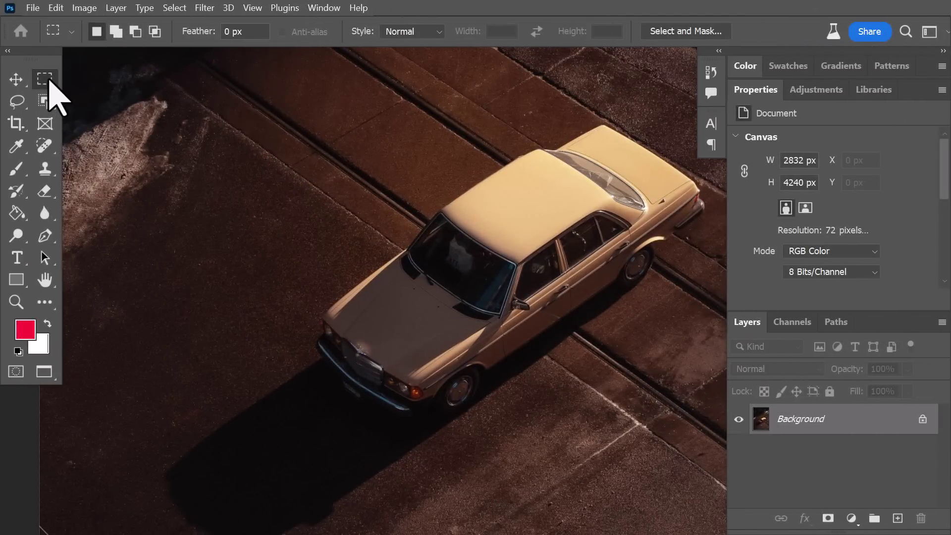
In the car photo, marquee the road left of the car, generate 'a woman walking on the road', and pick the third variation.
left_click(49, 81)
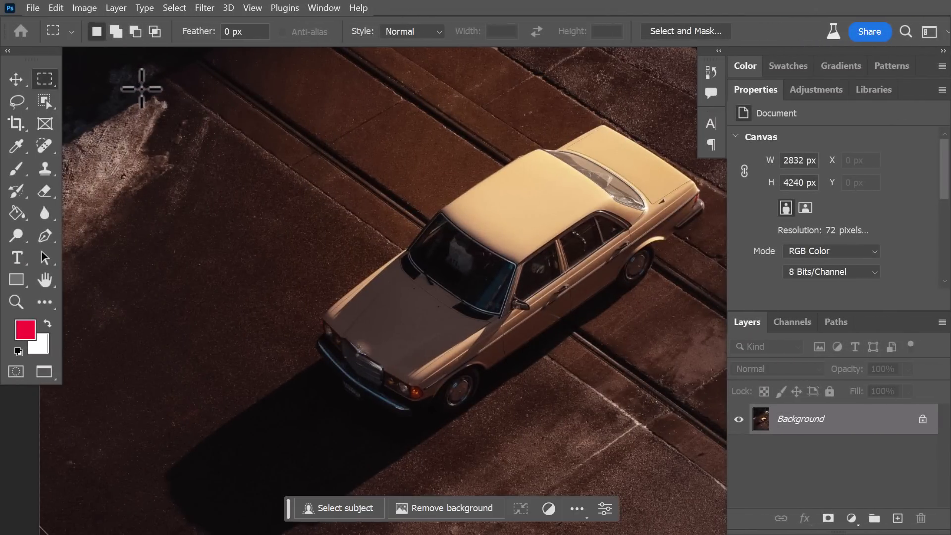
left_click_drag(130, 84, 369, 303)
left_click(133, 323)
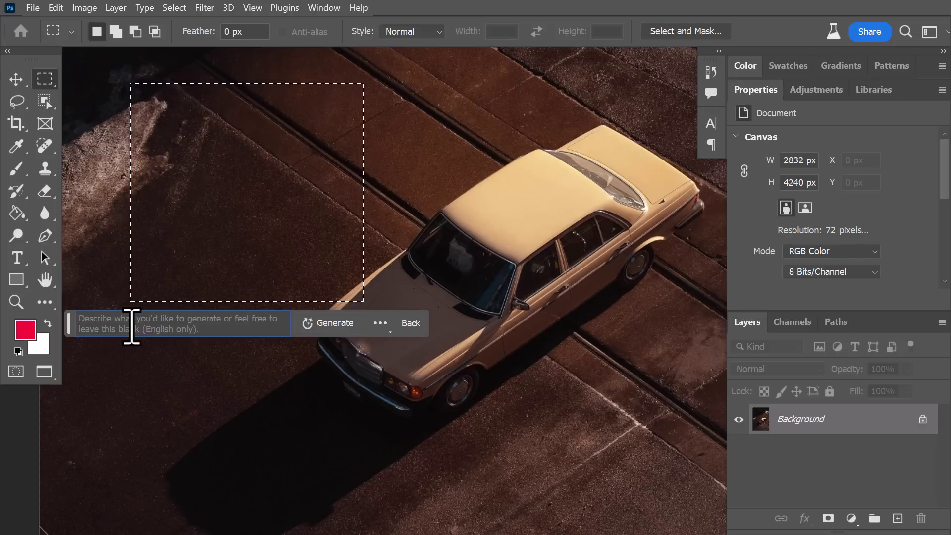
type("a woman w")
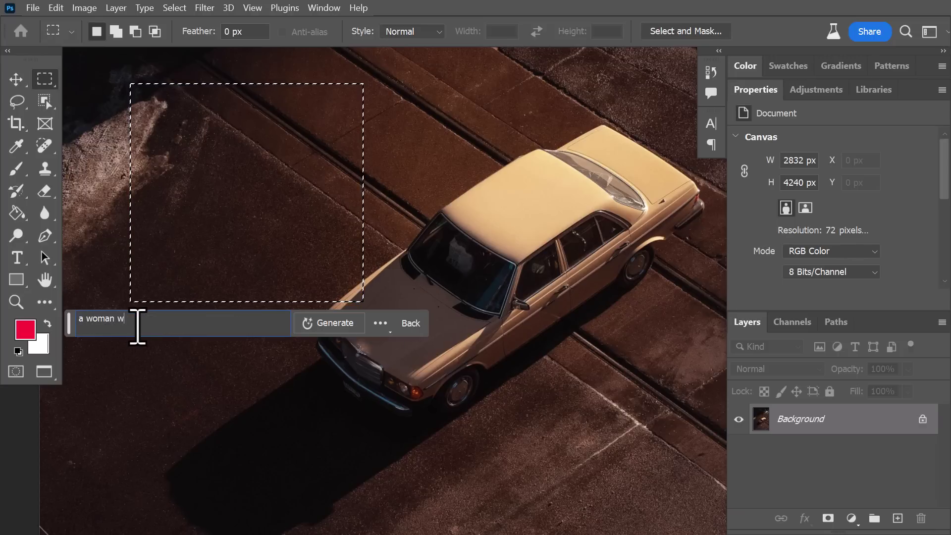
type("alk ng on the road")
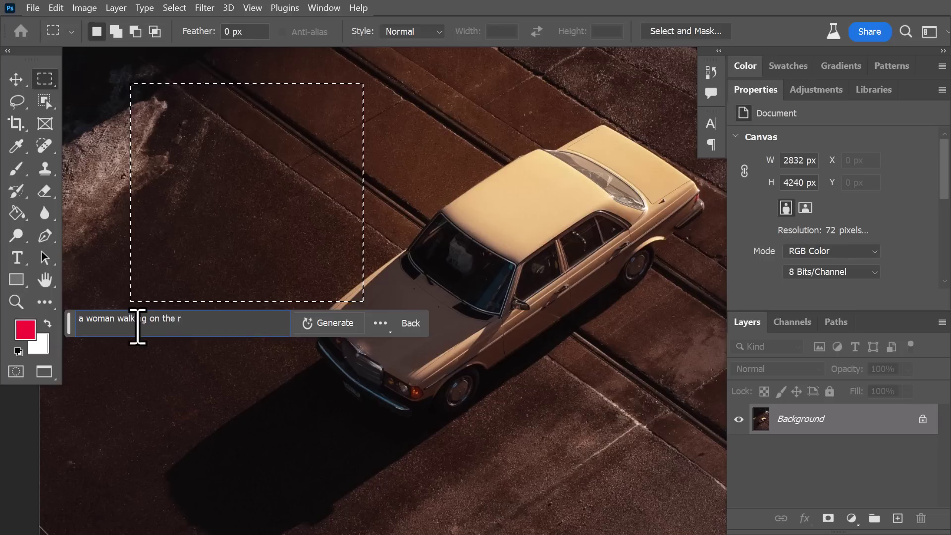
left_click(322, 327)
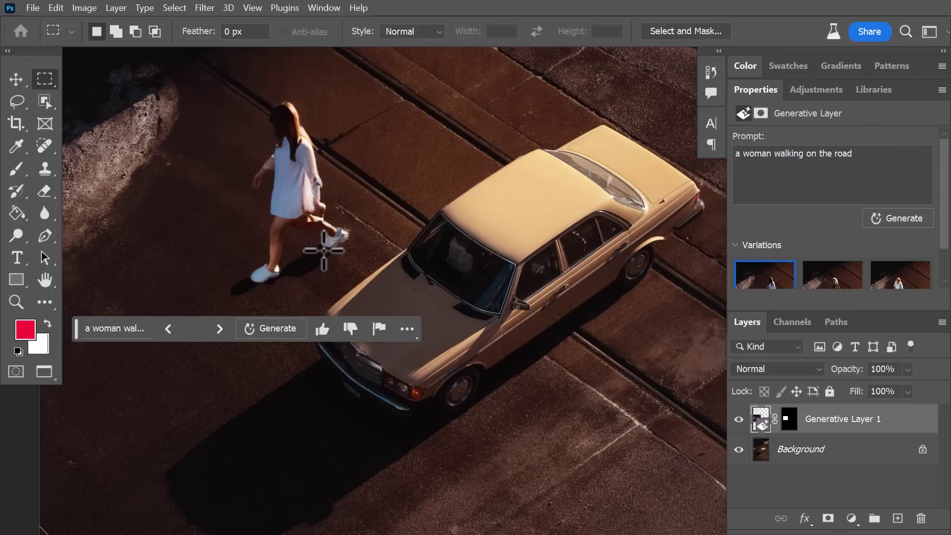
left_click(220, 328)
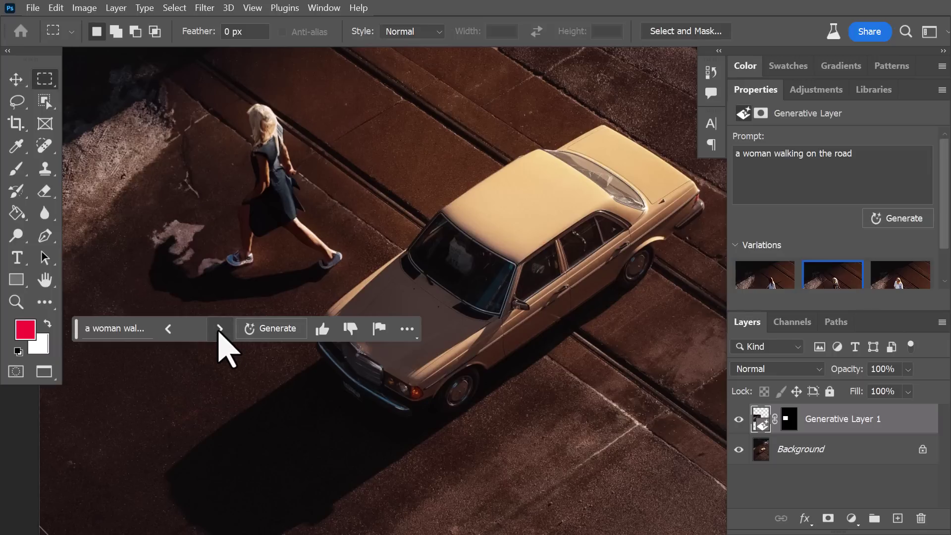
left_click(220, 328)
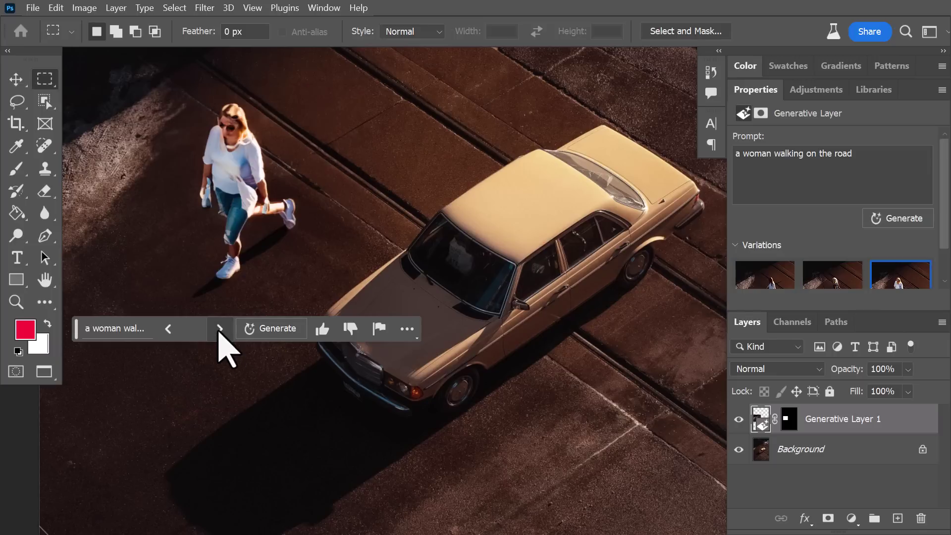
scroll(271, 248, "down", 3)
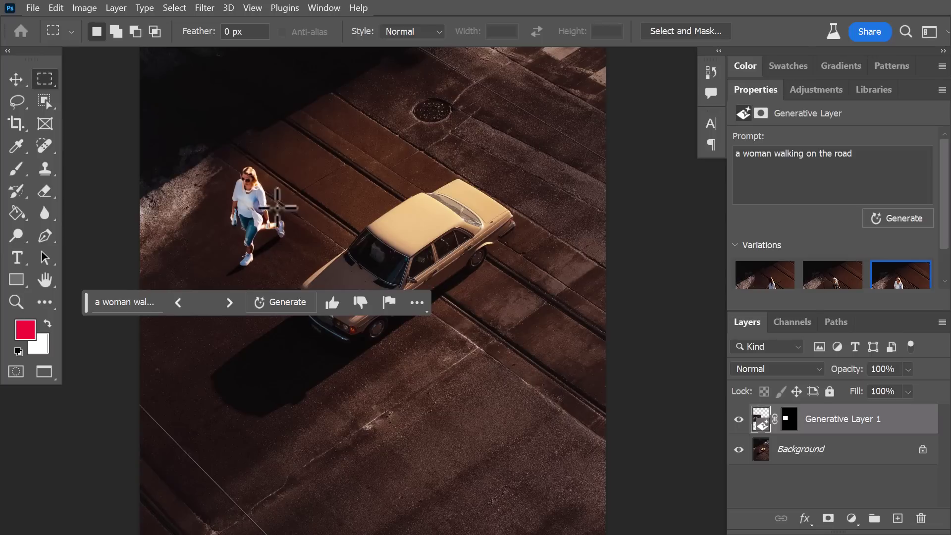